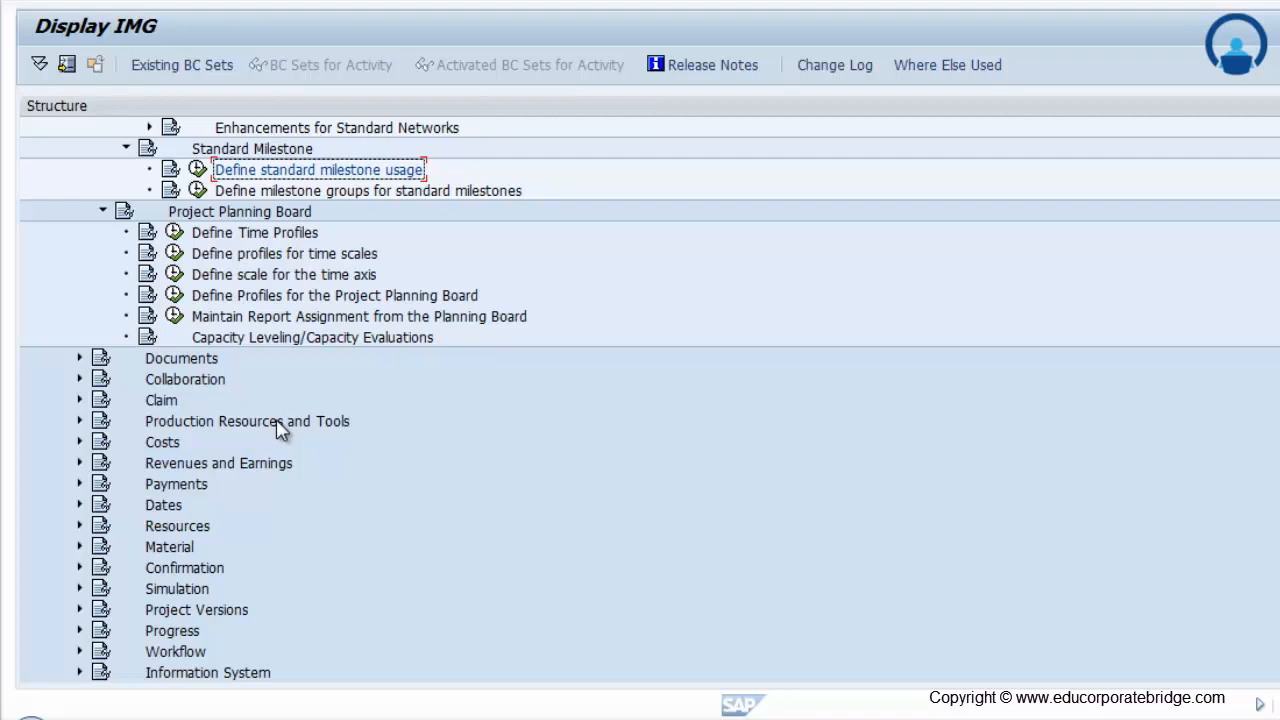
Review the details of time profile SAPPS_Z001 in the Define Time Profiles activity and return to the IMG structure
{"action": "left_click", "coordinate": [175, 233]}
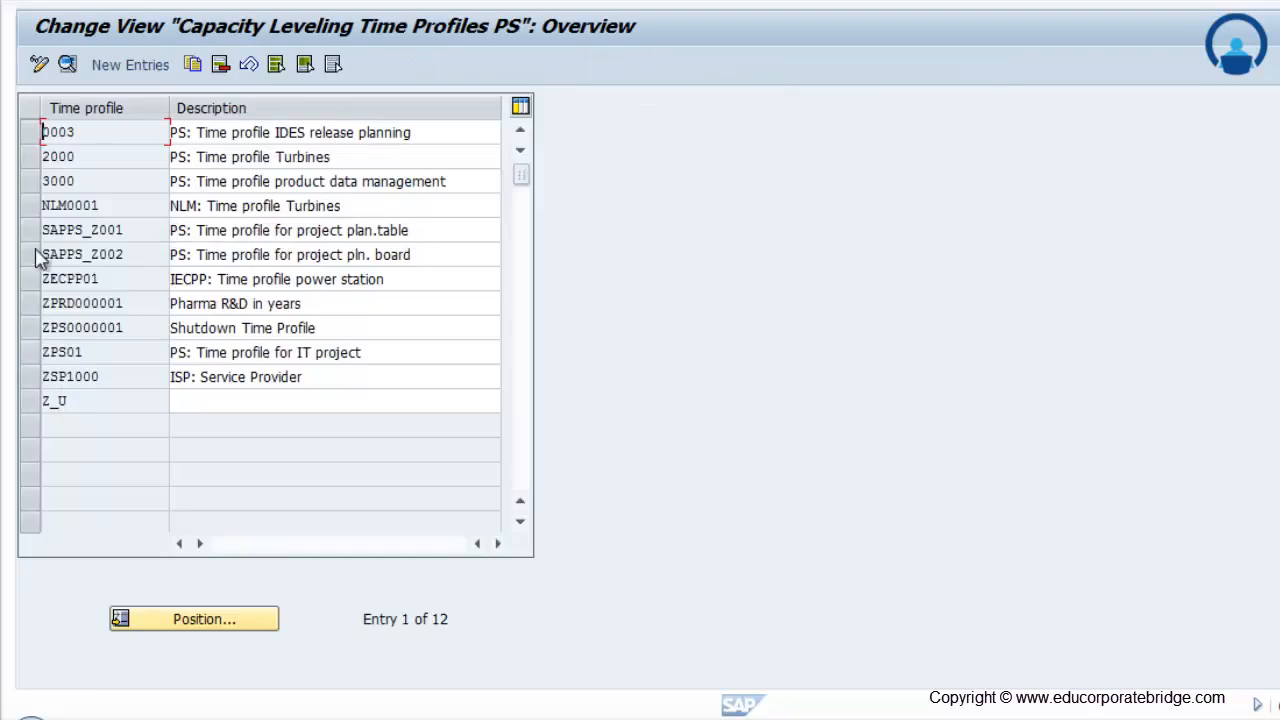
{"action": "left_click", "coordinate": [32, 233]}
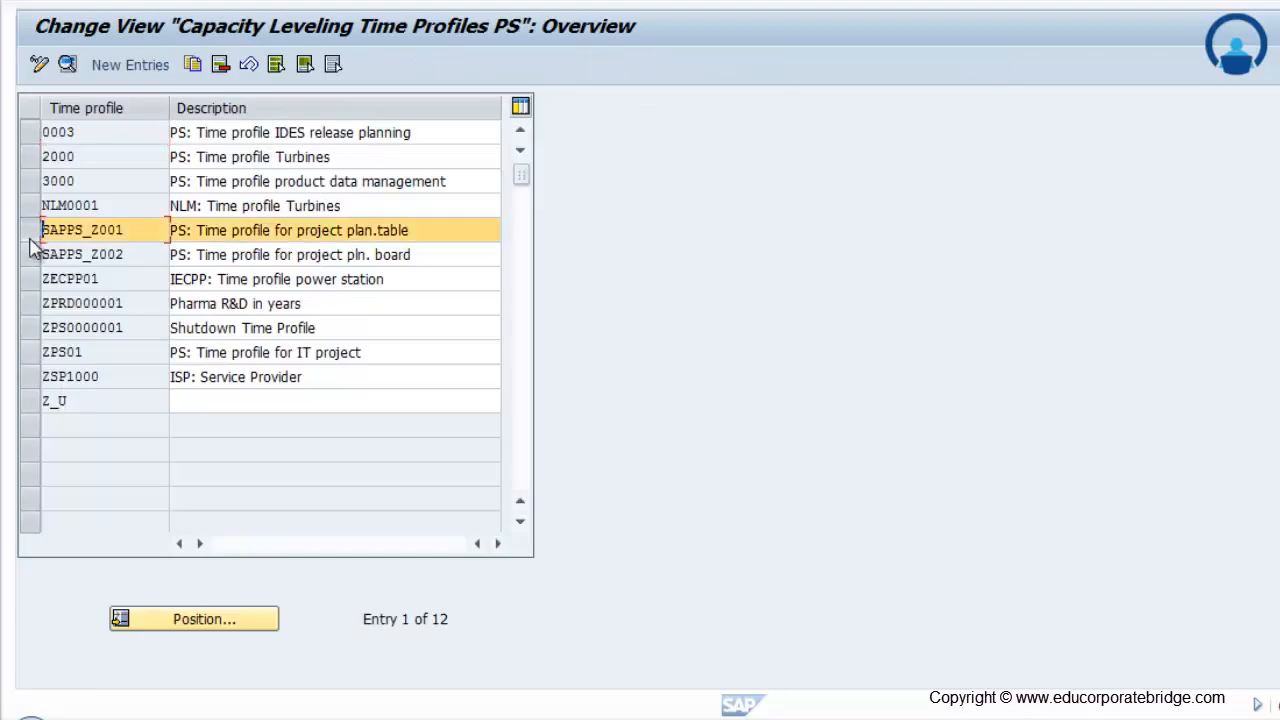
{"action": "left_click", "coordinate": [67, 66]}
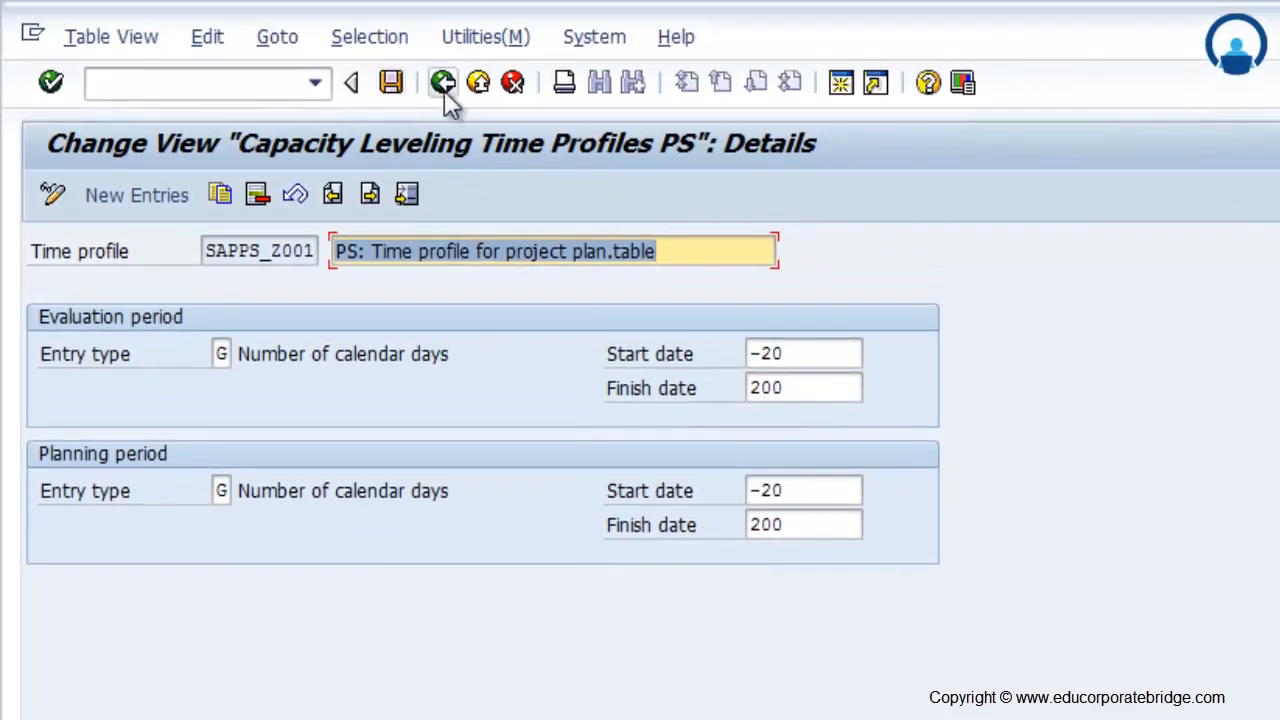
{"action": "left_click", "coordinate": [446, 94]}
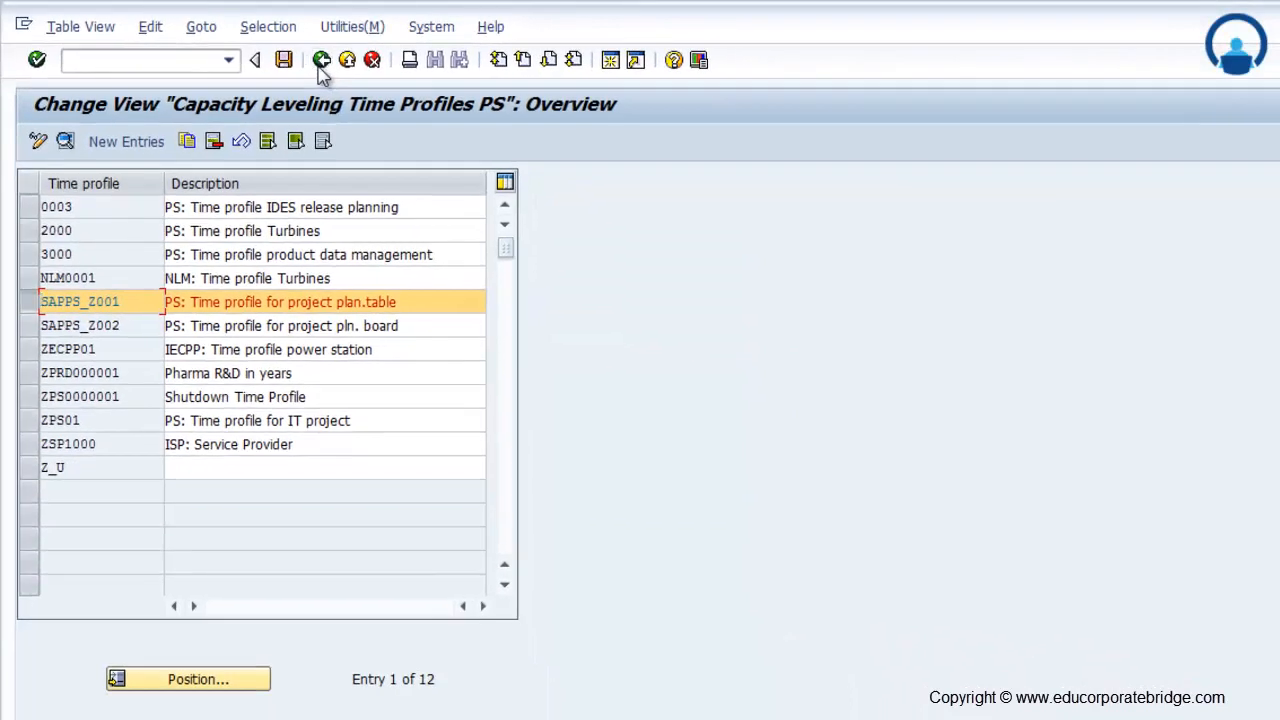
{"action": "left_click", "coordinate": [366, 67]}
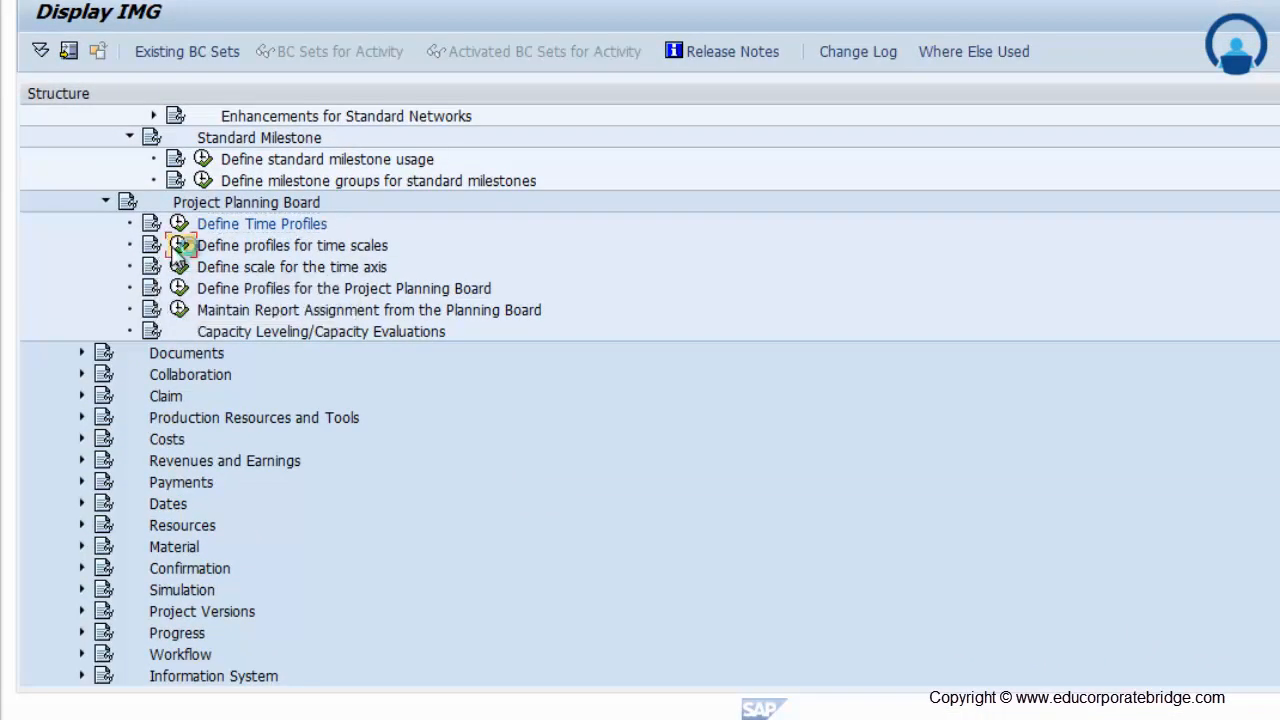
Examine all period split settings of time scale profile SAPPS_Z001 (PS: Standard), and return to the IMG structure
{"action": "left_click", "coordinate": [178, 245]}
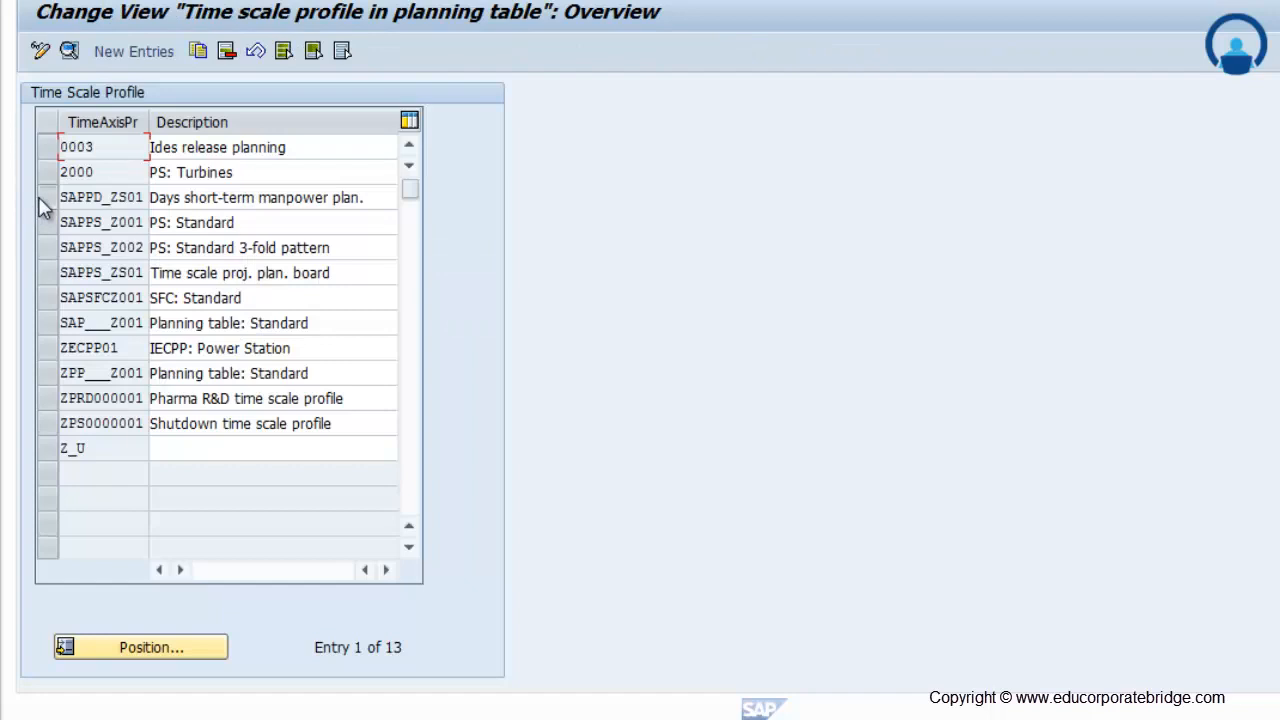
{"action": "left_click", "coordinate": [46, 222]}
{"action": "left_click", "coordinate": [68, 50]}
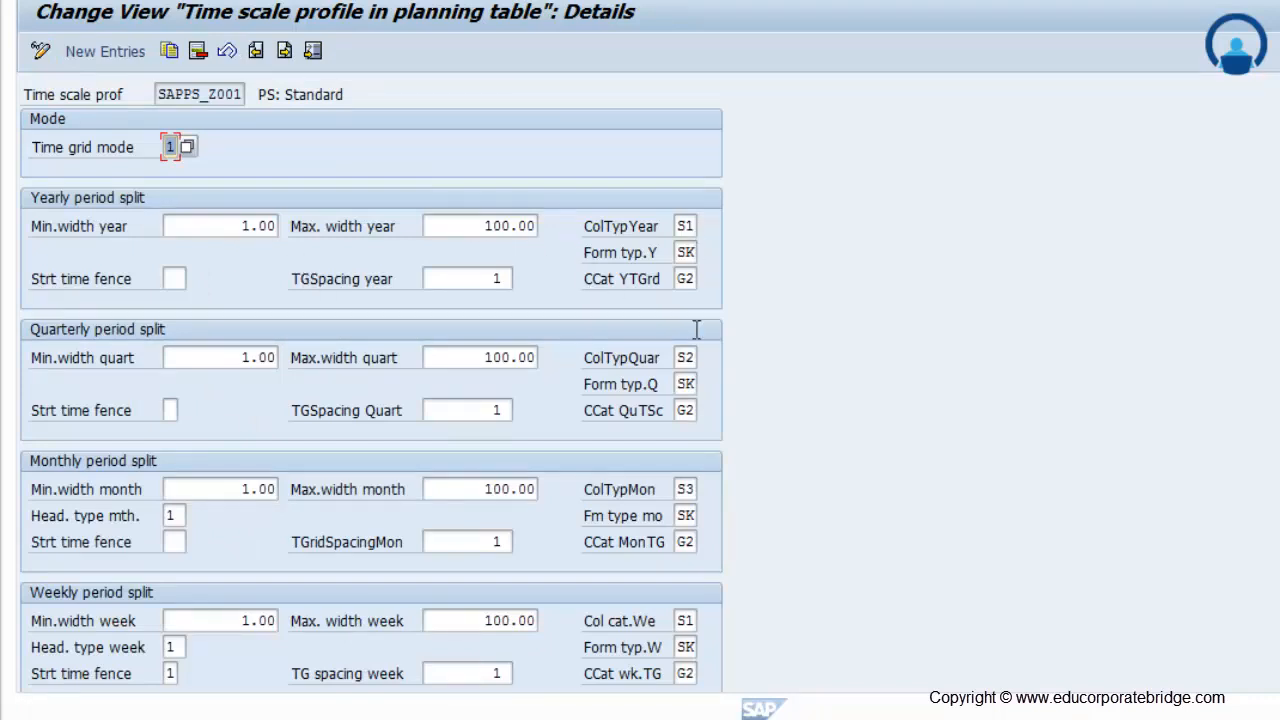
{"action": "scroll", "coordinate": [720, 620], "scroll_direction": "down", "scroll_amount": 10}
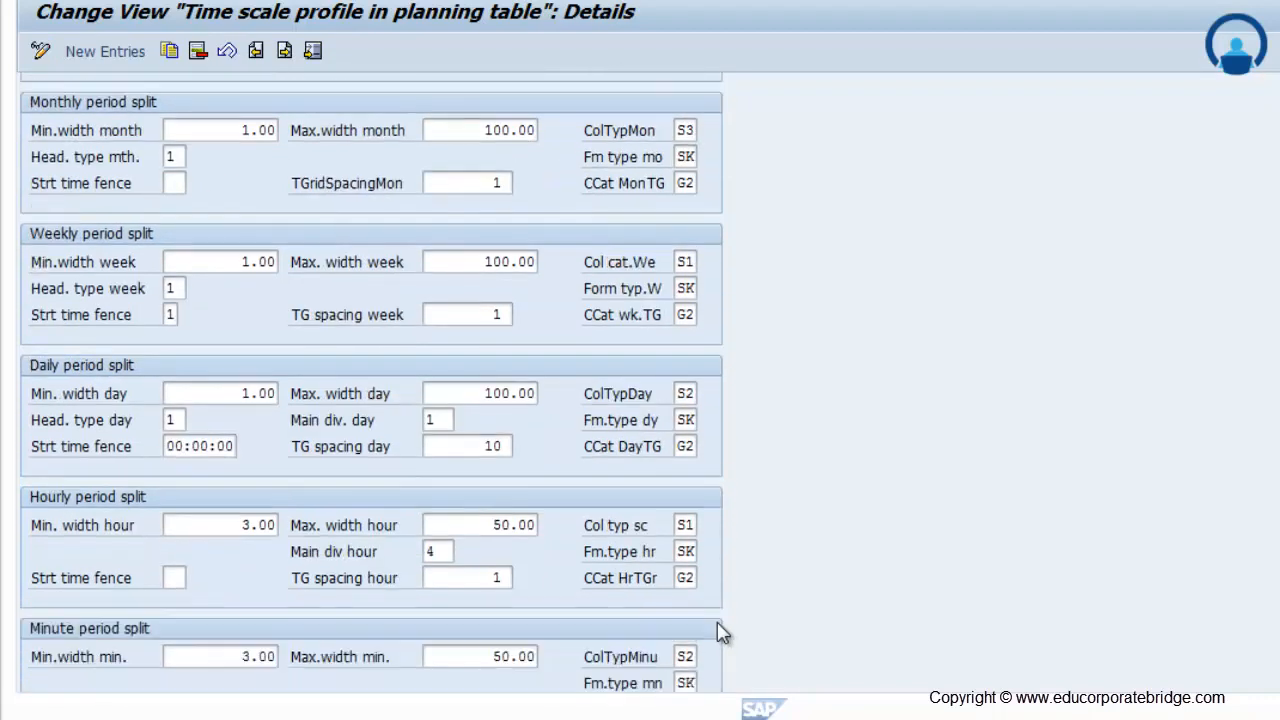
{"action": "scroll", "coordinate": [722, 630], "scroll_direction": "down", "scroll_amount": 4}
{"action": "left_click", "coordinate": [326, 17]}
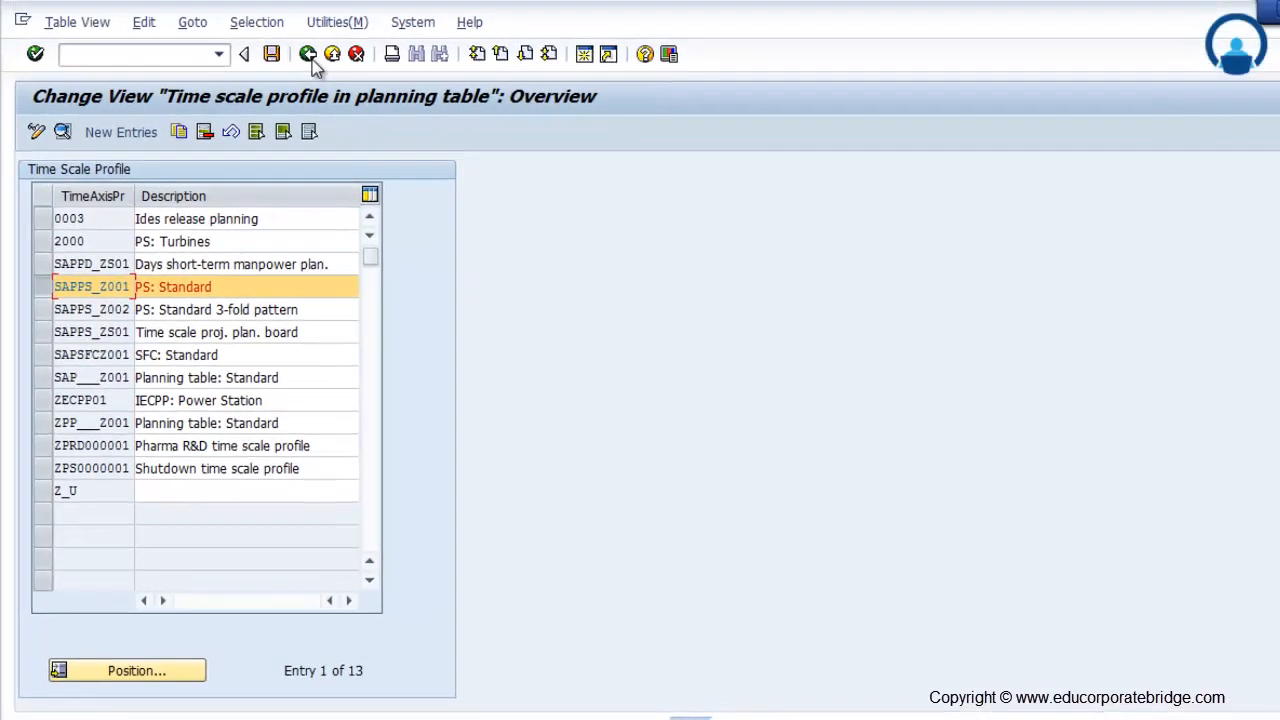
{"action": "left_click", "coordinate": [309, 55]}
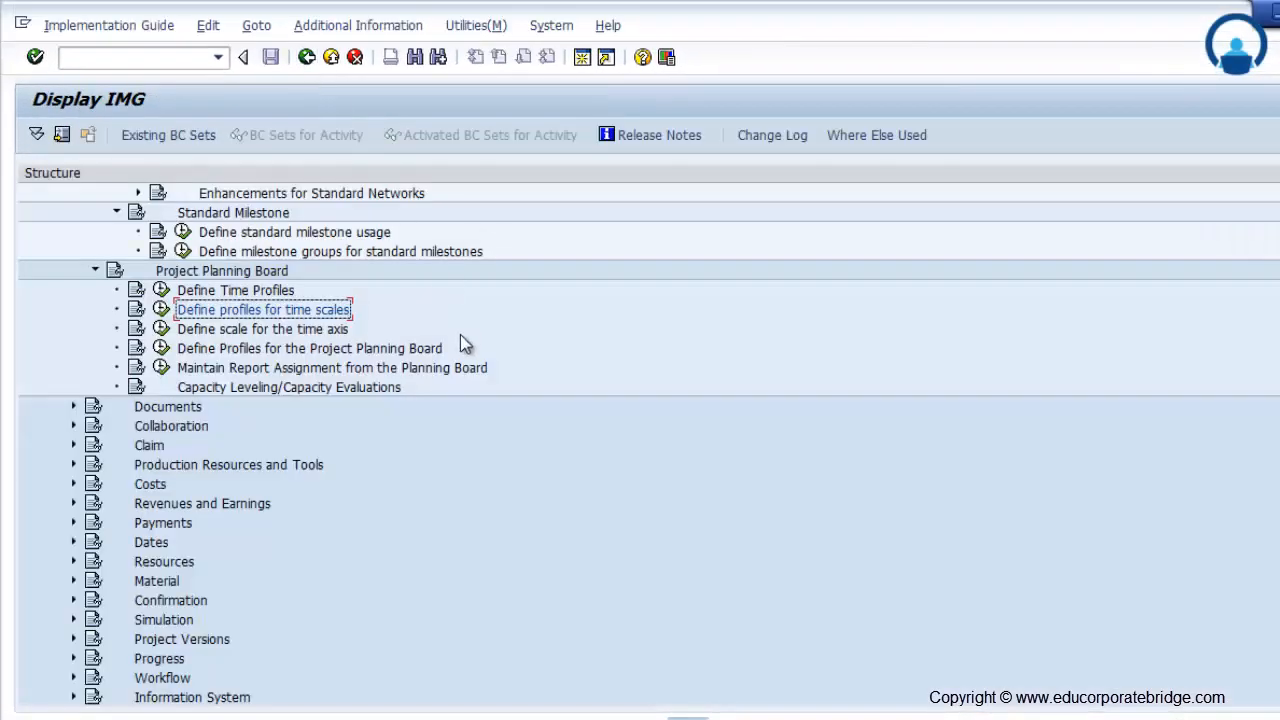
Review the details of time axis scale SAPPS_M001 in Define scale for the time axis, and return to the IMG structure
{"action": "left_click", "coordinate": [160, 331]}
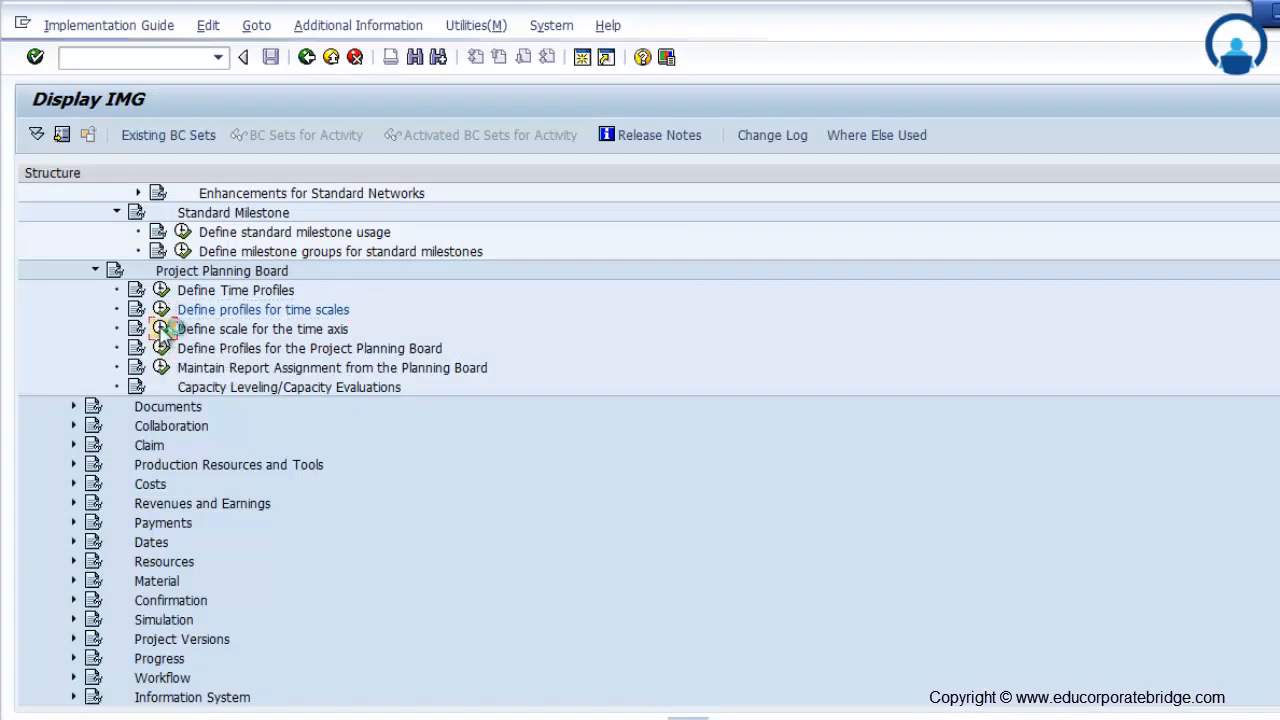
{"action": "left_click", "coordinate": [63, 135]}
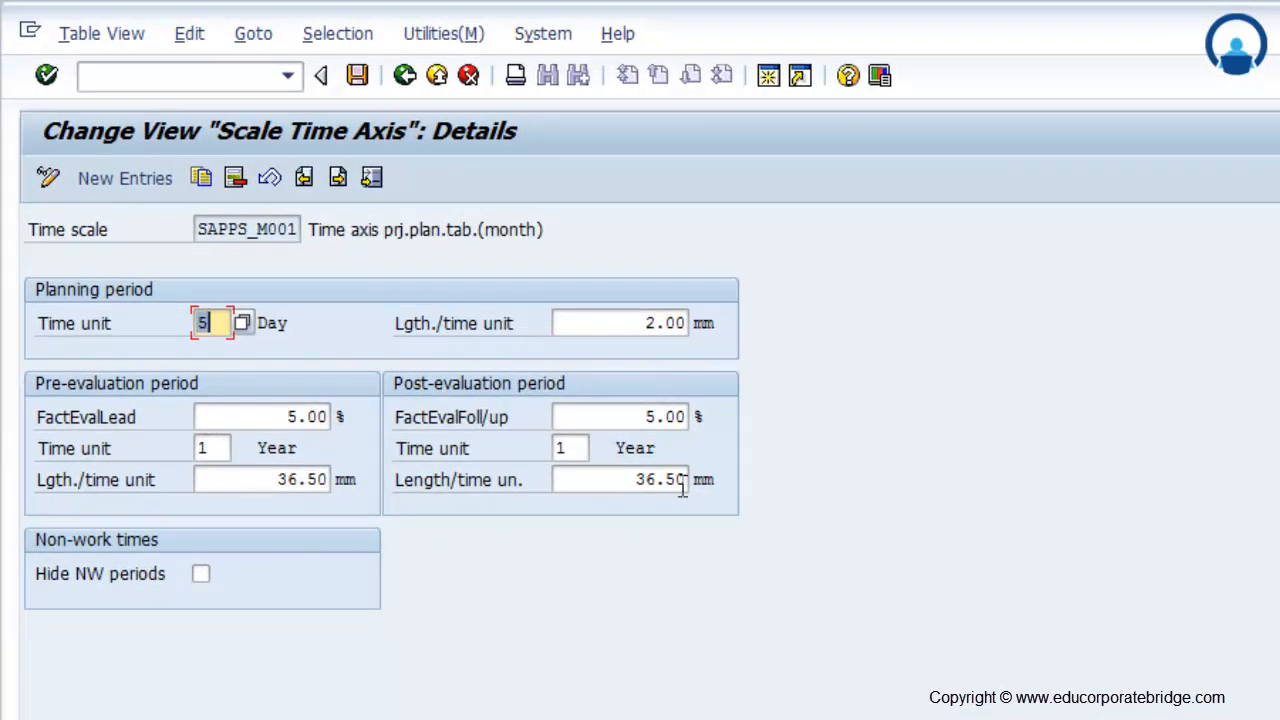
{"action": "left_click", "coordinate": [357, 75]}
{"action": "left_click", "coordinate": [404, 75]}
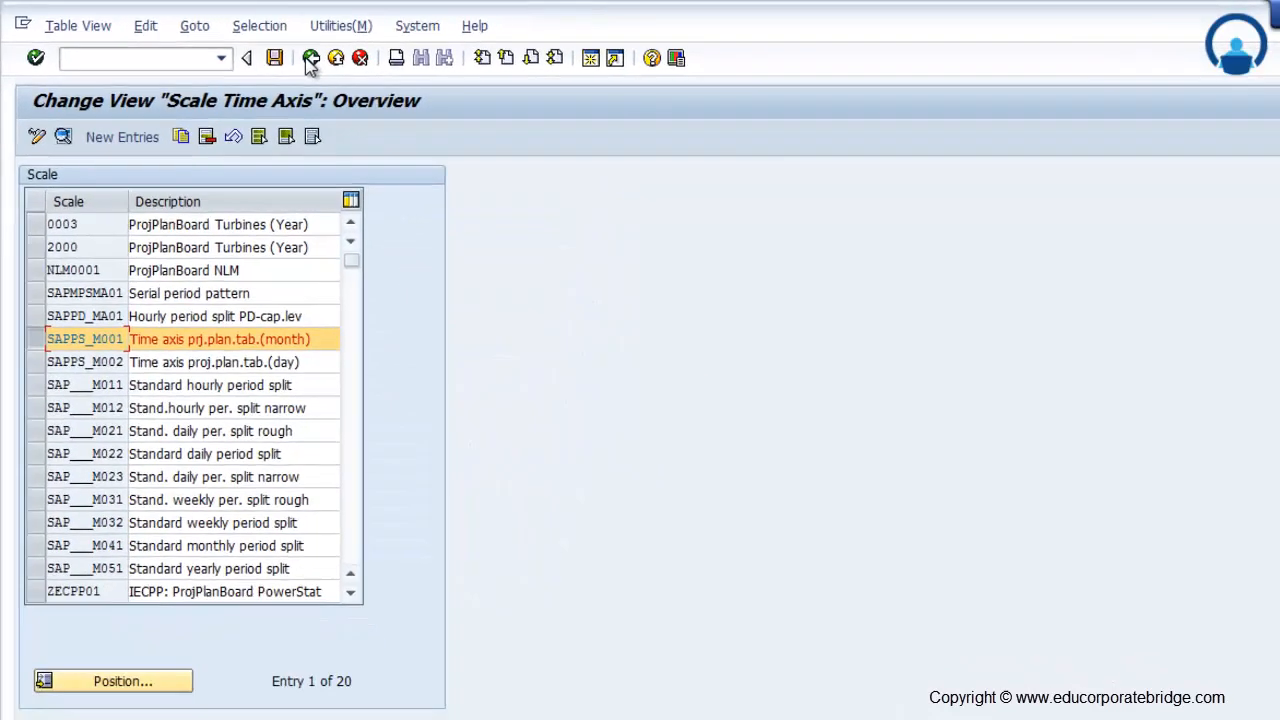
{"action": "left_click", "coordinate": [310, 60]}
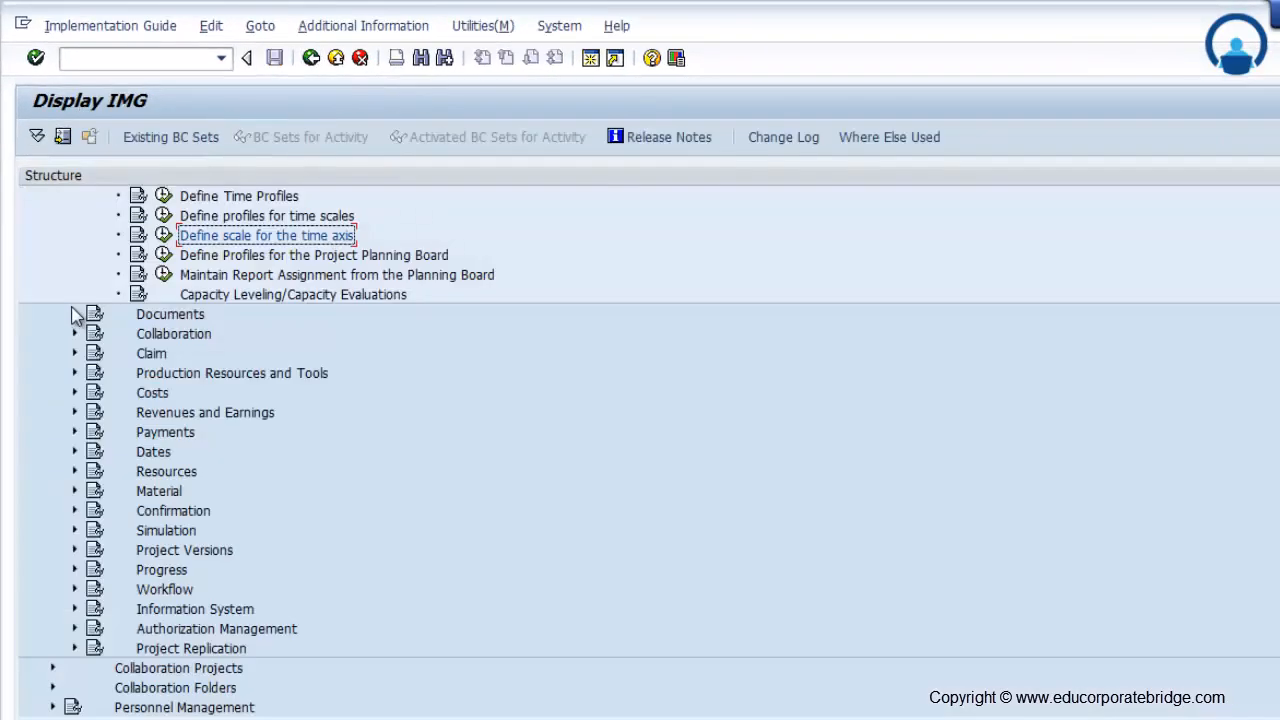
Review the PS text types under Documents, return to the IMG structure and collapse the Documents node
{"action": "left_click", "coordinate": [74, 314]}
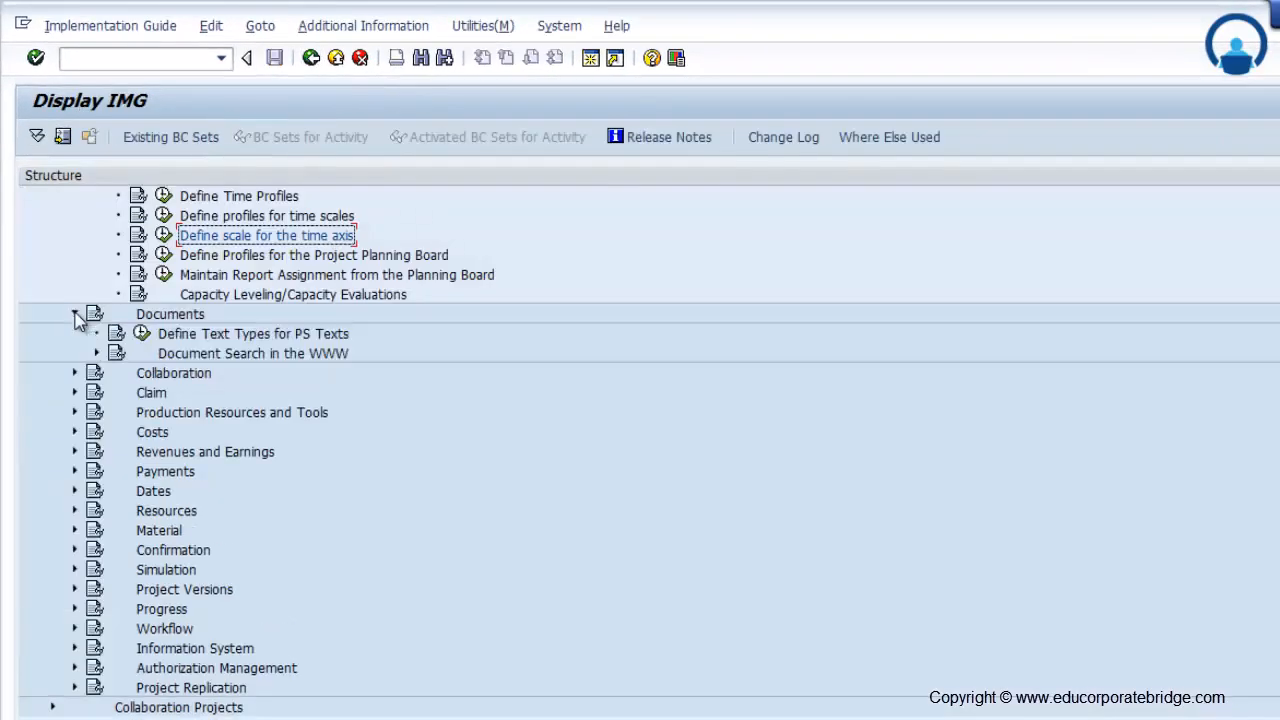
{"action": "left_click", "coordinate": [141, 334]}
{"action": "scroll", "coordinate": [165, 365], "scroll_direction": "up", "scroll_amount": 2}
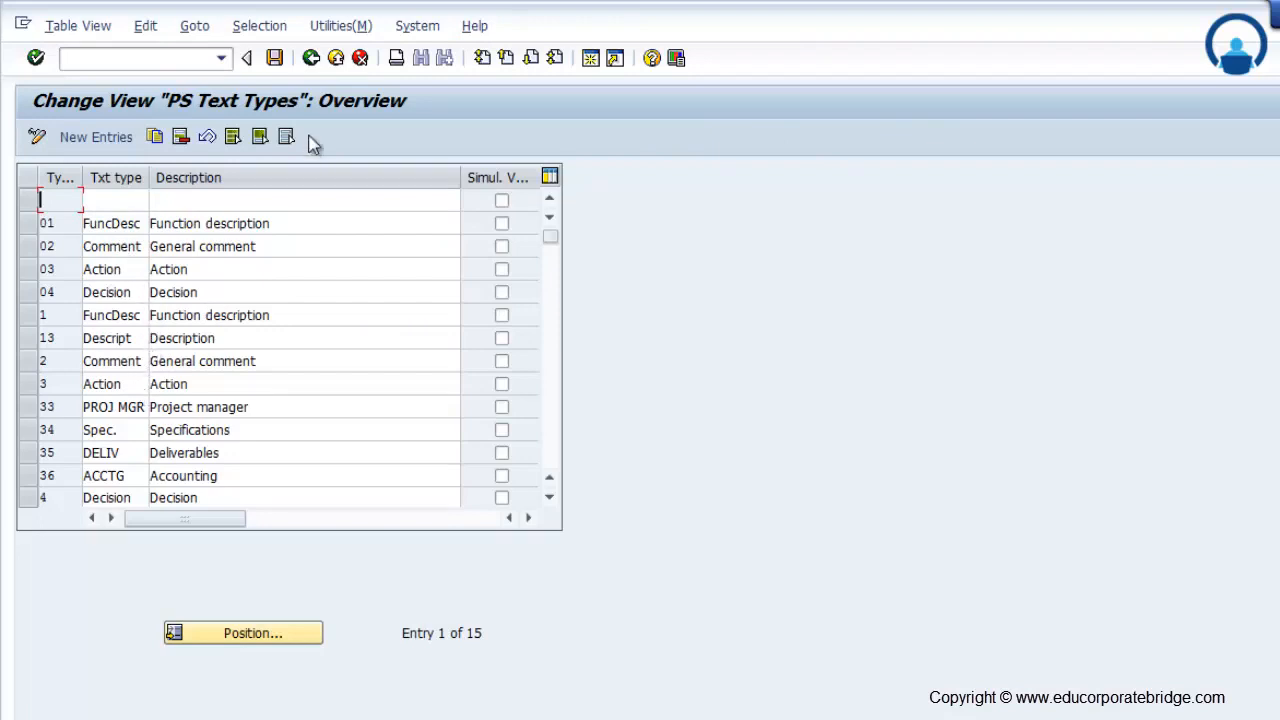
{"action": "left_click", "coordinate": [311, 58]}
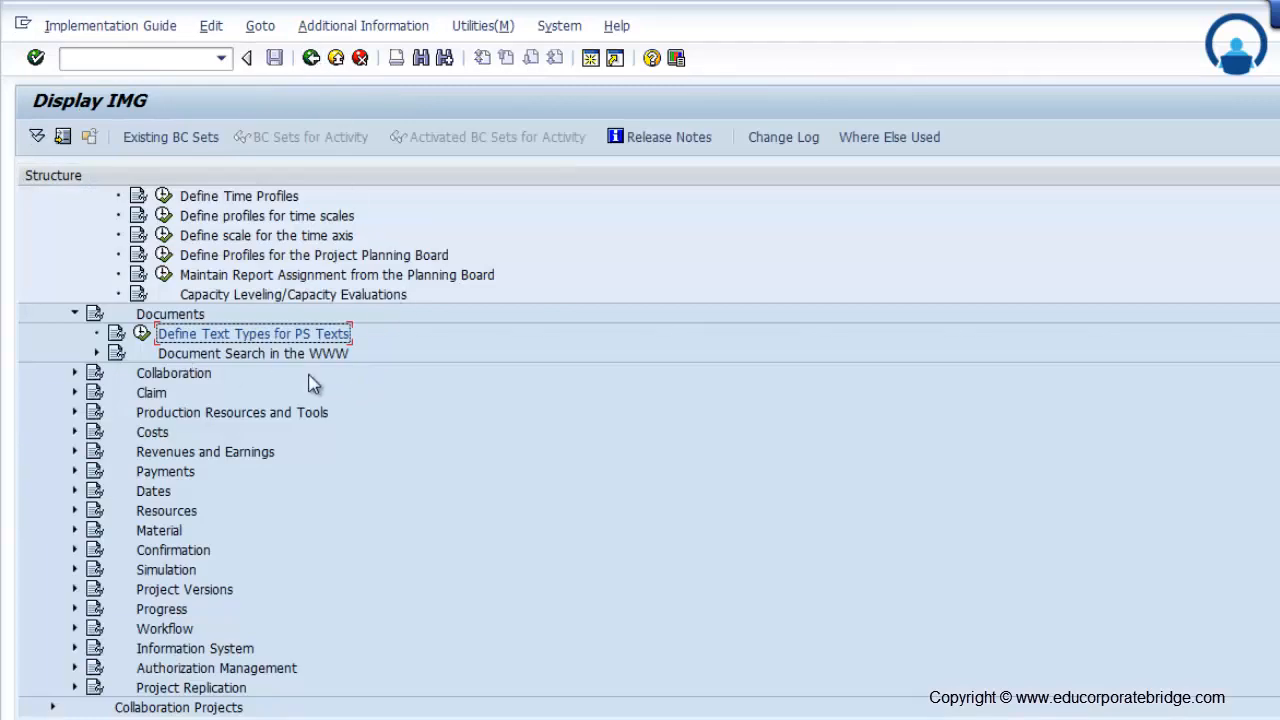
{"action": "left_click", "coordinate": [75, 314]}
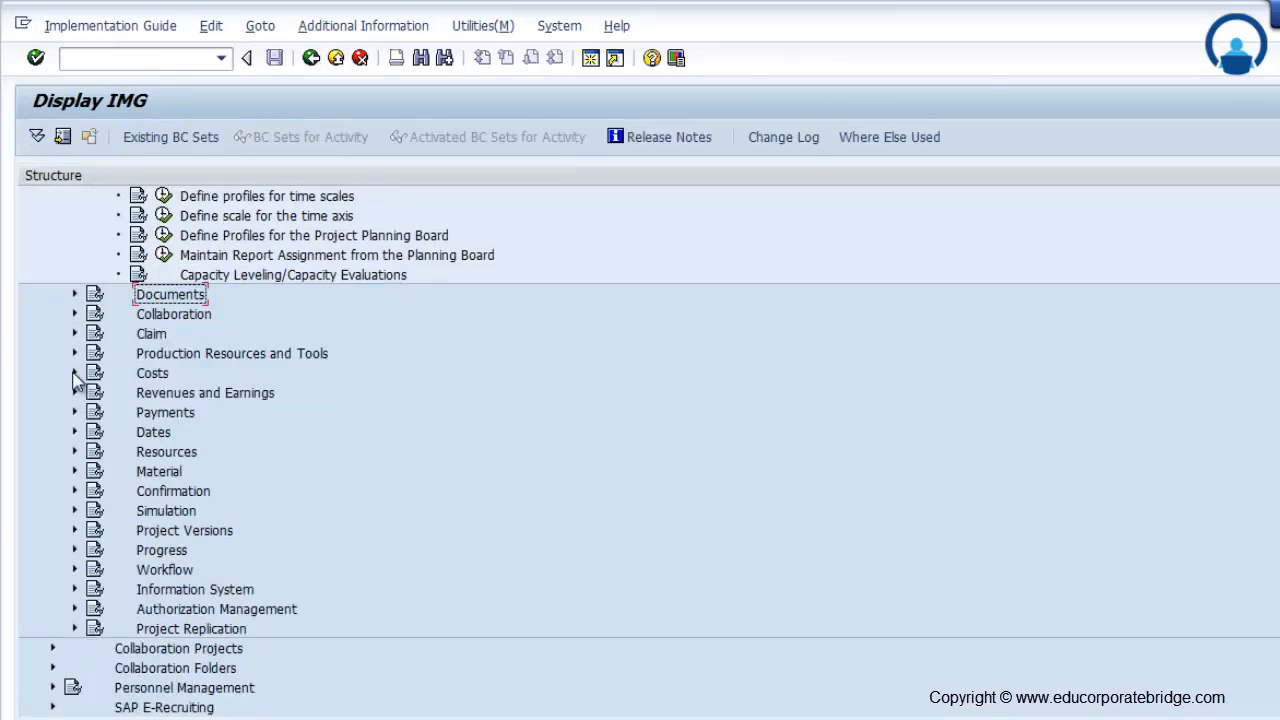
Open Activate Project Management in Controlling Area under Costs and inspect the basic data and company code assignment control of controlling area 1000
{"action": "left_click", "coordinate": [74, 373]}
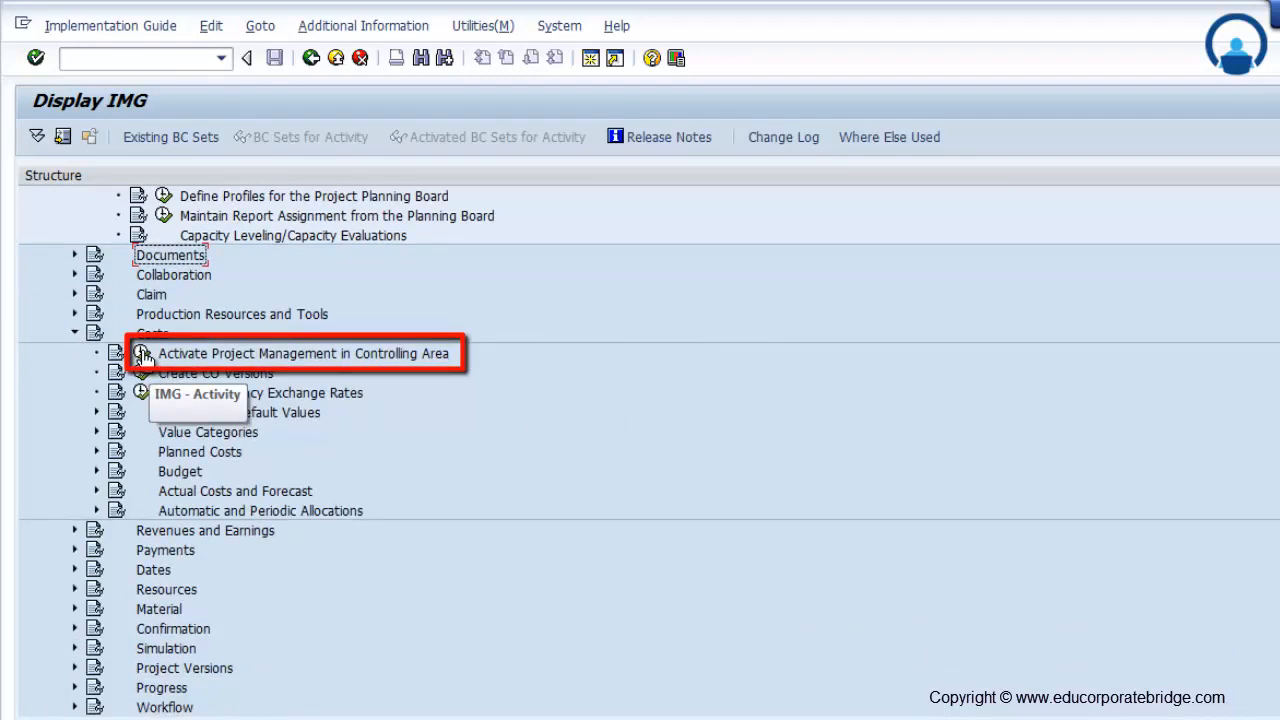
{"action": "left_click", "coordinate": [142, 355]}
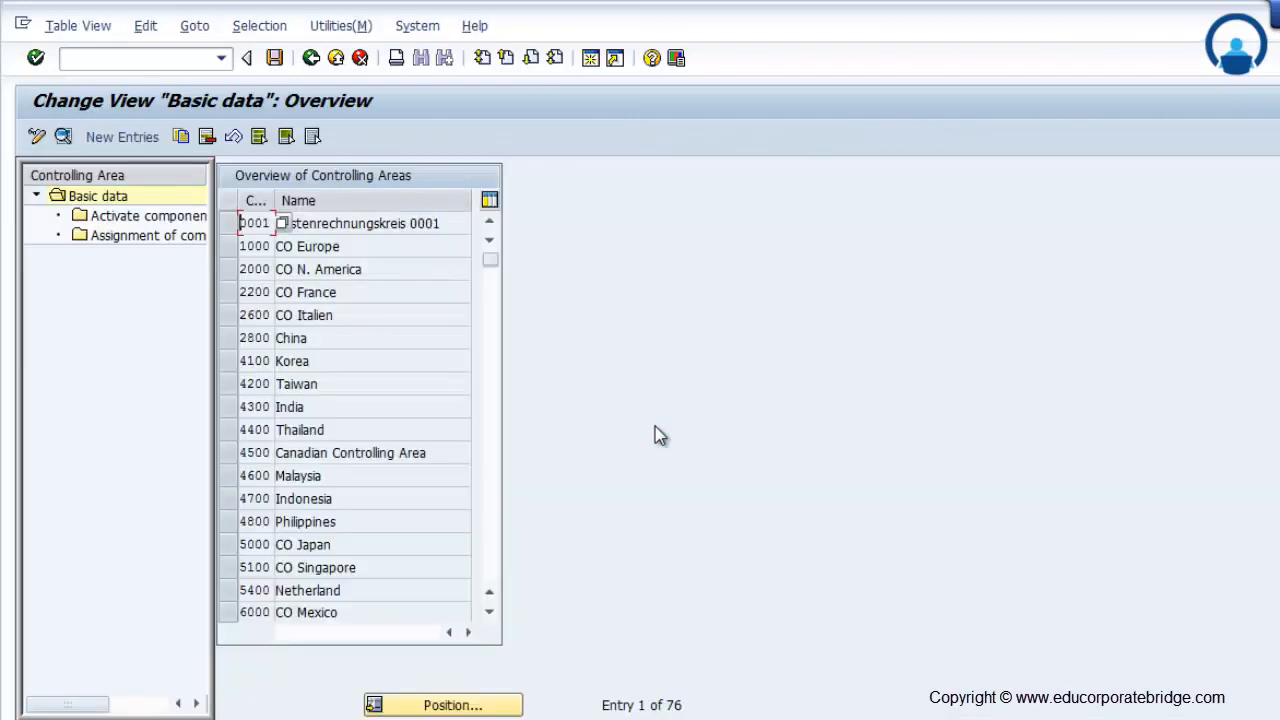
{"action": "left_click", "coordinate": [228, 247]}
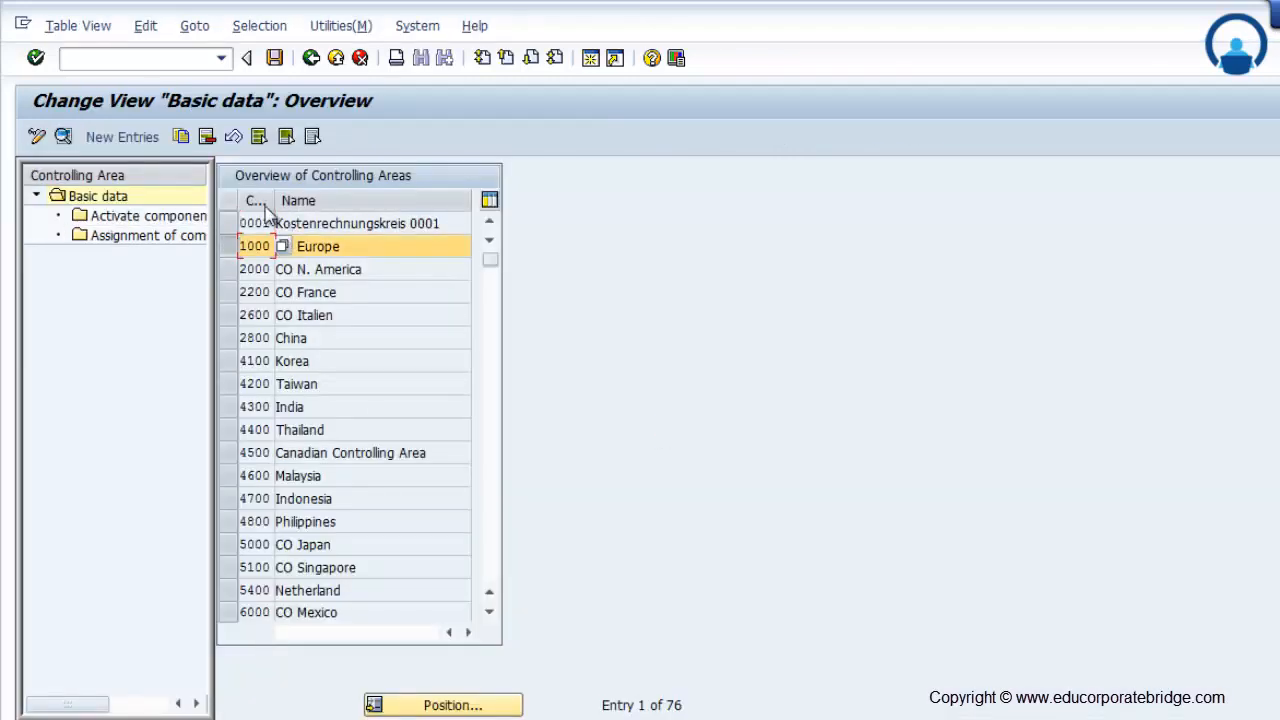
{"action": "left_click_drag", "start_coordinate": [272, 191], "coordinate": [294, 200]}
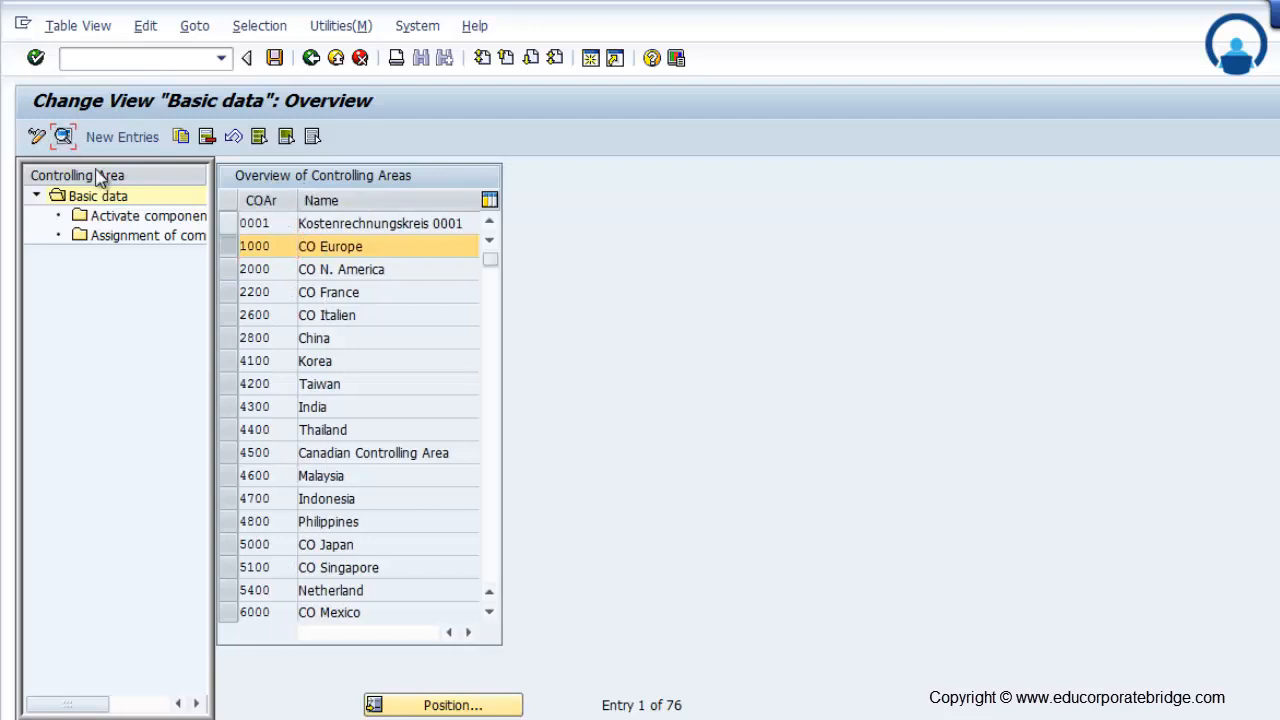
{"action": "left_click", "coordinate": [497, 300]}
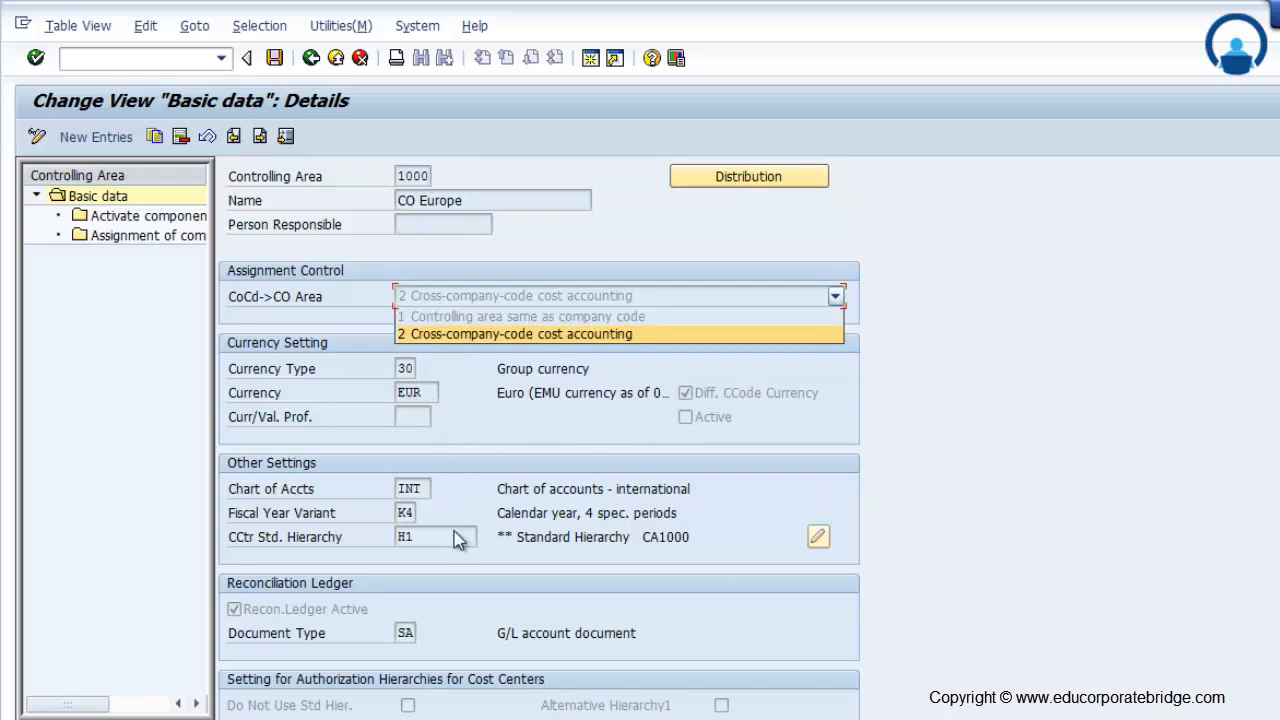
Display the activated components and control indicators of controlling area 1000 and check the Projects indicator
{"action": "left_click", "coordinate": [170, 216]}
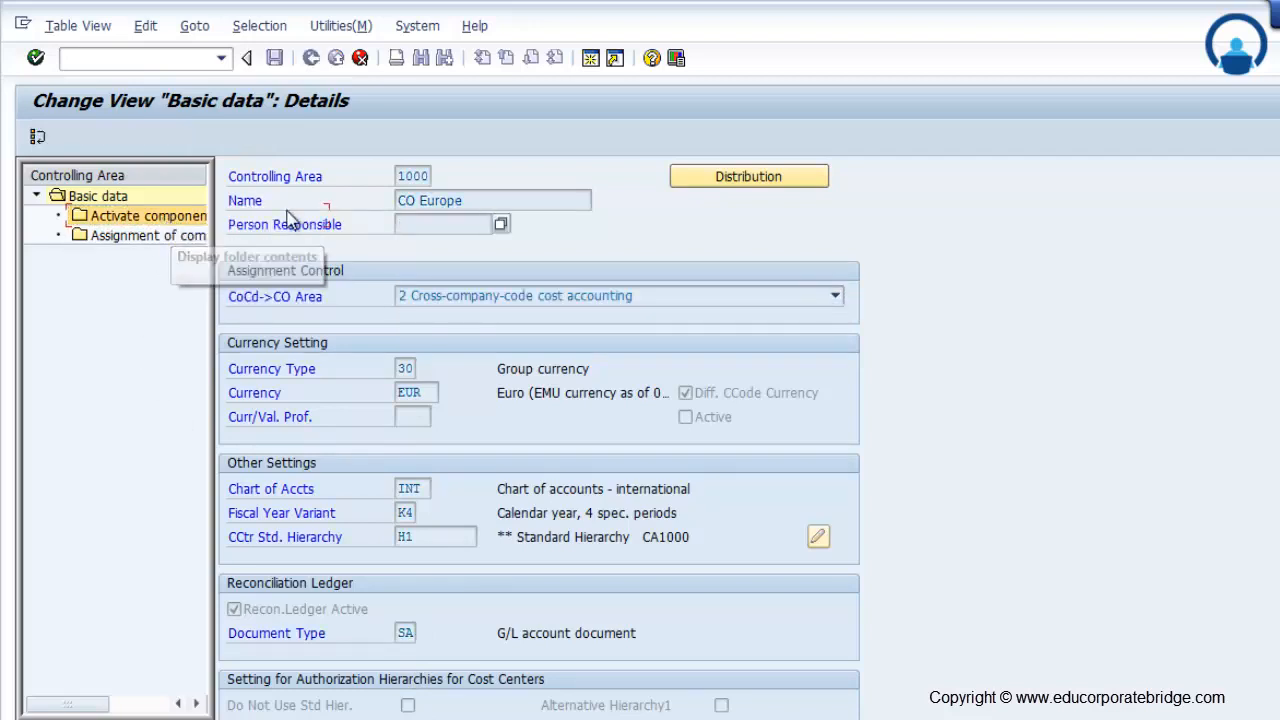
{"action": "left_click", "coordinate": [359, 59]}
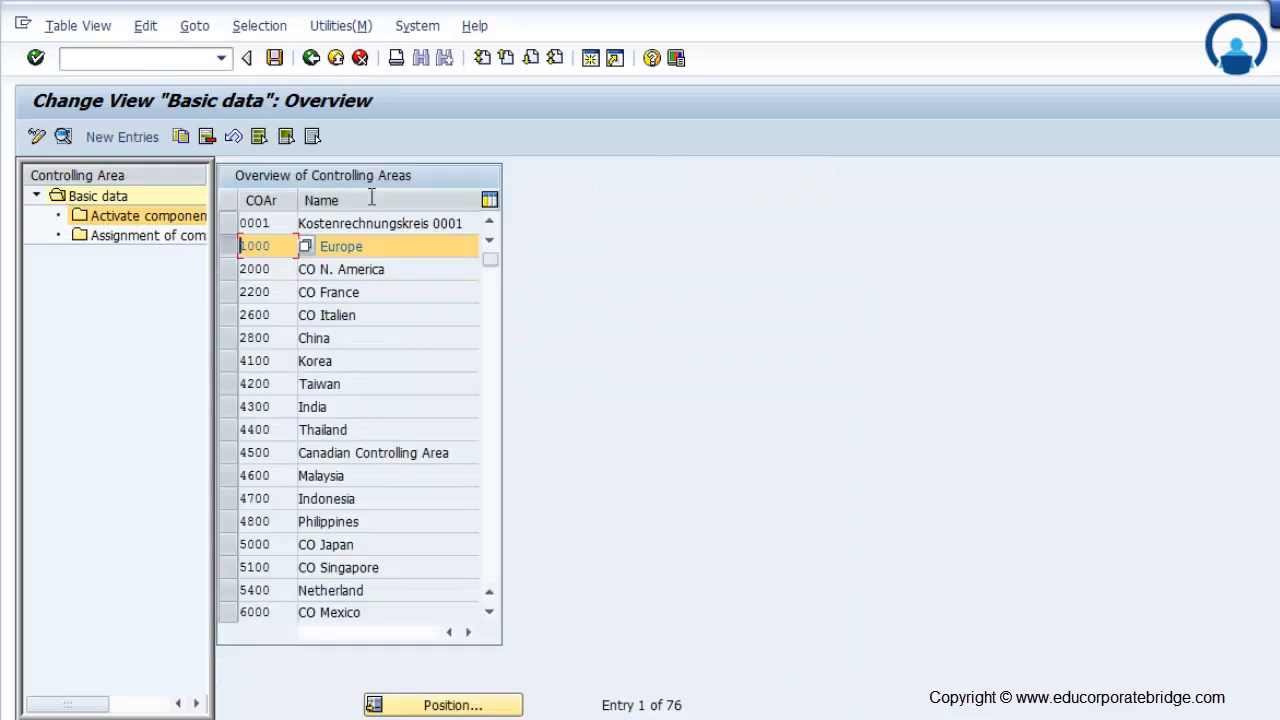
{"action": "left_click", "coordinate": [149, 220]}
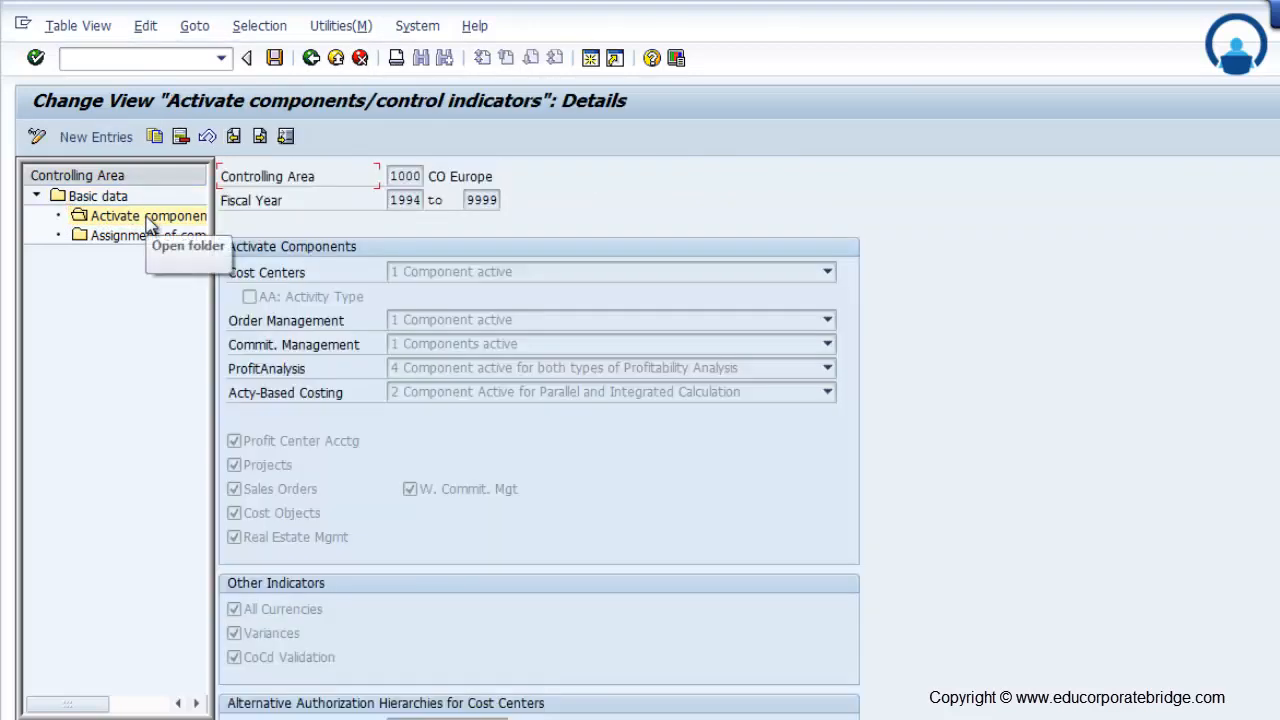
{"action": "left_click", "coordinate": [233, 467]}
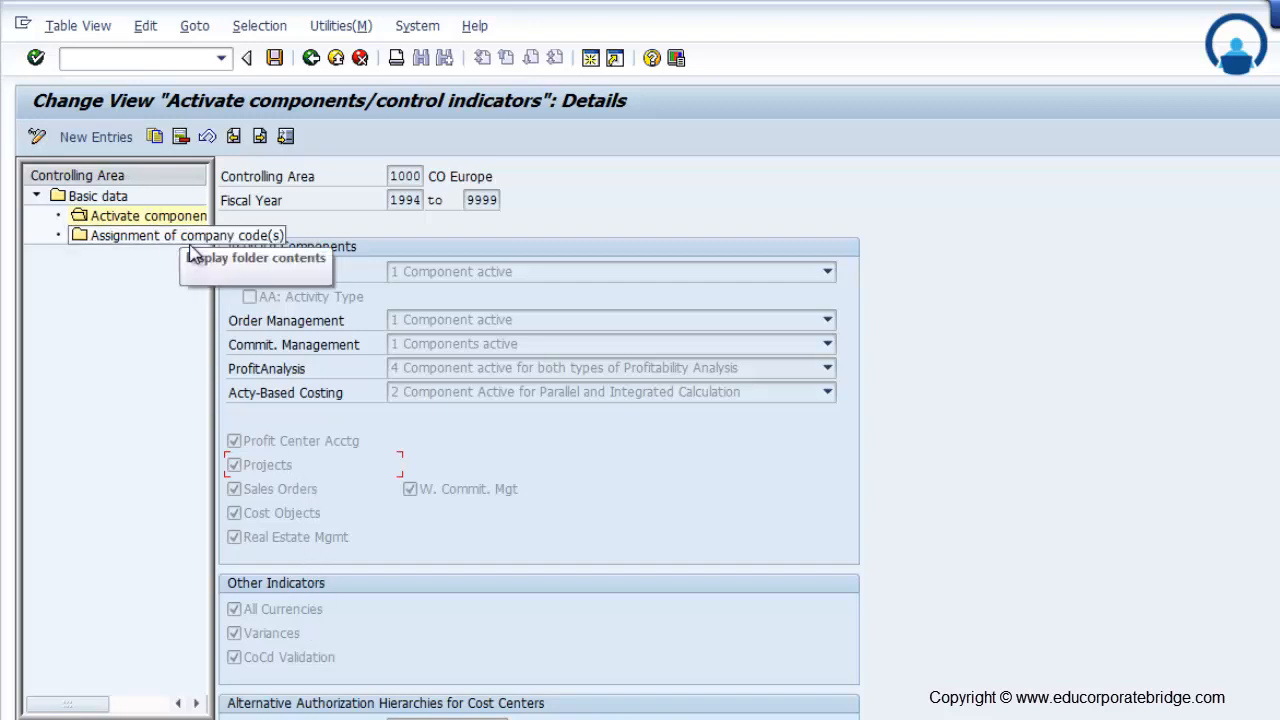
Display the company codes assigned to controlling area 1000, widening the navigation tree and the company code column to show full names
{"action": "left_click_drag", "start_coordinate": [212, 300], "coordinate": [365, 303]}
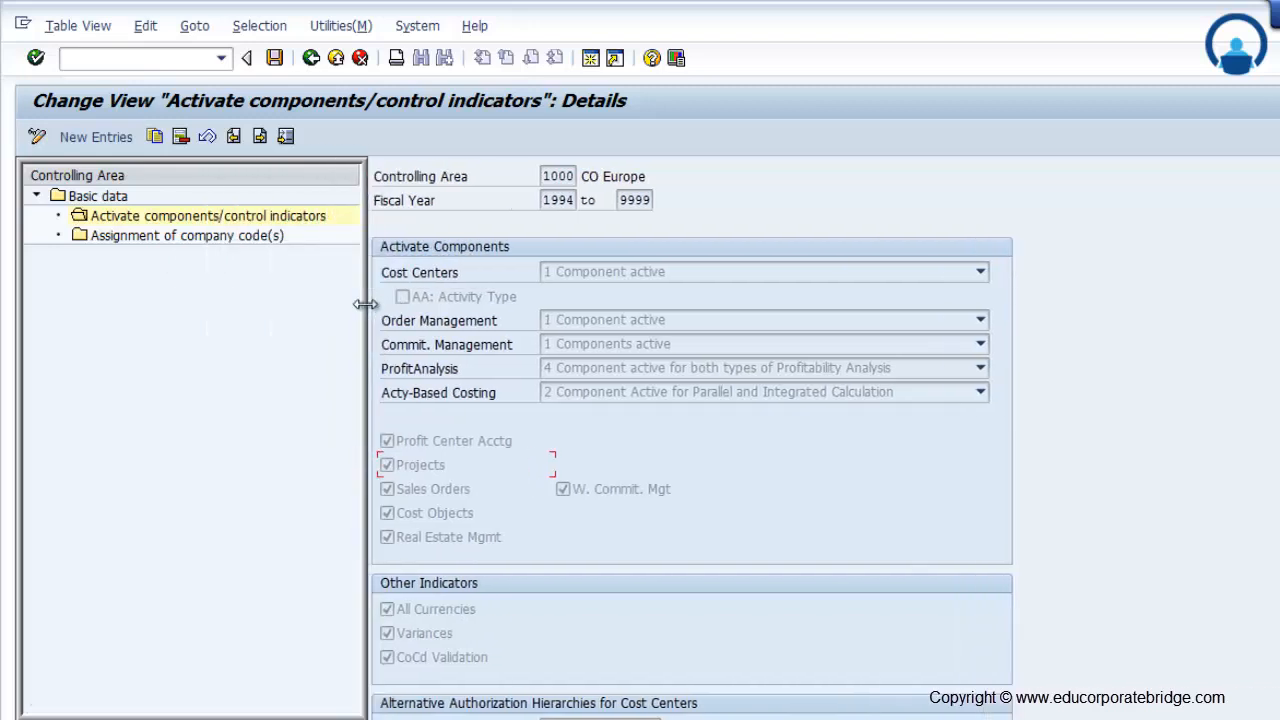
{"action": "double_click", "coordinate": [141, 238]}
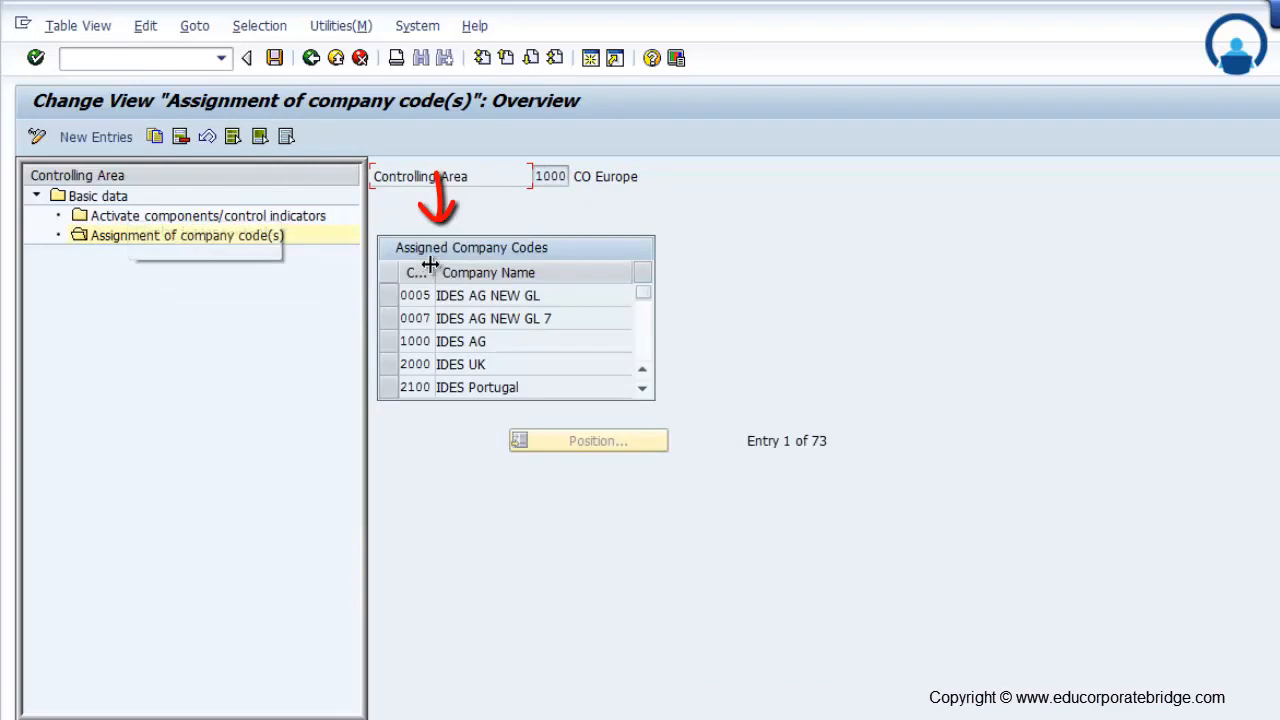
{"action": "left_click_drag", "start_coordinate": [435, 272], "coordinate": [459, 276]}
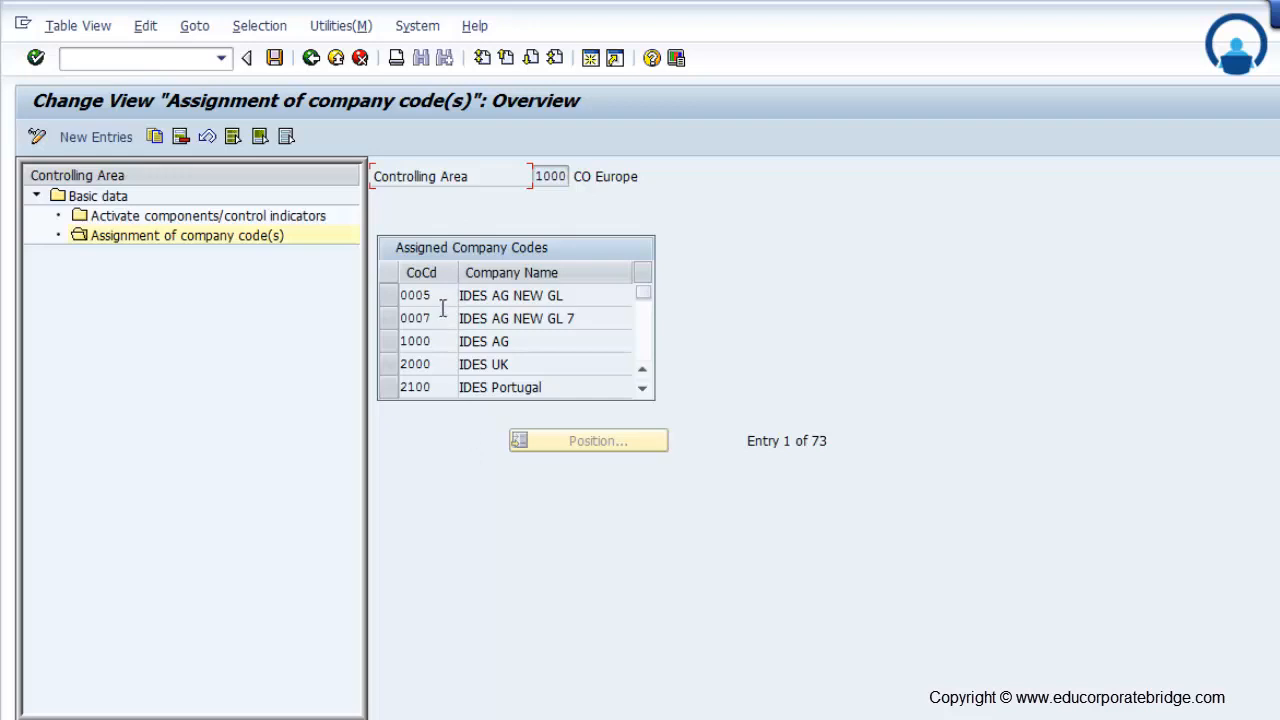
Recheck the Projects indicator in the activated components of controlling area 1000 and leave the controlling area settings
{"action": "left_click", "coordinate": [210, 218]}
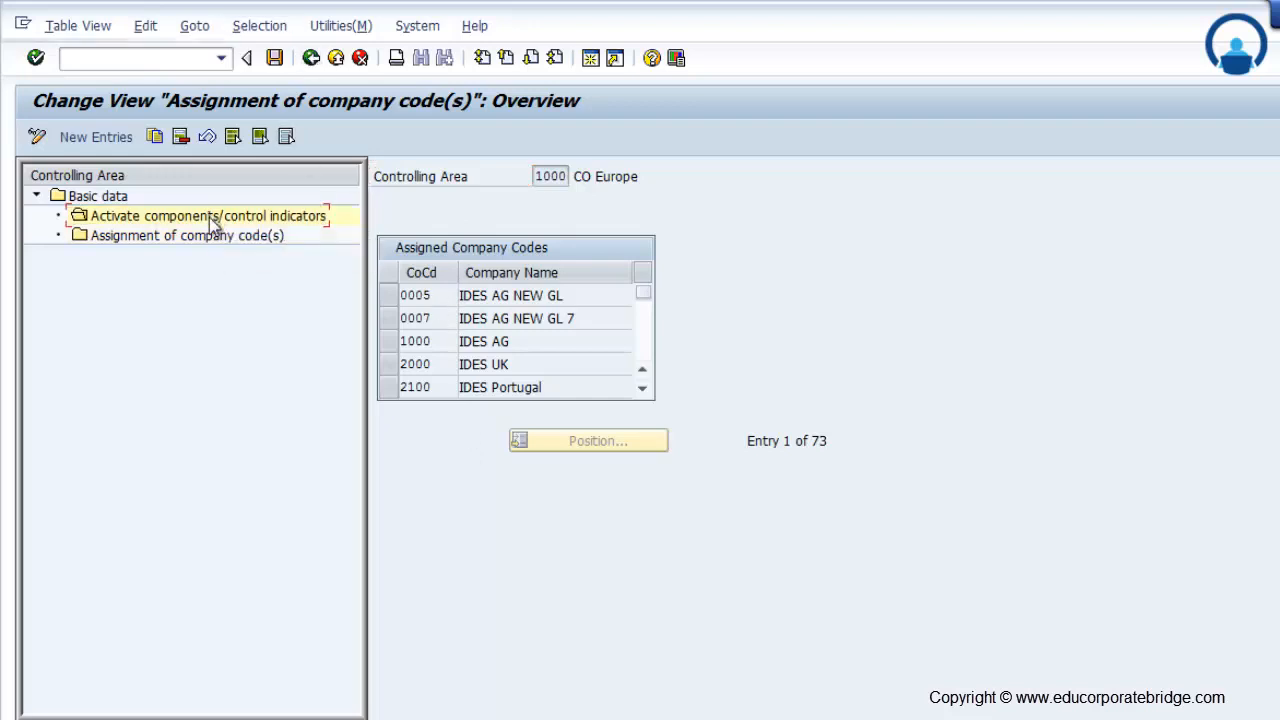
{"action": "left_click", "coordinate": [421, 467]}
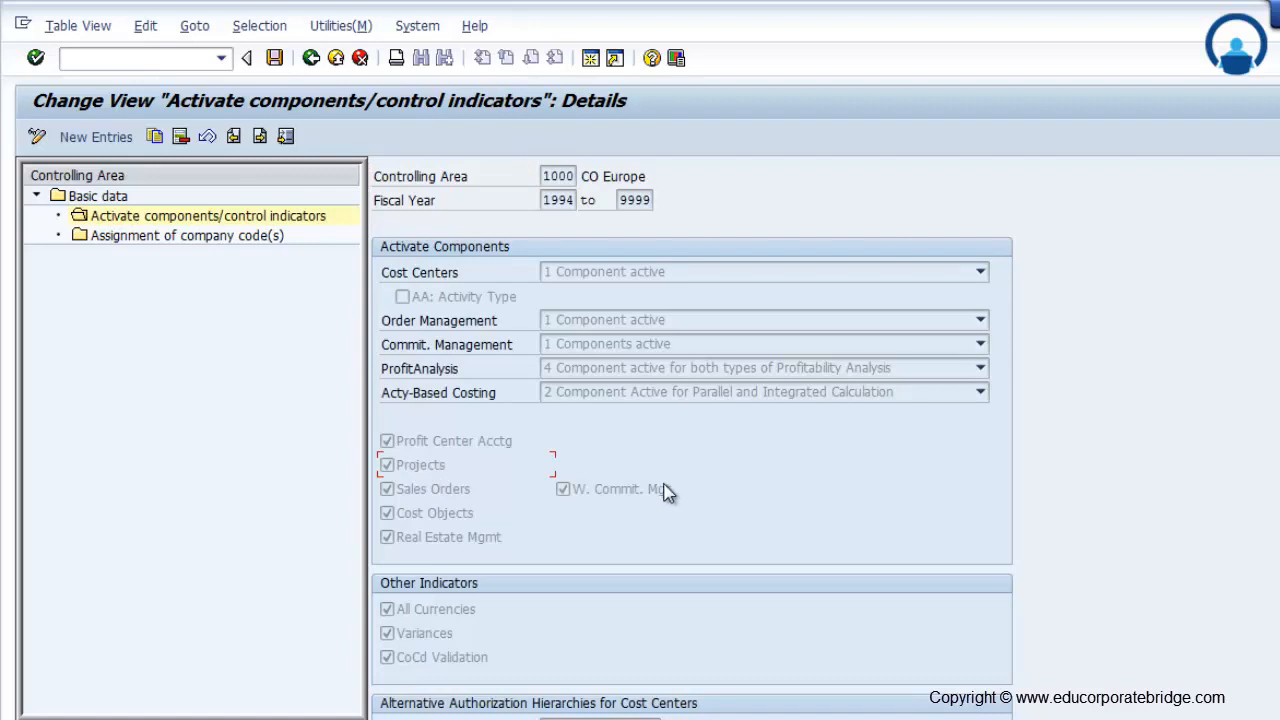
{"action": "left_click", "coordinate": [311, 58]}
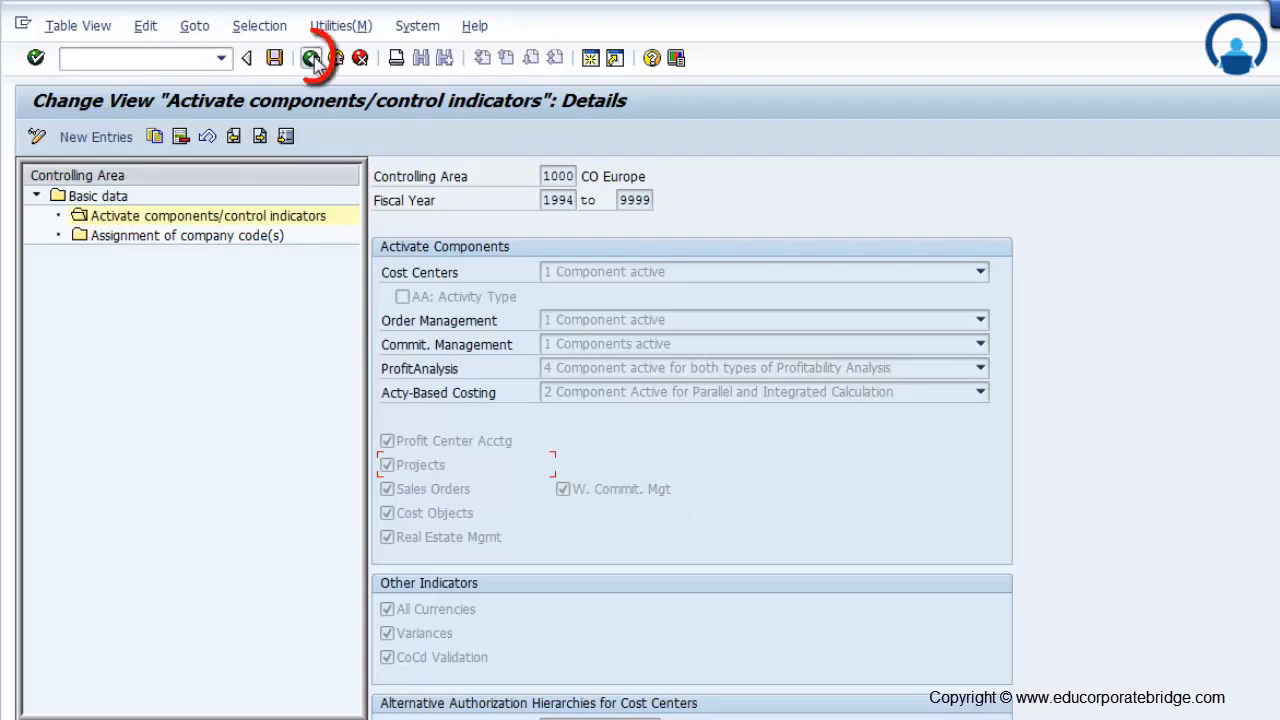
{"action": "left_click", "coordinate": [311, 58]}
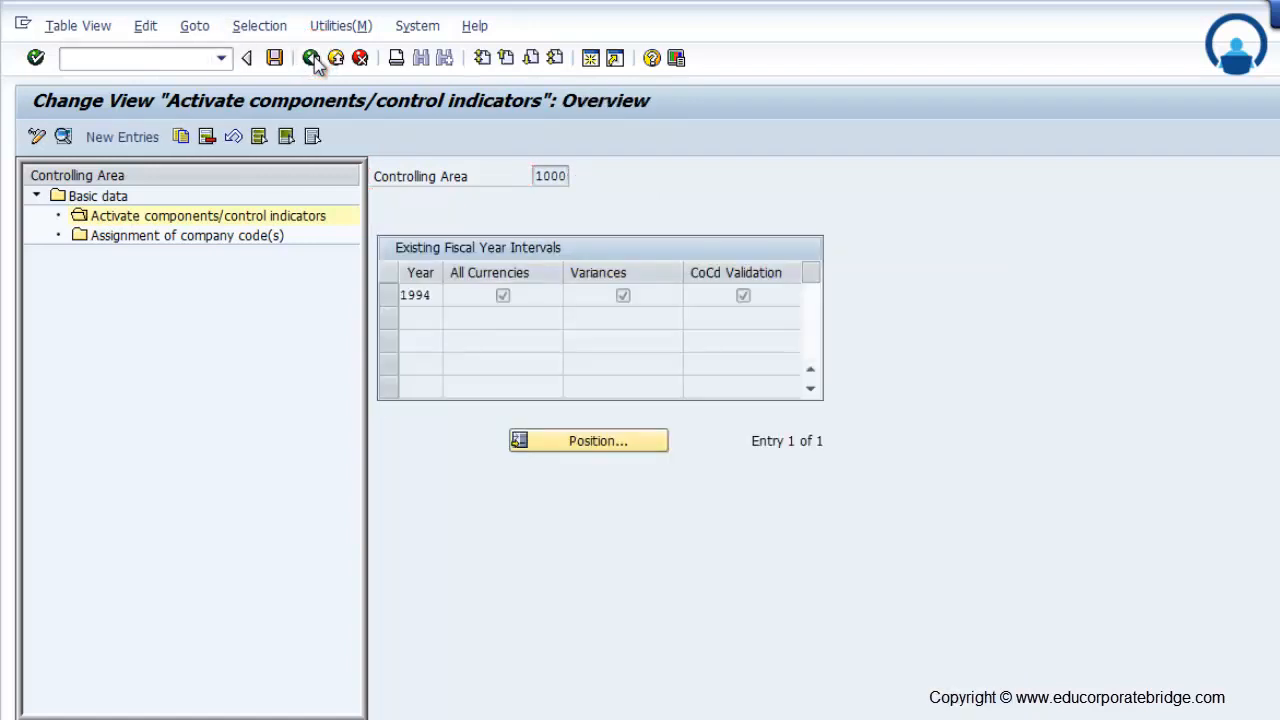
Open Create CO Versions and display the controlling area settings for general version 0
{"action": "left_click", "coordinate": [142, 373]}
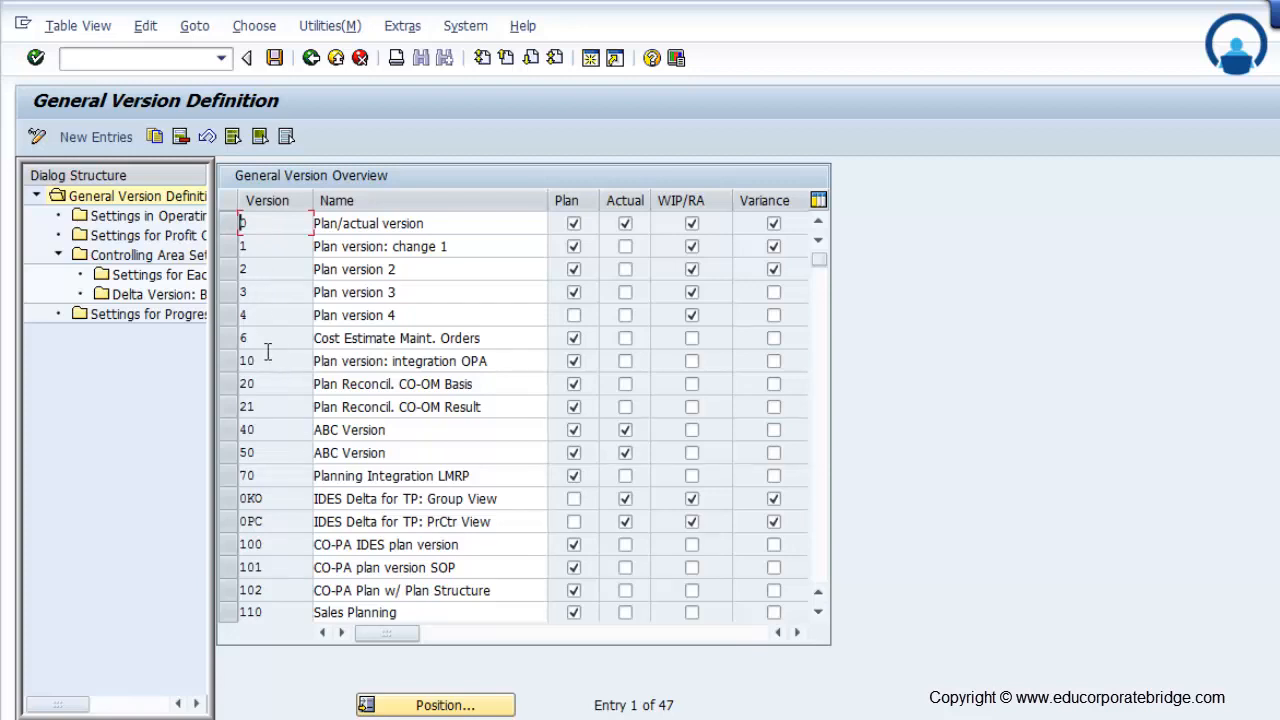
{"action": "double_click", "coordinate": [140, 219]}
{"action": "key", "text": "Return"}
{"action": "left_click", "coordinate": [229, 224]}
{"action": "double_click", "coordinate": [151, 259]}
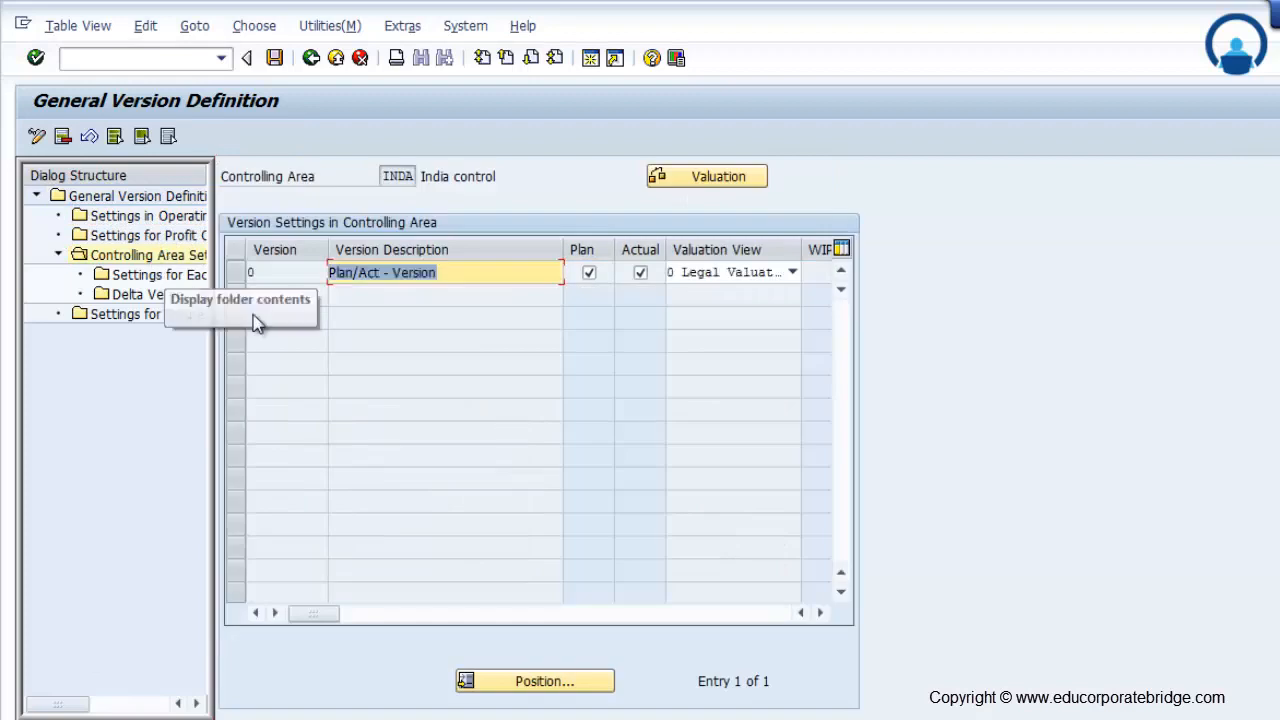
Open the fiscal year settings of version 0 in controlling area INDA and inspect the 2014 planning and price calculation details
{"action": "left_click", "coordinate": [130, 276]}
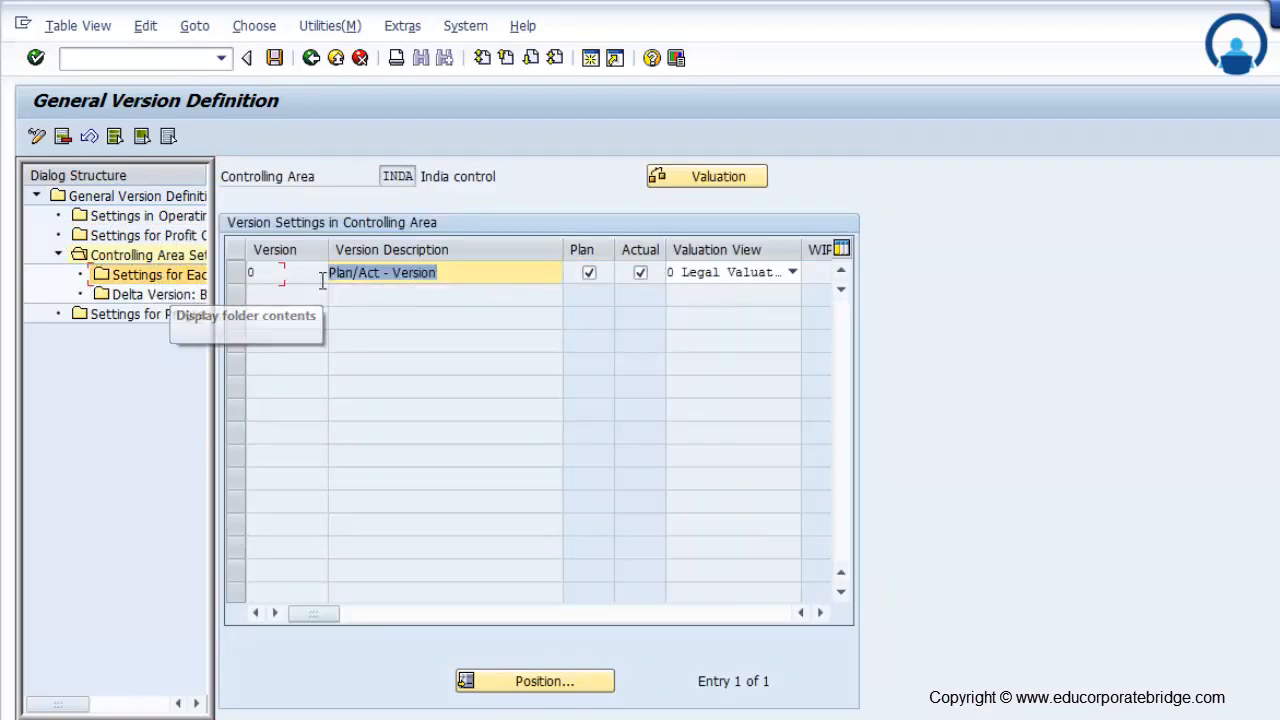
{"action": "double_click", "coordinate": [168, 275]}
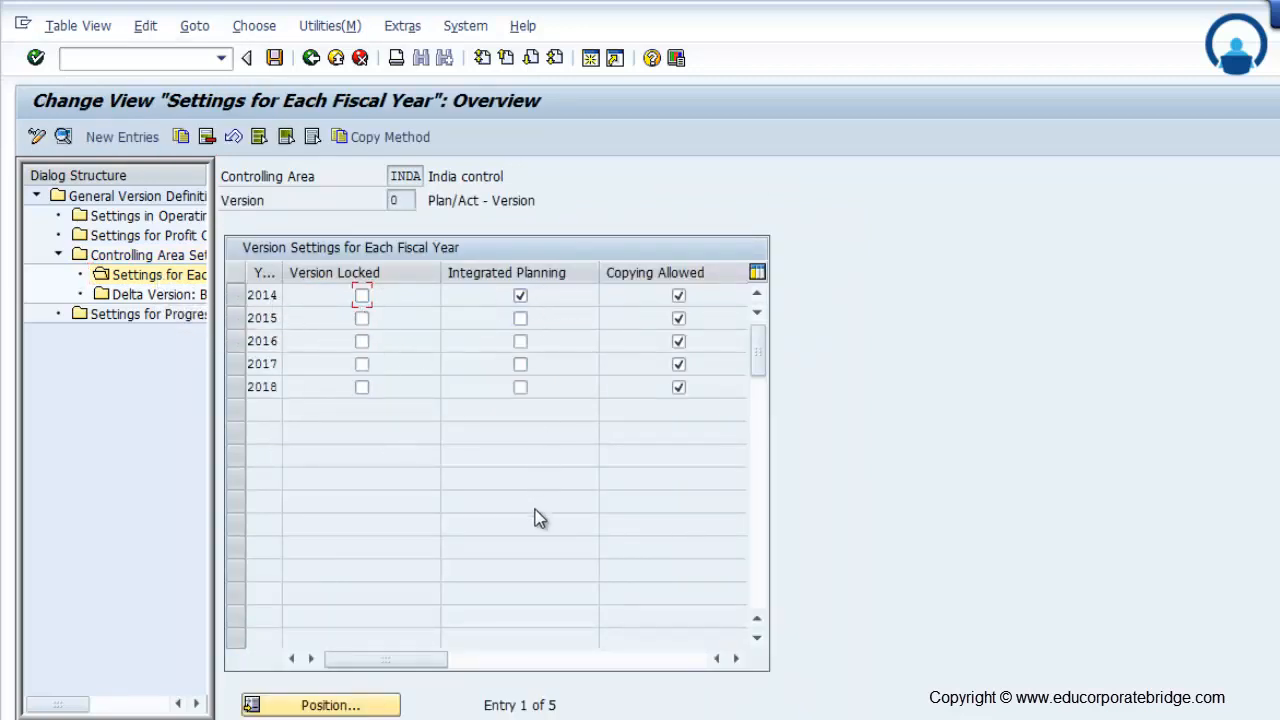
{"action": "left_click", "coordinate": [238, 296]}
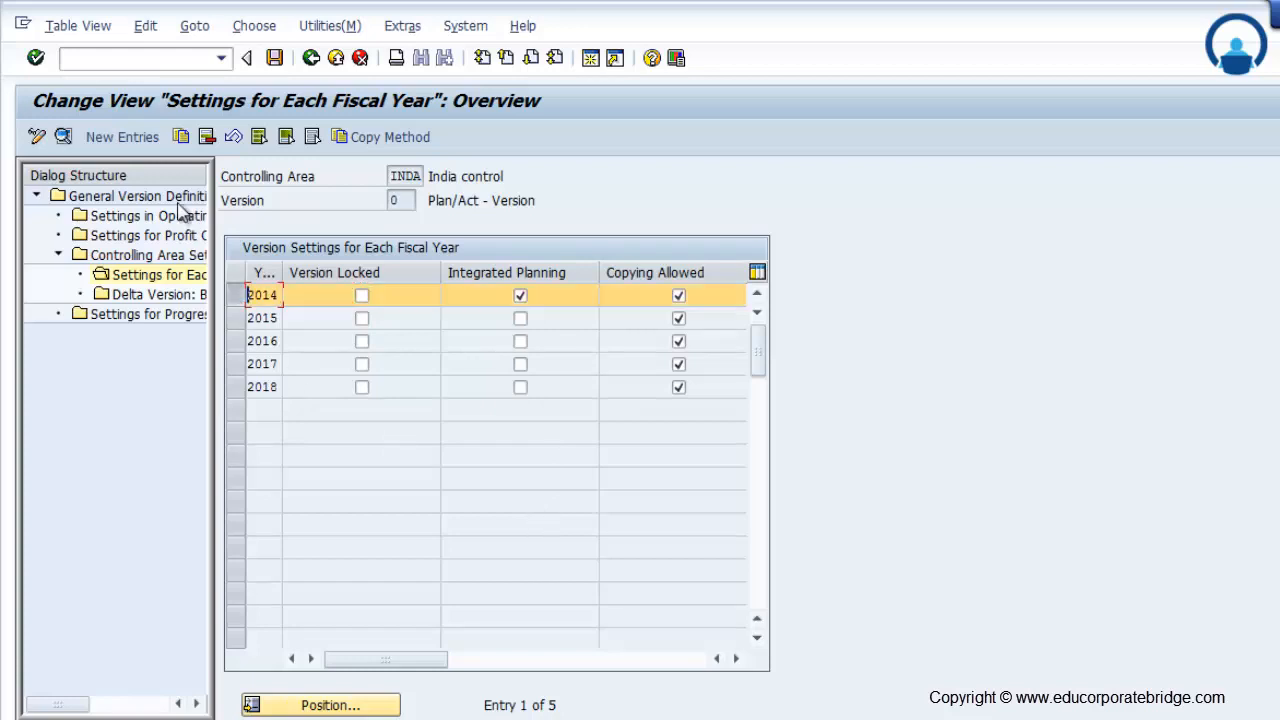
{"action": "left_click", "coordinate": [63, 137]}
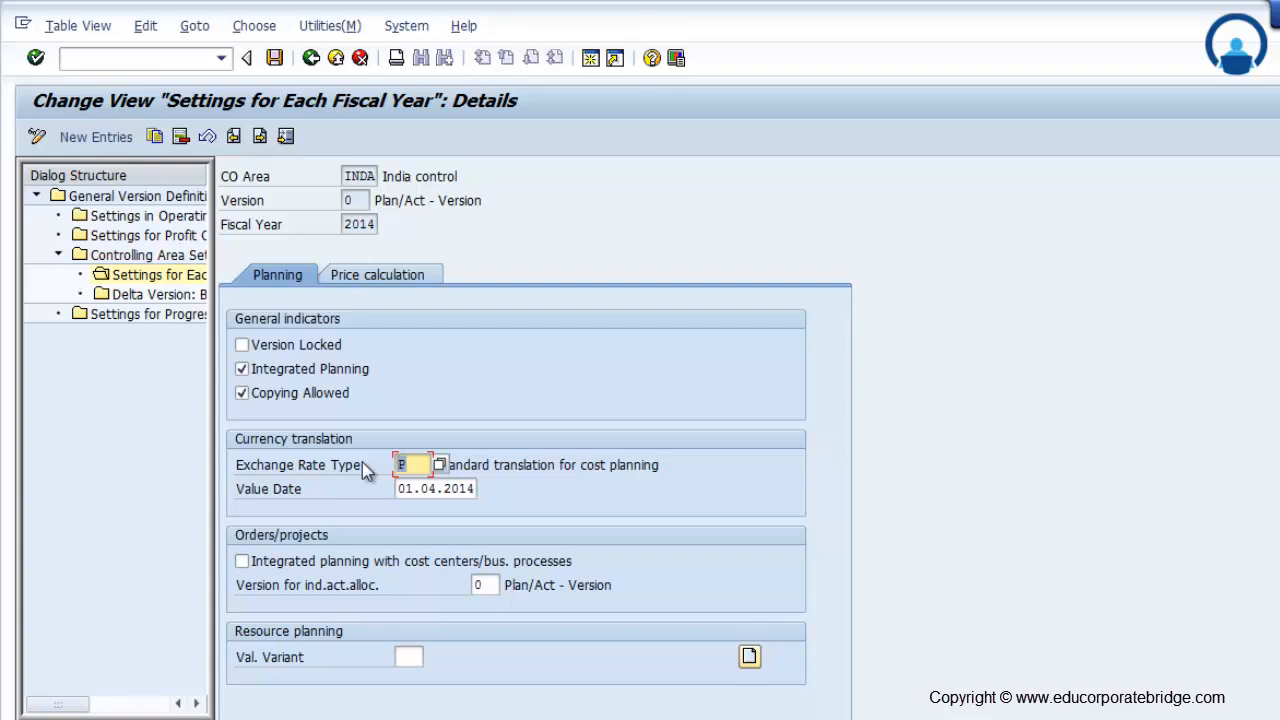
{"action": "left_click_drag", "start_coordinate": [416, 489], "coordinate": [506, 488]}
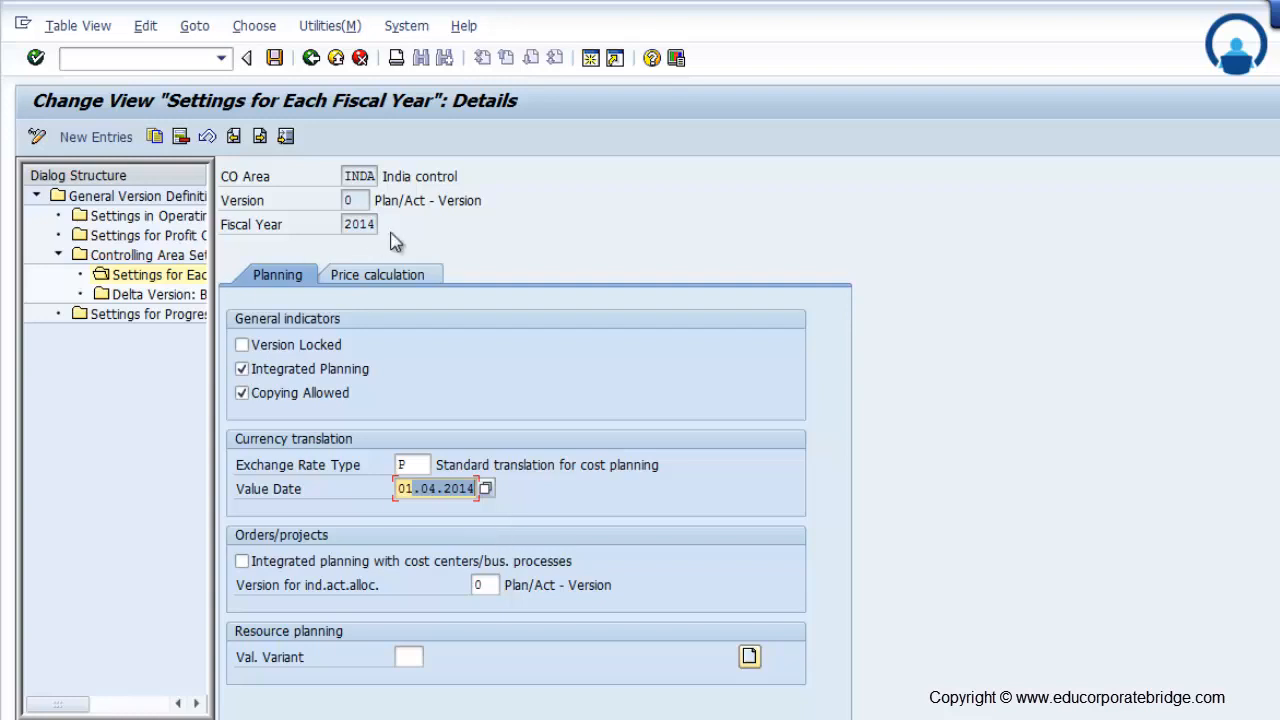
{"action": "left_click", "coordinate": [386, 280]}
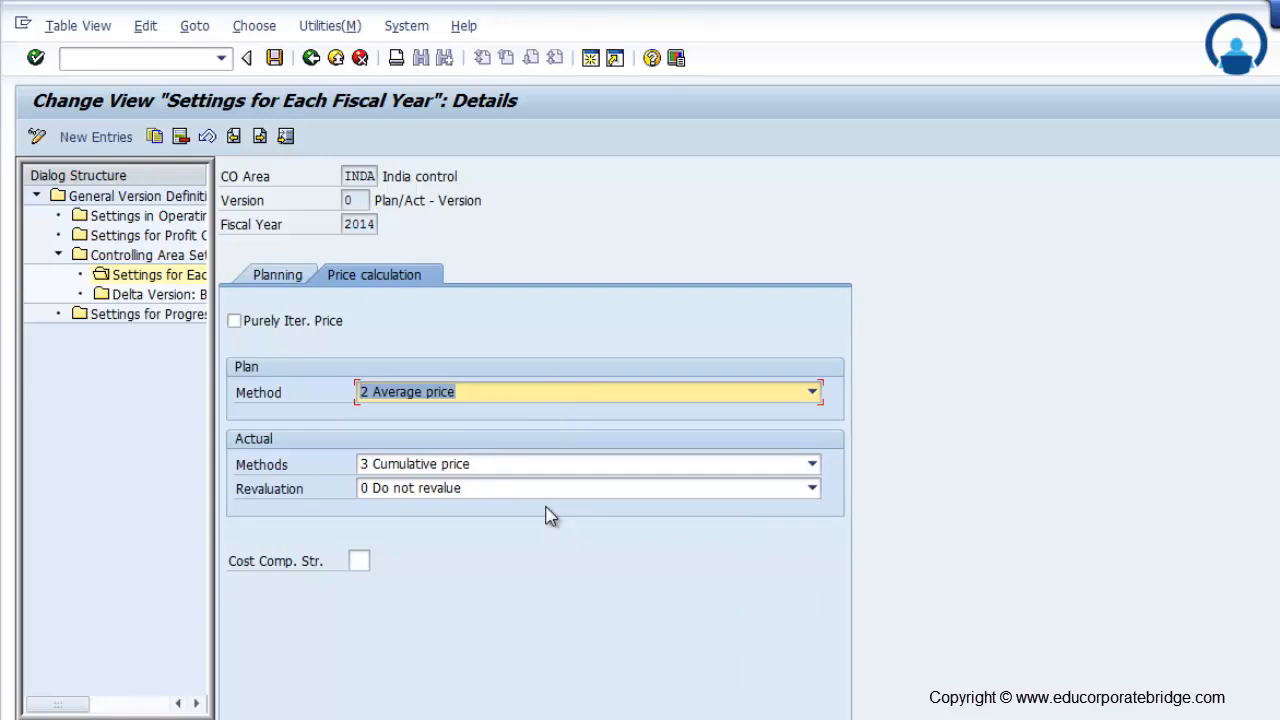
Leave the CO version definition, review the table under Maintain Currency Exchange Rates and return to the implementation guide
{"action": "left_click", "coordinate": [311, 58]}
{"action": "left_click", "coordinate": [311, 58]}
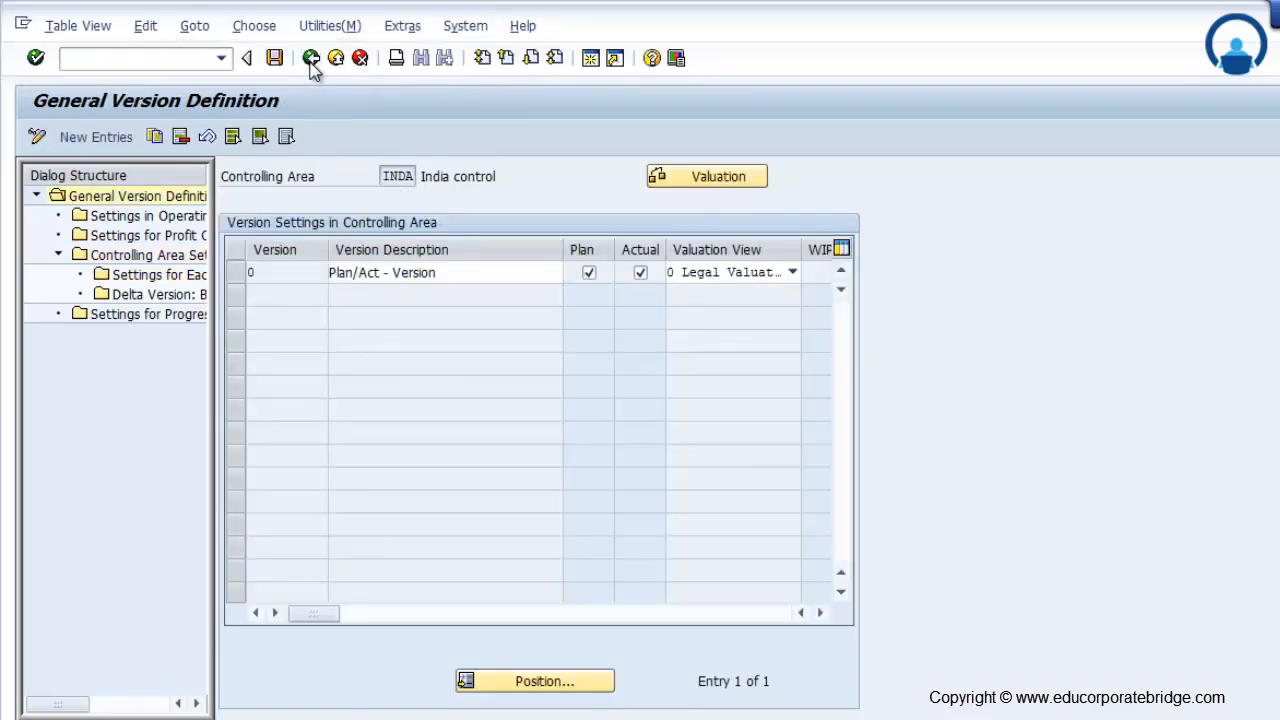
{"action": "left_click", "coordinate": [311, 58]}
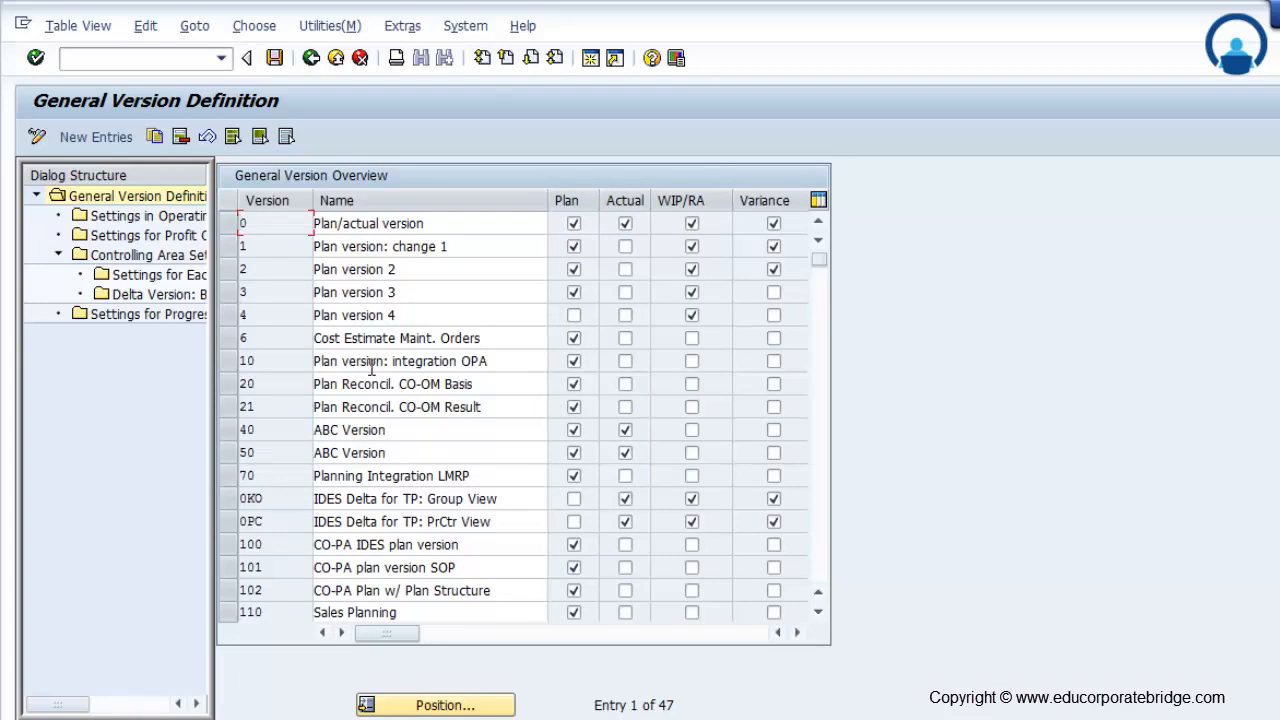
{"action": "left_click", "coordinate": [311, 57]}
{"action": "left_click", "coordinate": [141, 393]}
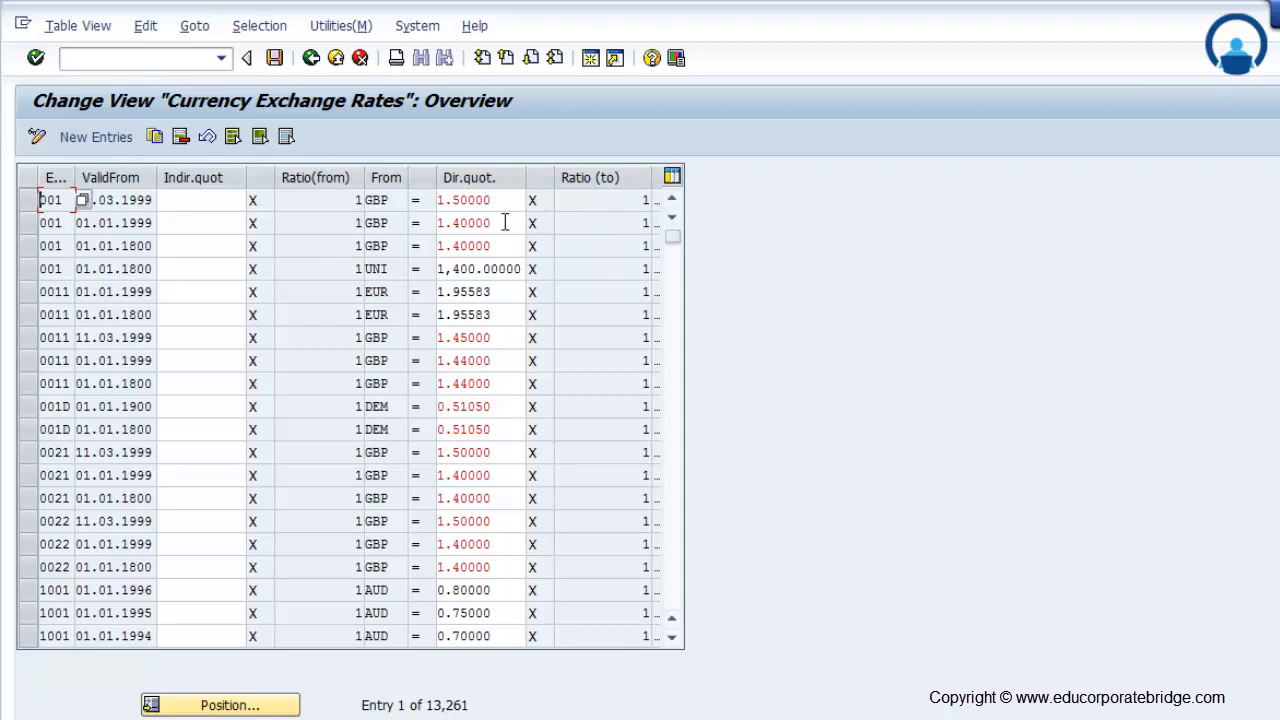
{"action": "left_click", "coordinate": [313, 61]}
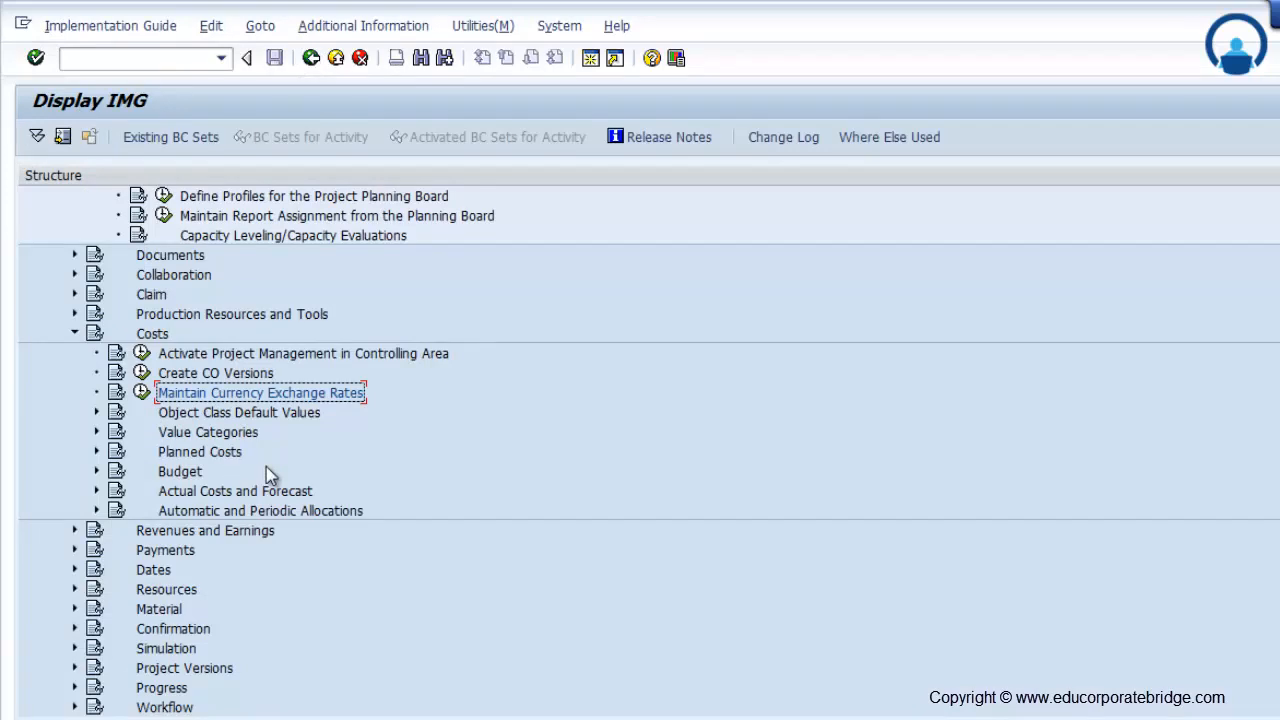
Look briefly into Object Class Default Values and Value Categories under Costs, and expand Planned Costs
{"action": "left_click", "coordinate": [96, 413]}
{"action": "left_click", "coordinate": [96, 413]}
{"action": "left_click", "coordinate": [96, 432]}
{"action": "left_click", "coordinate": [97, 433]}
{"action": "left_click", "coordinate": [97, 451]}
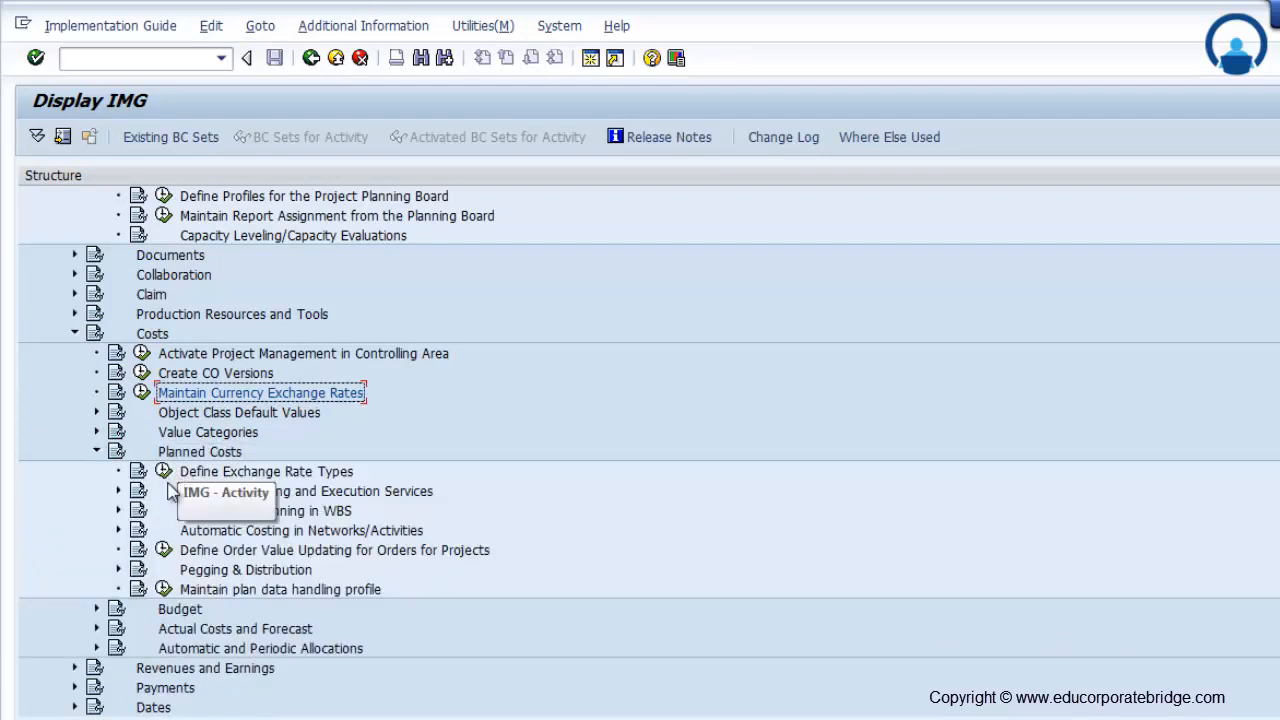
Expand Manual Cost Planning in WBS and the Easy Cost Planning activities under Planned Costs
{"action": "left_click", "coordinate": [118, 492]}
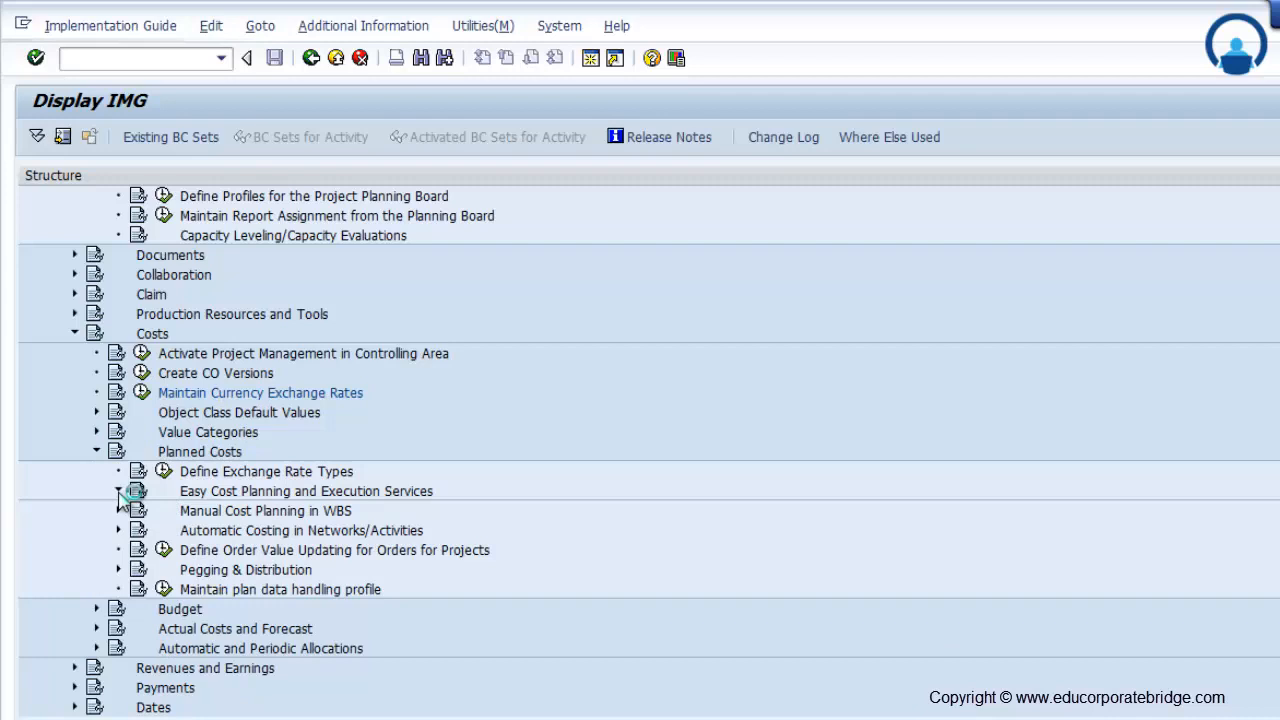
{"action": "left_click", "coordinate": [118, 492]}
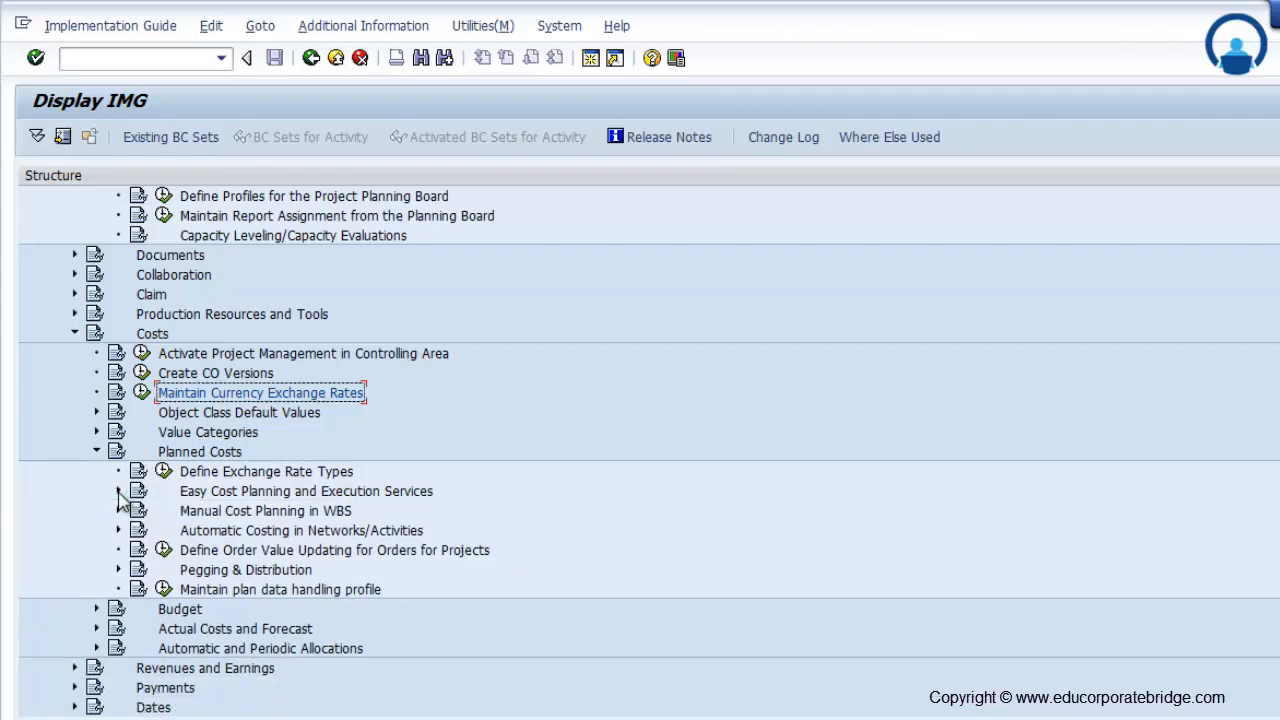
{"action": "left_click", "coordinate": [118, 511]}
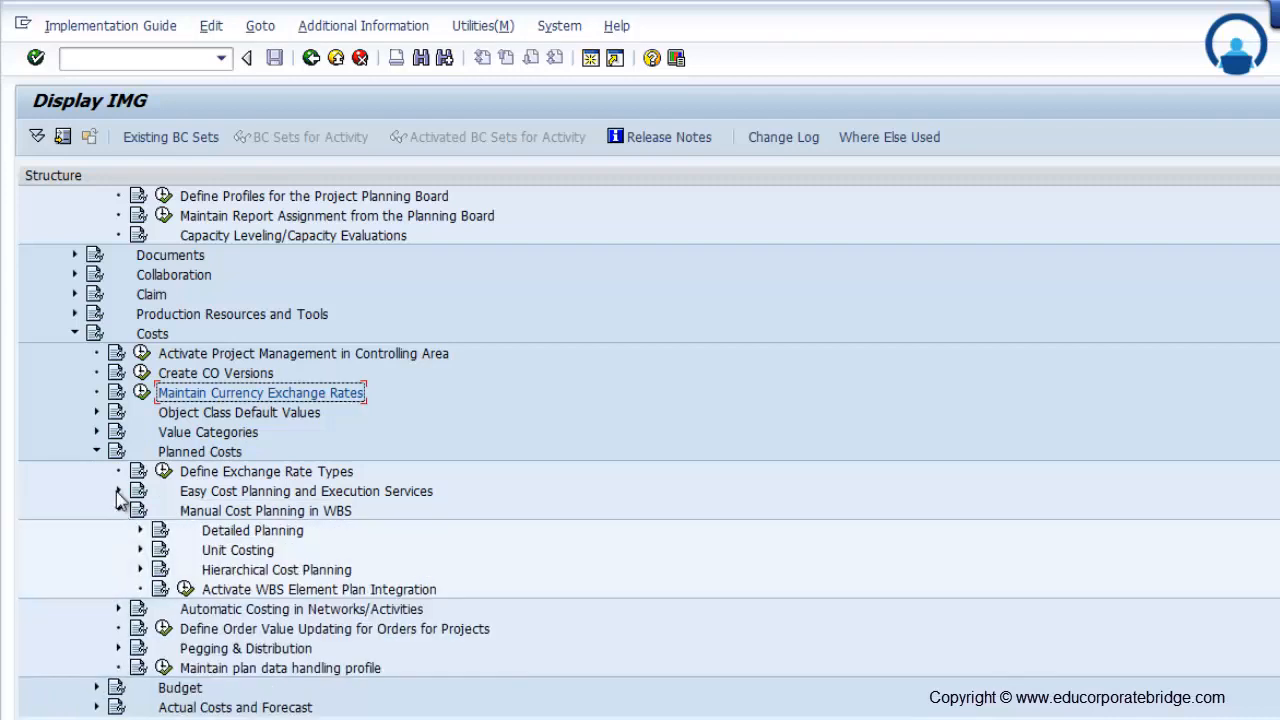
{"action": "left_click", "coordinate": [118, 491]}
{"action": "left_click", "coordinate": [140, 511]}
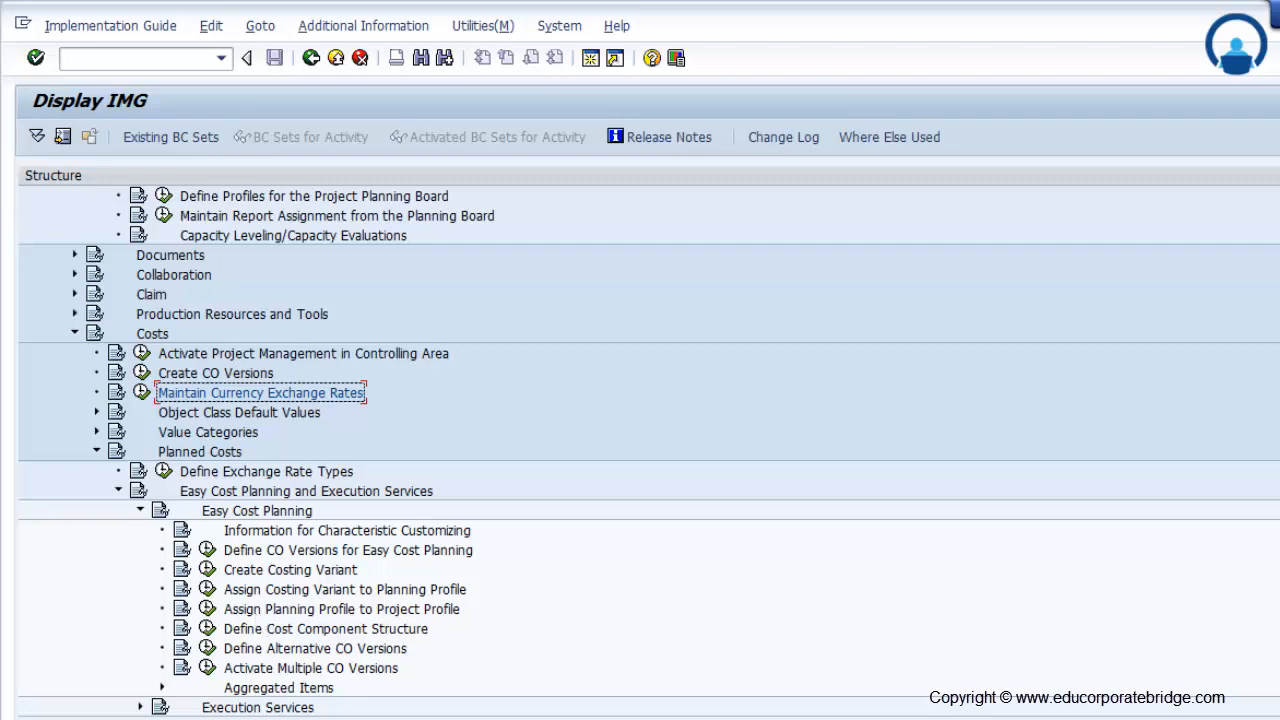
Open Create Costing Variant under Easy Cost Planning and display the details of costing variant PS06
{"action": "scroll", "coordinate": [472, 560], "scroll_direction": "down", "scroll_amount": 3}
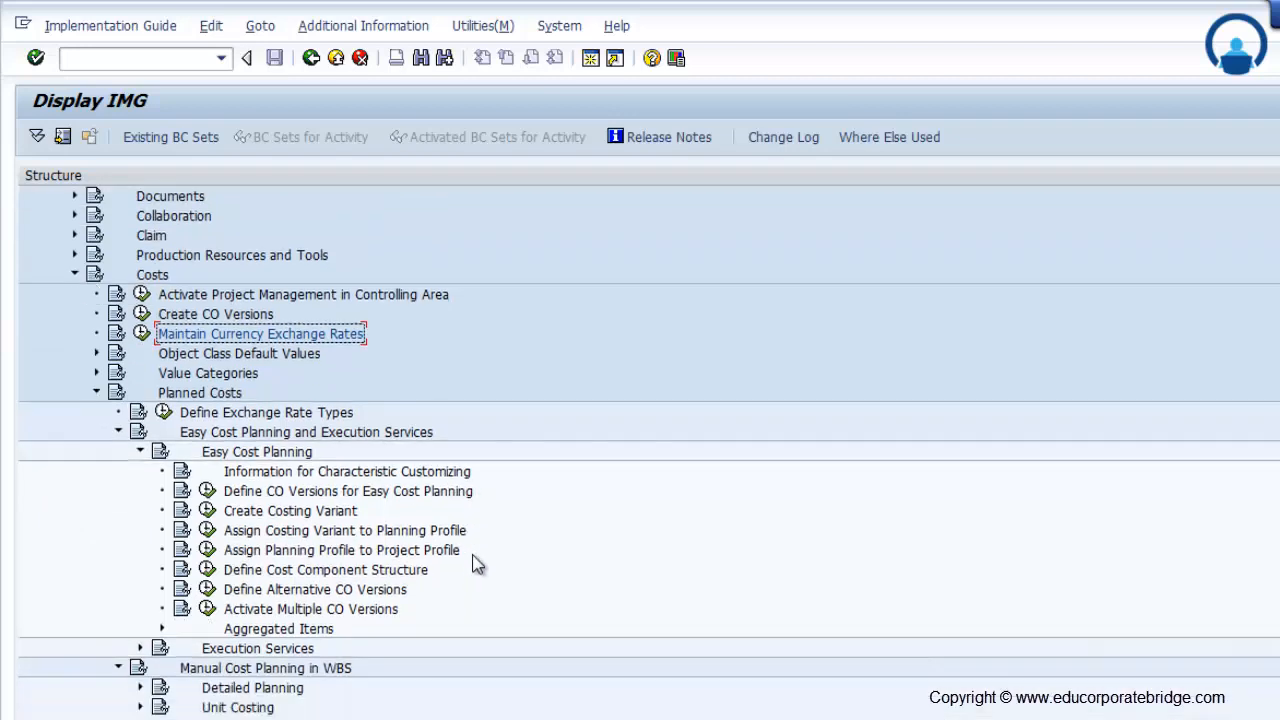
{"action": "scroll", "coordinate": [476, 565], "scroll_direction": "down", "scroll_amount": 2}
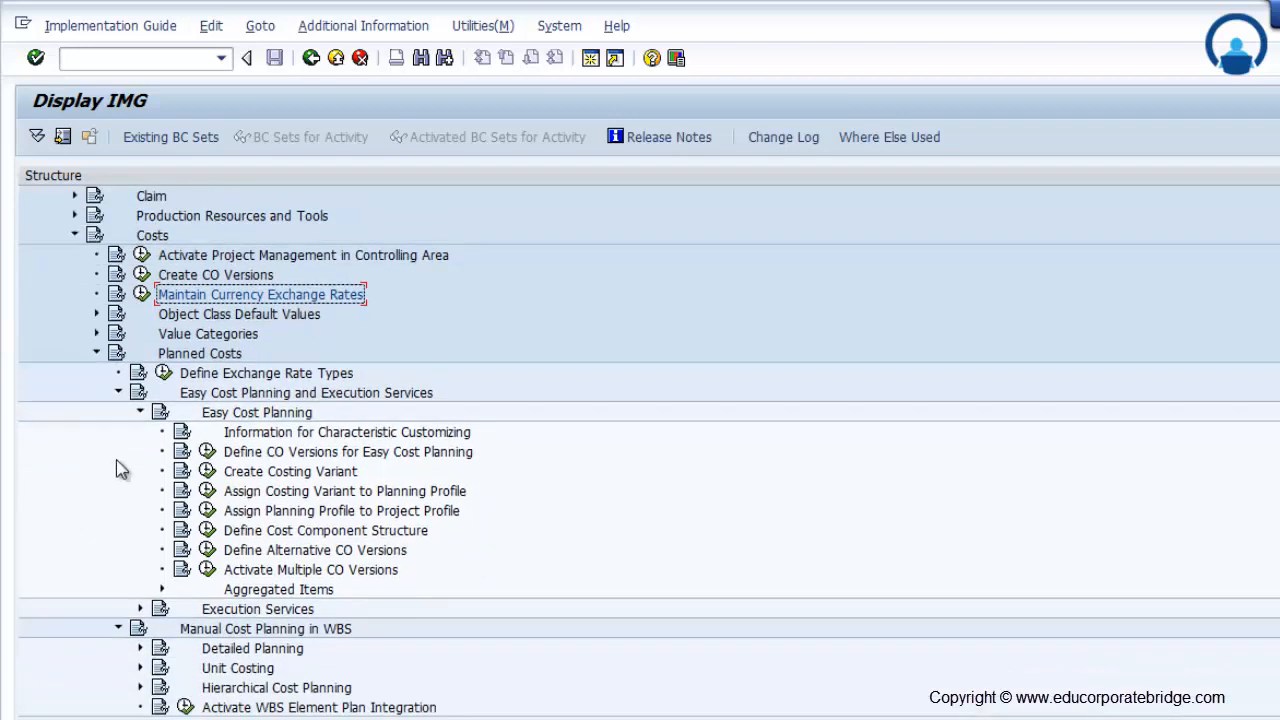
{"action": "left_click", "coordinate": [206, 472]}
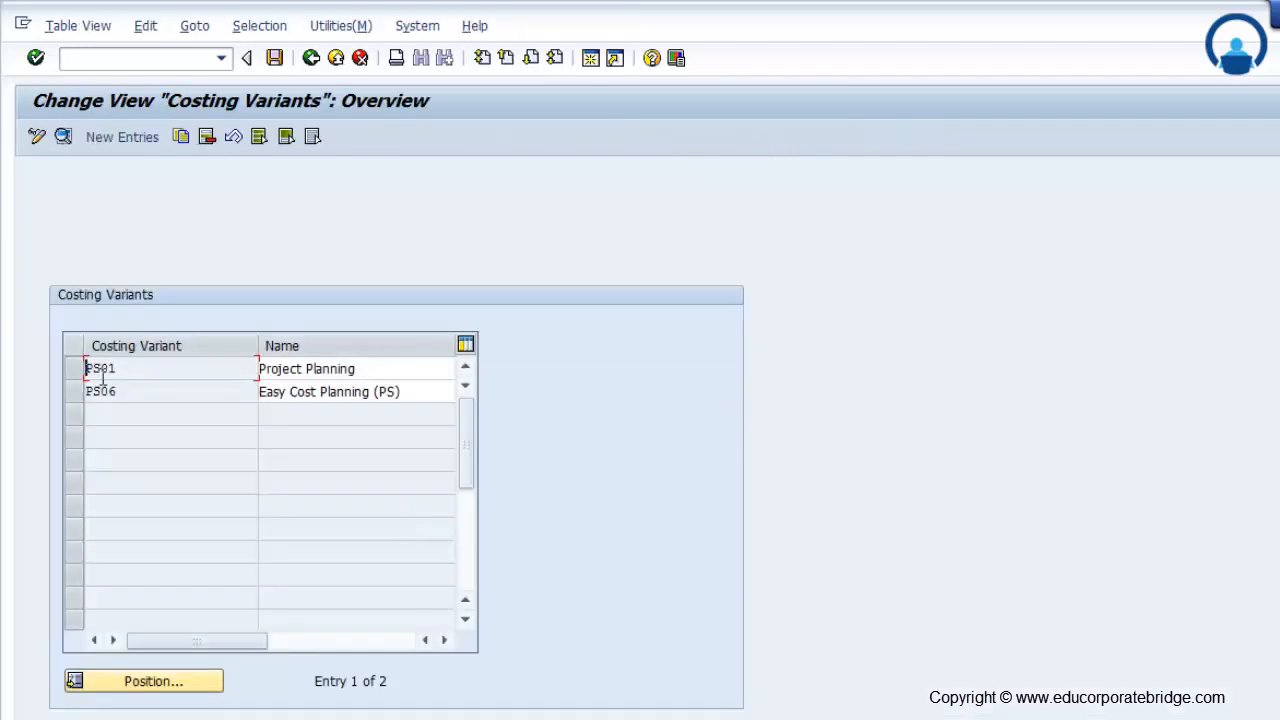
{"action": "left_click", "coordinate": [75, 392]}
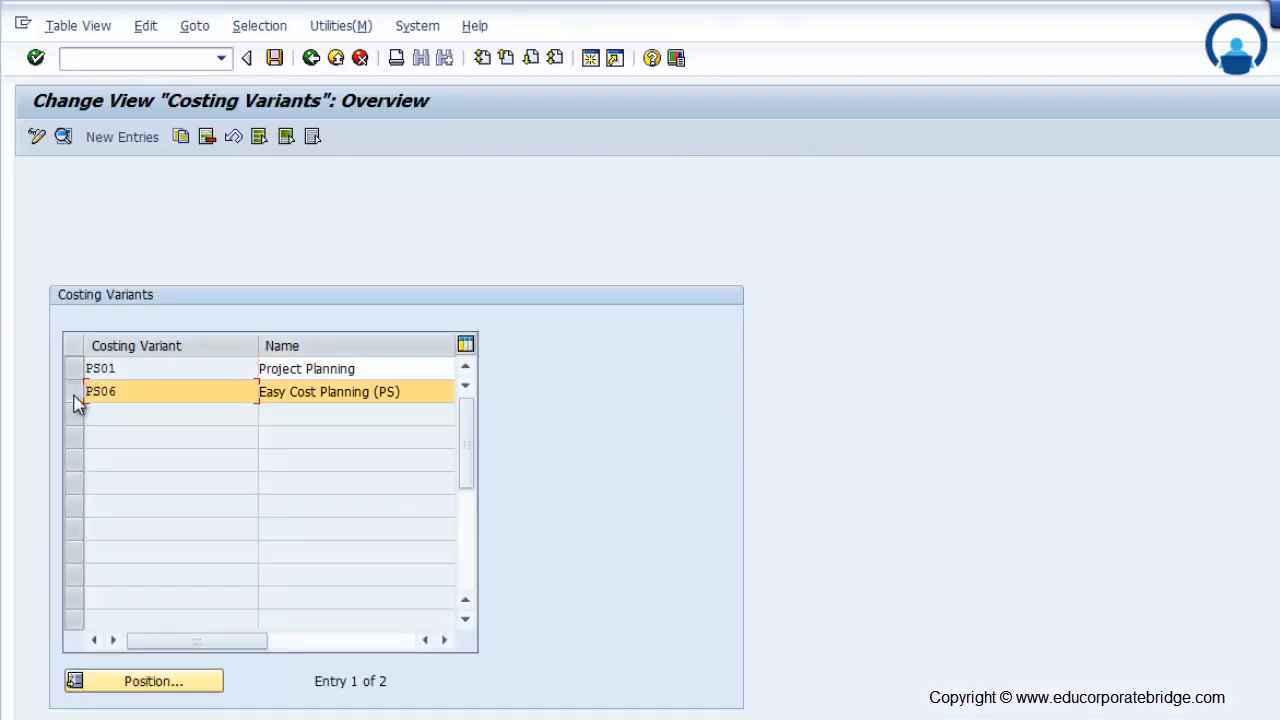
{"action": "left_click", "coordinate": [62, 137]}
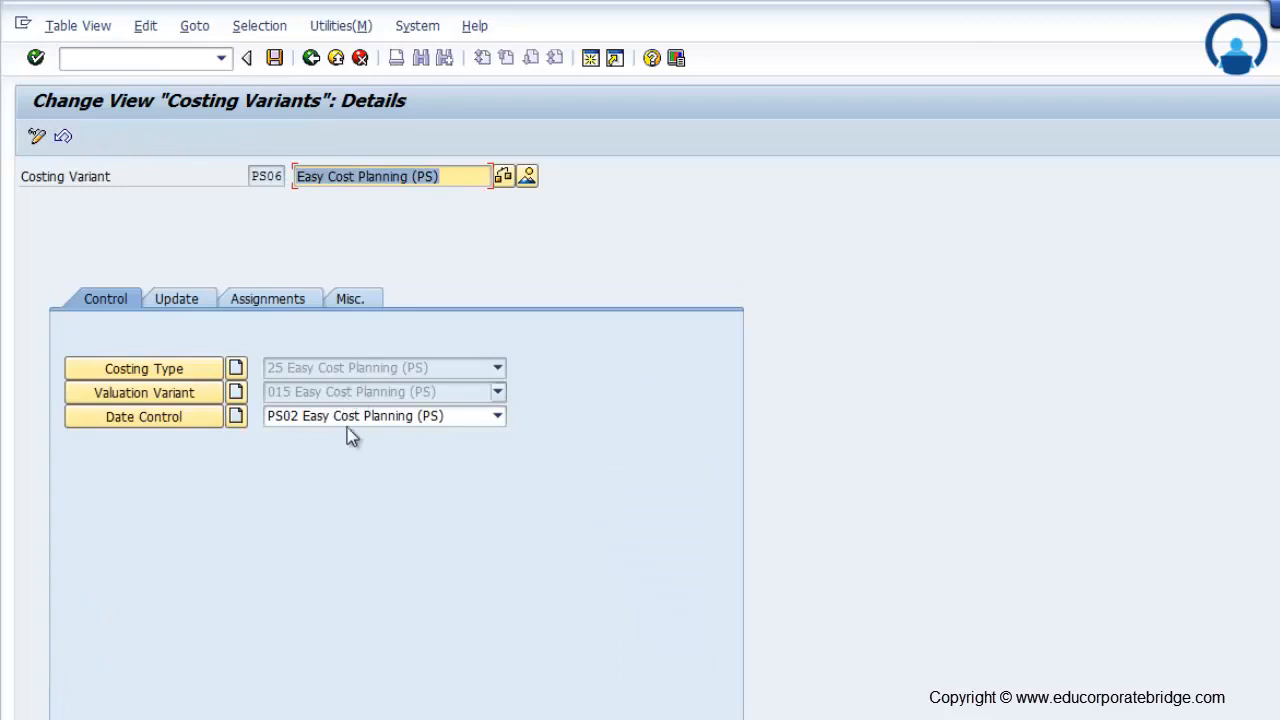
Display the valuation variant of PS06 and check the first three priorities of its material valuation strategy sequence
{"action": "left_click", "coordinate": [195, 391]}
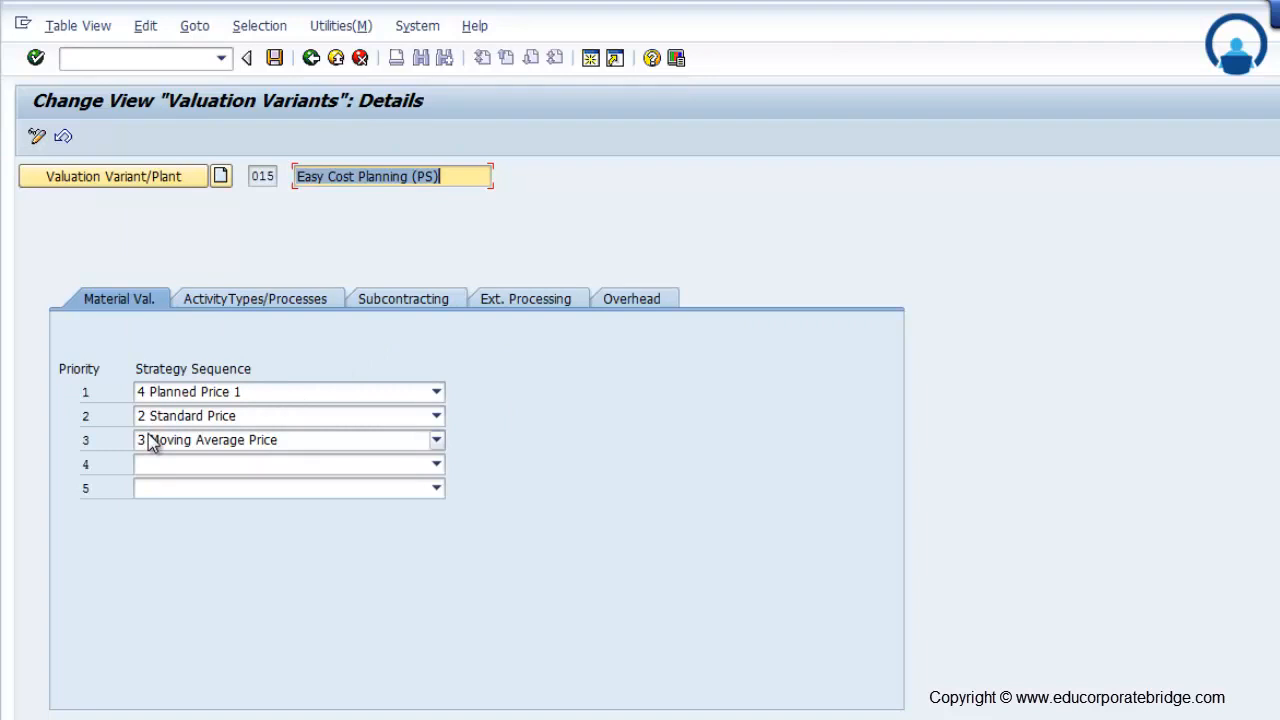
{"action": "left_click", "coordinate": [436, 392]}
{"action": "left_click", "coordinate": [410, 394]}
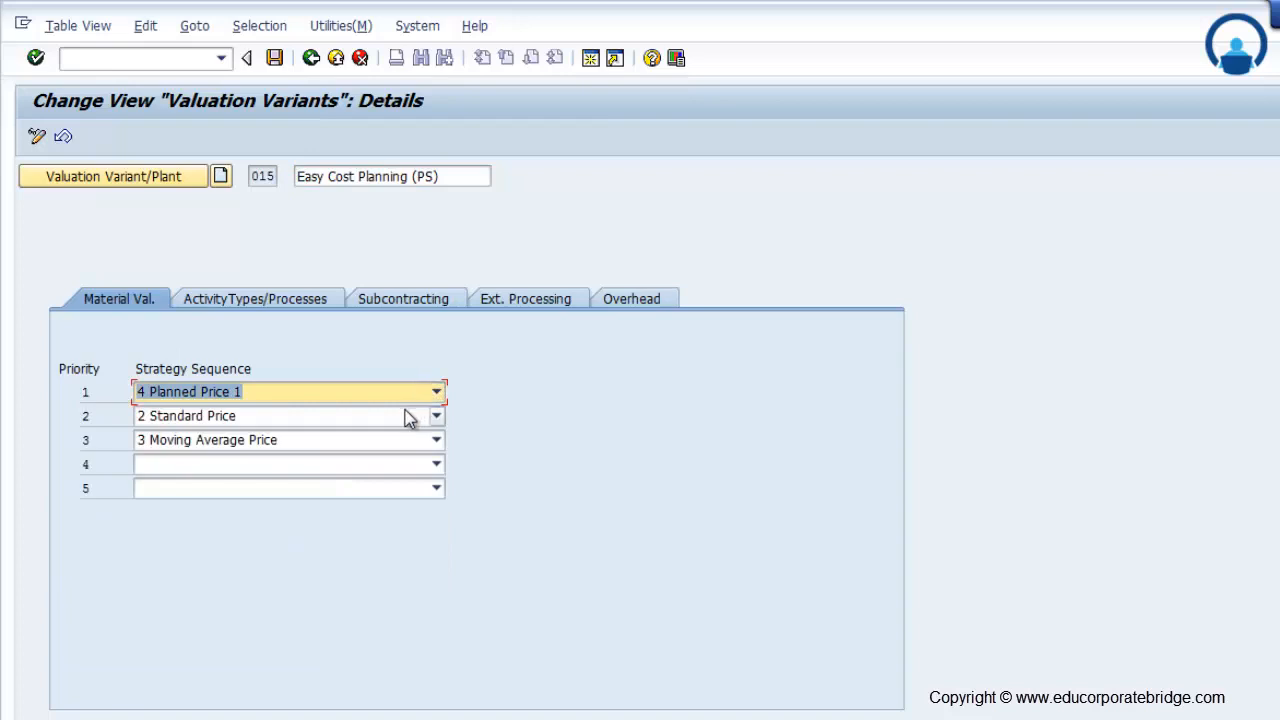
{"action": "left_click", "coordinate": [437, 416]}
{"action": "left_click", "coordinate": [428, 420]}
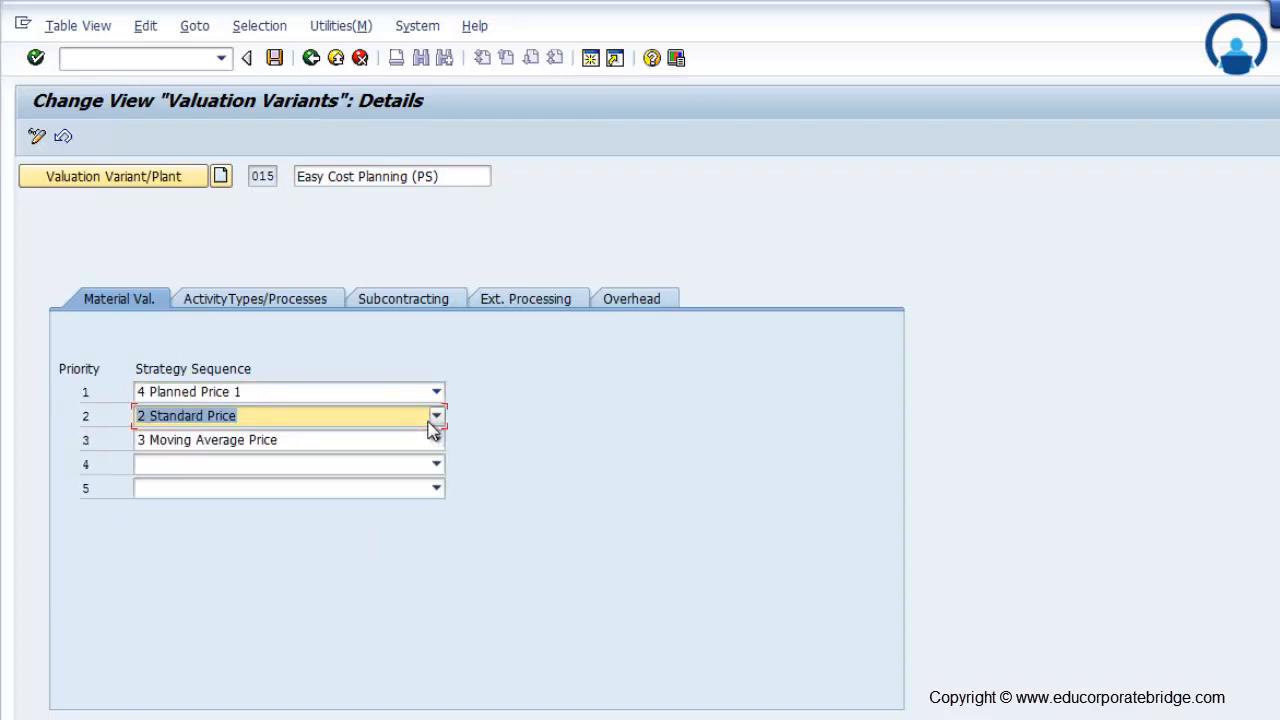
{"action": "left_click", "coordinate": [436, 441]}
{"action": "left_click", "coordinate": [437, 449]}
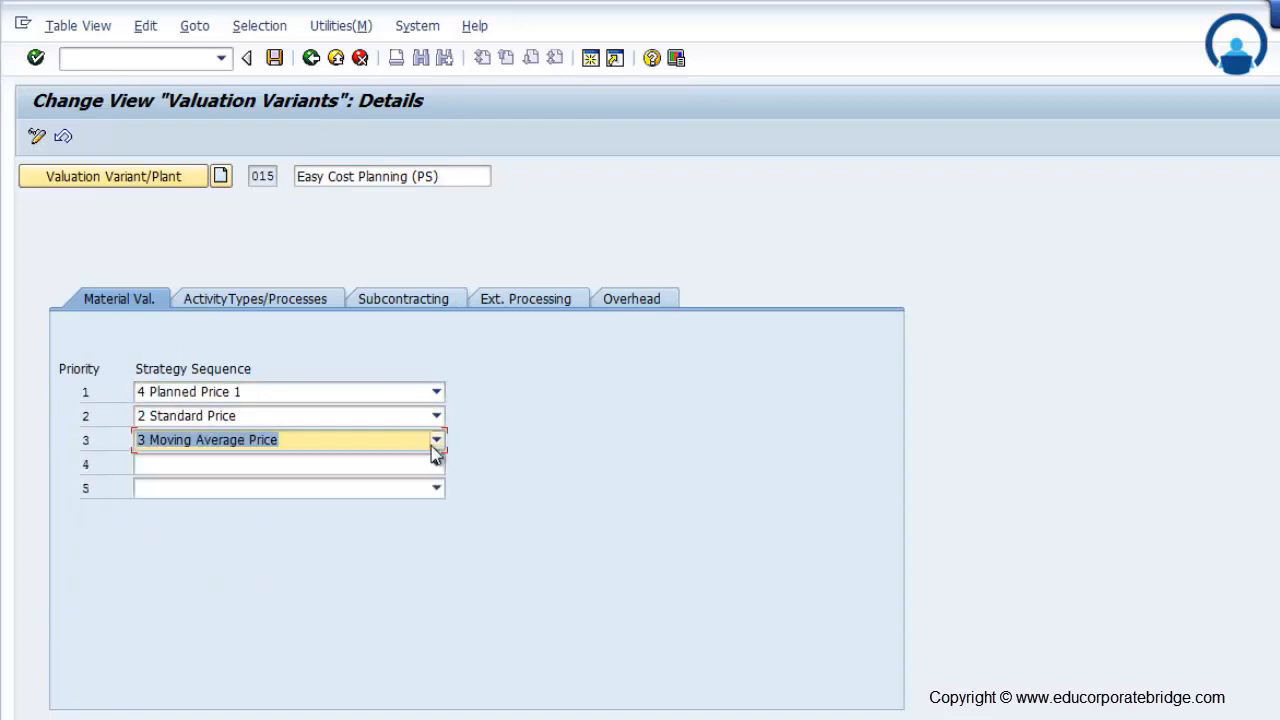
Review the valuation variant's strategies for activity types, subcontracting and external processing, and leave the costing variants
{"action": "left_click", "coordinate": [290, 305]}
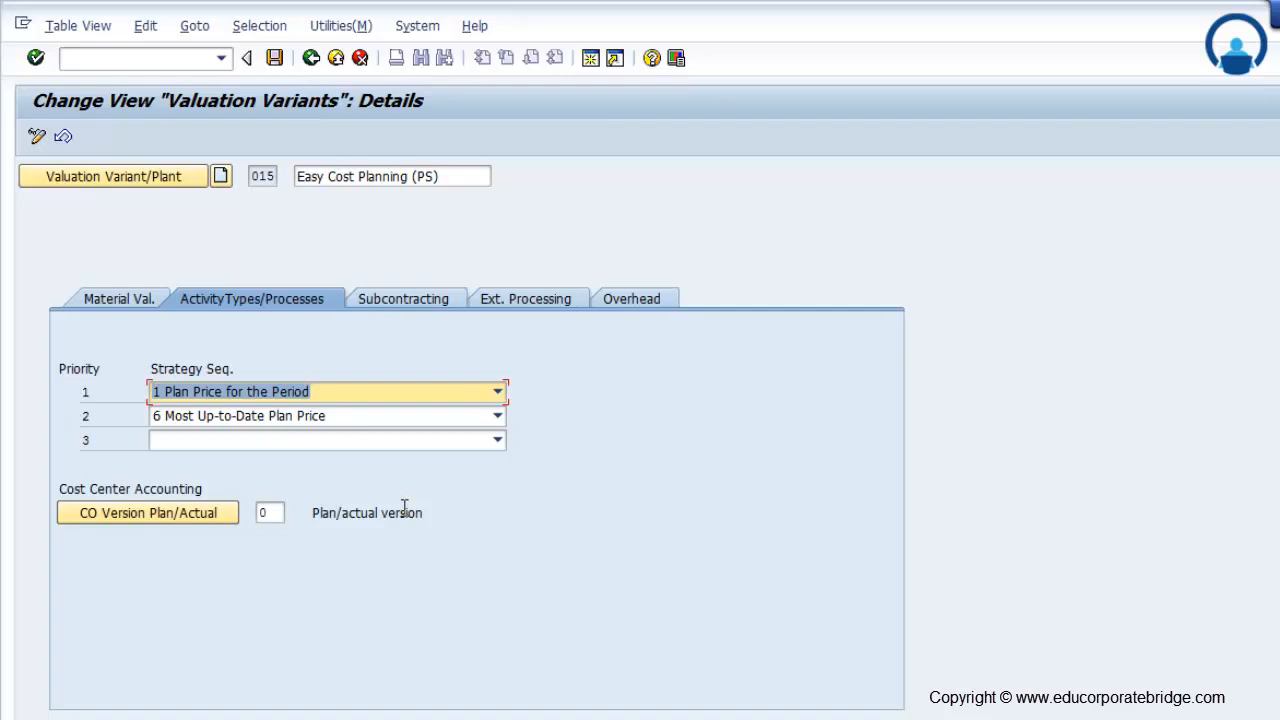
{"action": "left_click", "coordinate": [390, 299]}
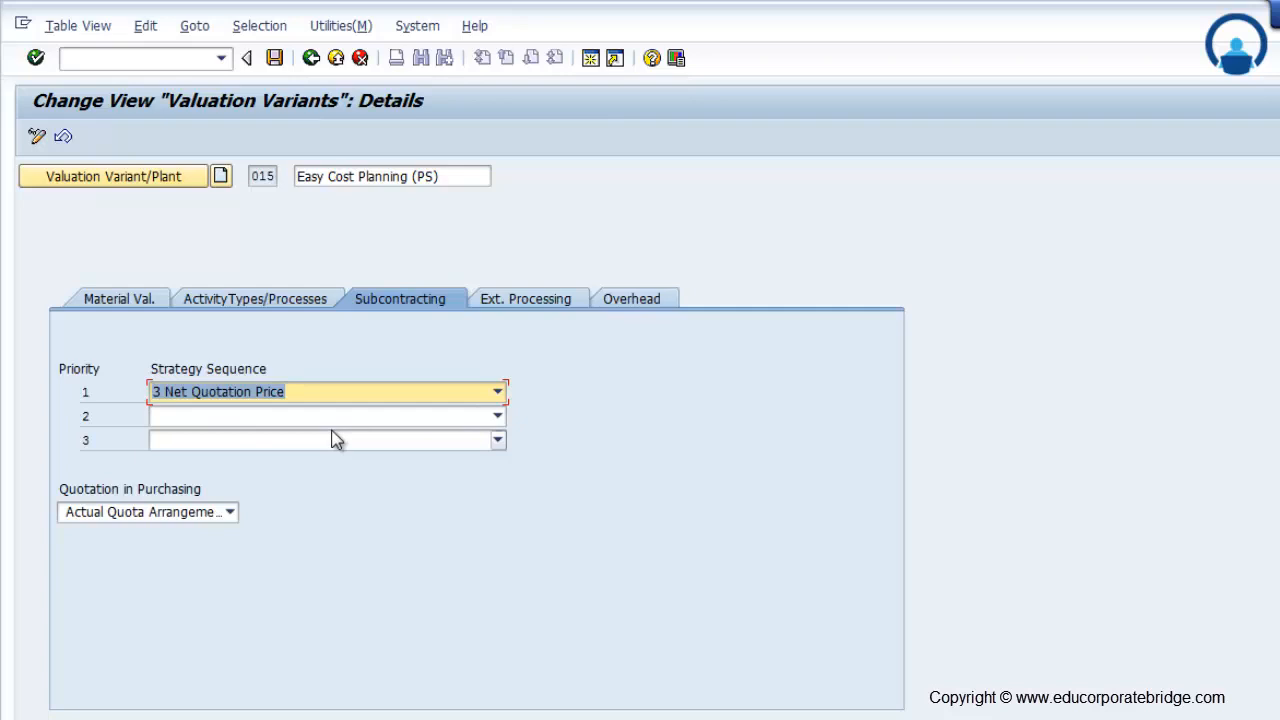
{"action": "left_click", "coordinate": [558, 308]}
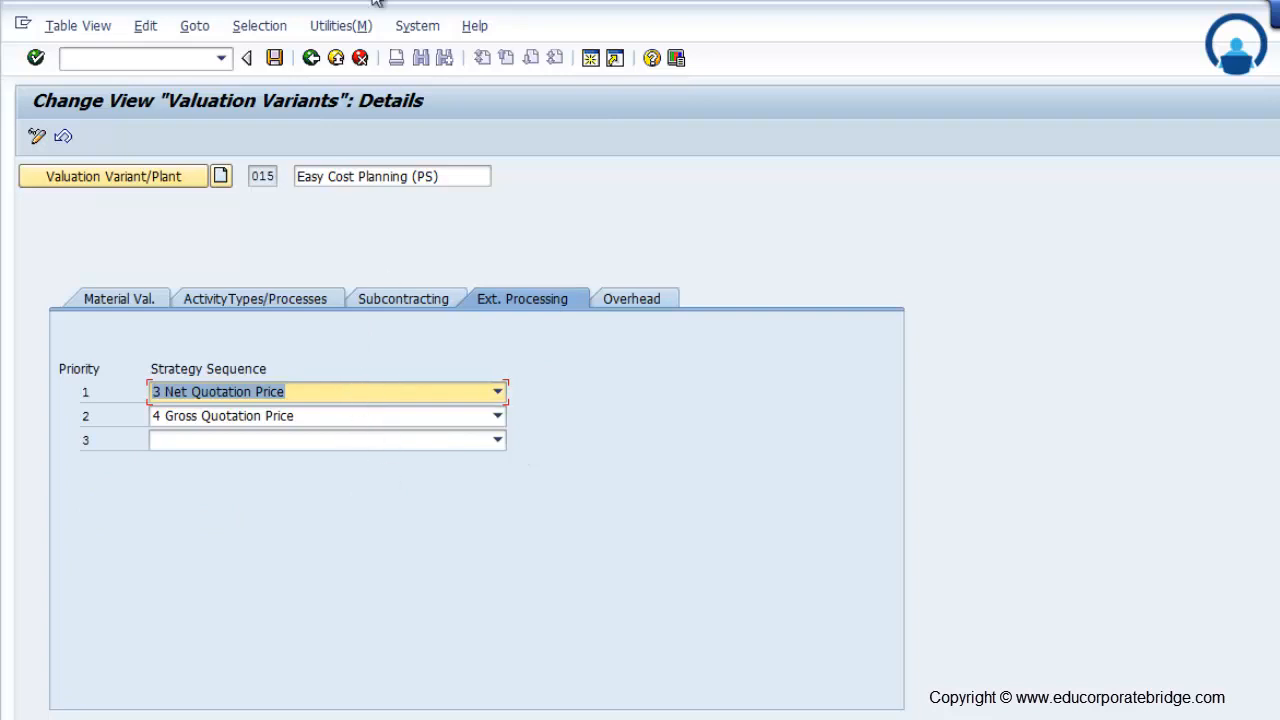
{"action": "left_click", "coordinate": [311, 58]}
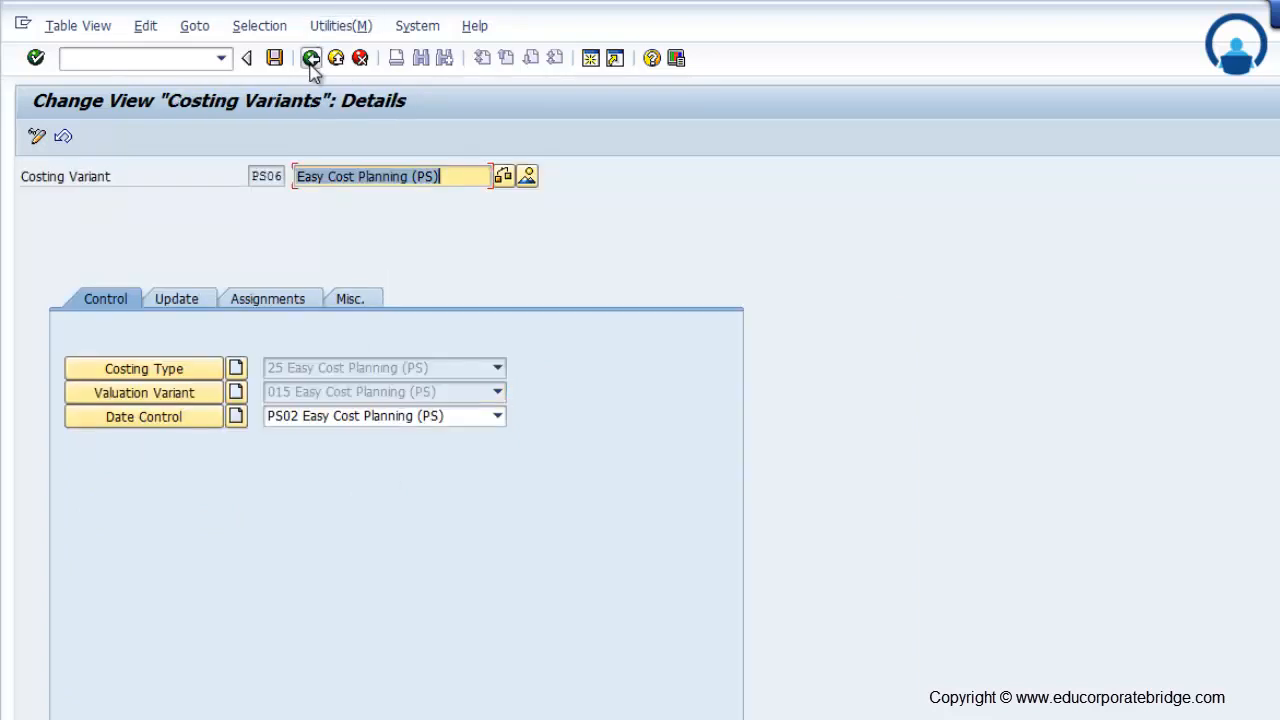
{"action": "left_click", "coordinate": [311, 58]}
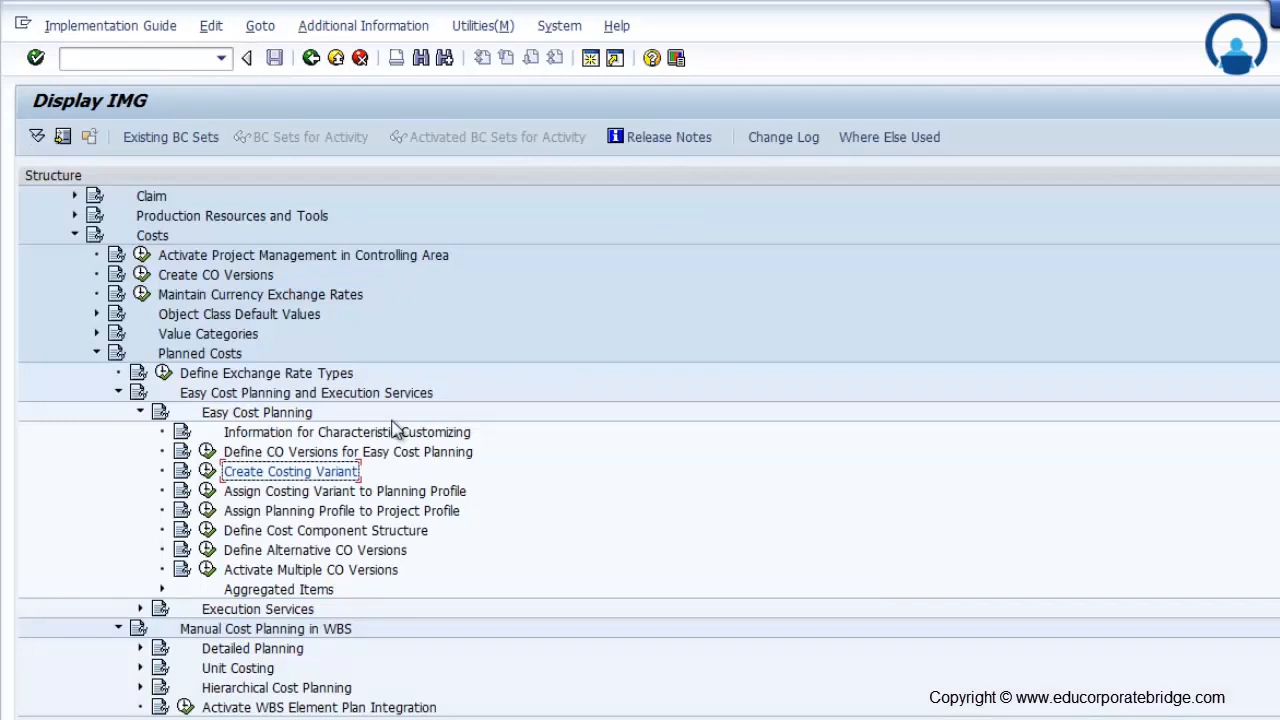
Open Assign Costing Variant to Planning Profile, check the costing variant assigned to profile 130000 and return to the implementation guide
{"action": "left_click", "coordinate": [207, 491]}
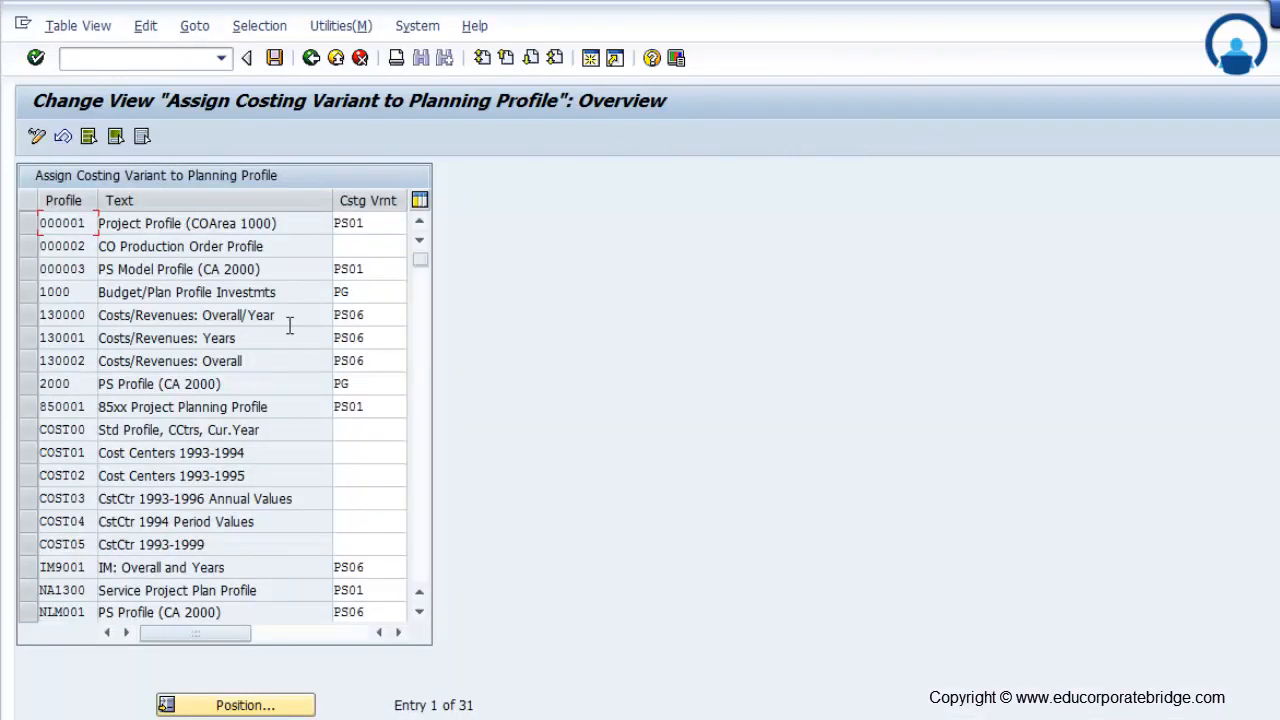
{"action": "left_click", "coordinate": [382, 315]}
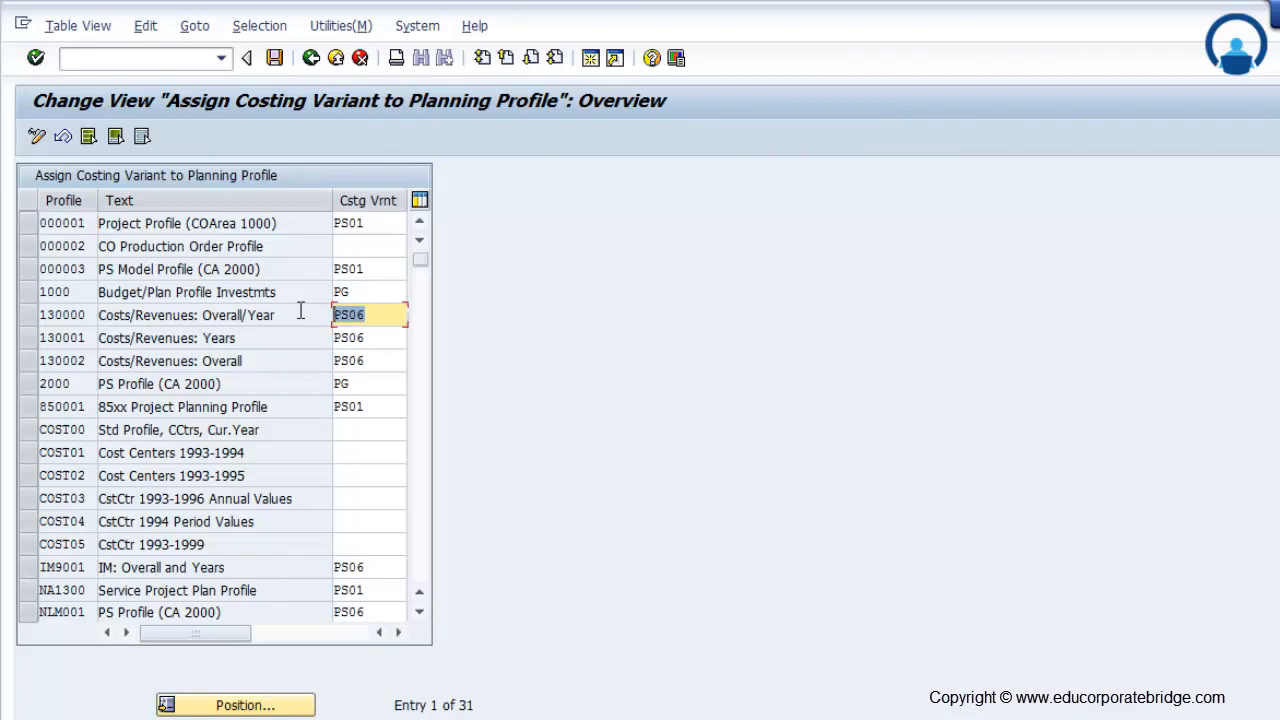
{"action": "left_click", "coordinate": [87, 315]}
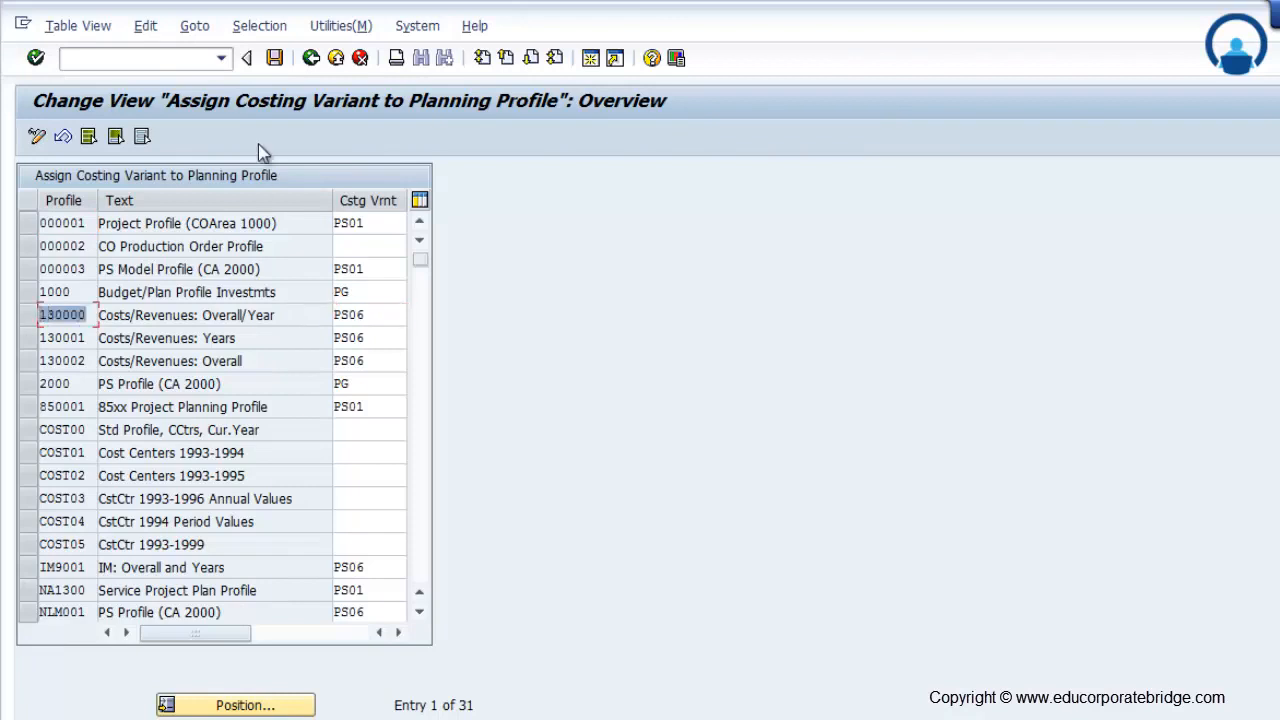
{"action": "left_click", "coordinate": [311, 57]}
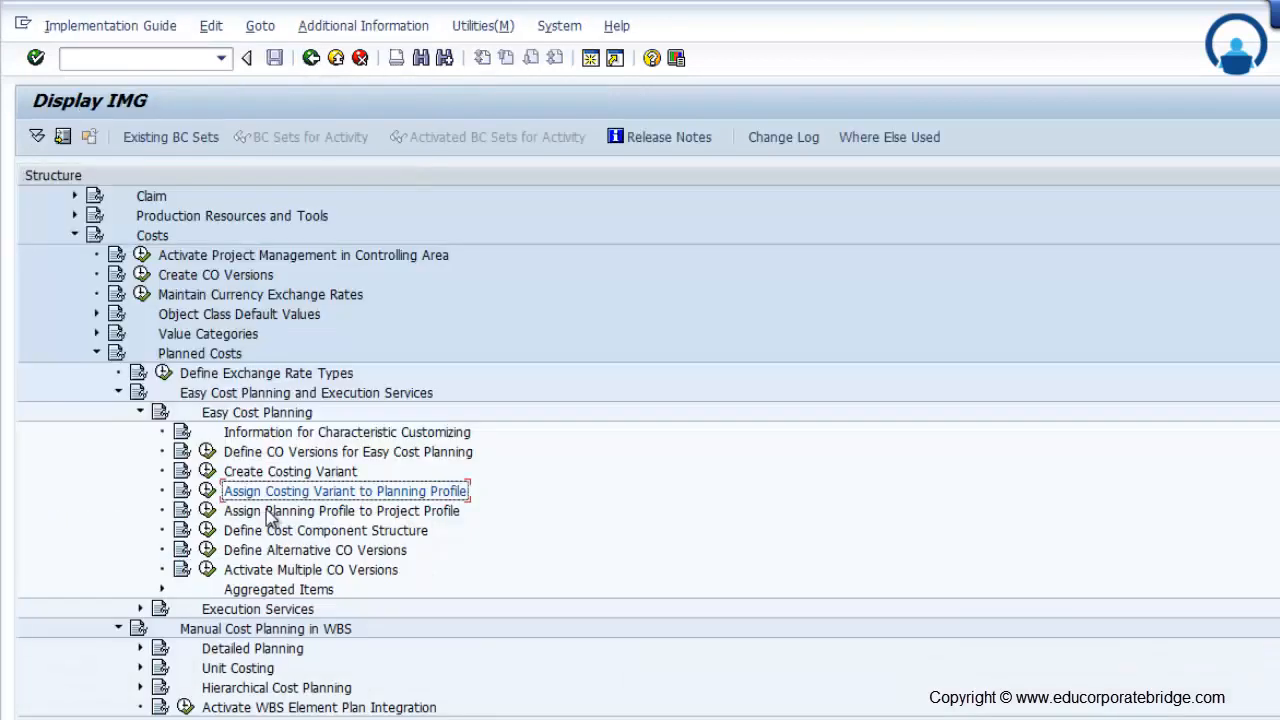
Open Assign Planning Profile to Project Profile, check the planning profile of Elevator model group 3 and return to the implementation guide
{"action": "left_click", "coordinate": [208, 512]}
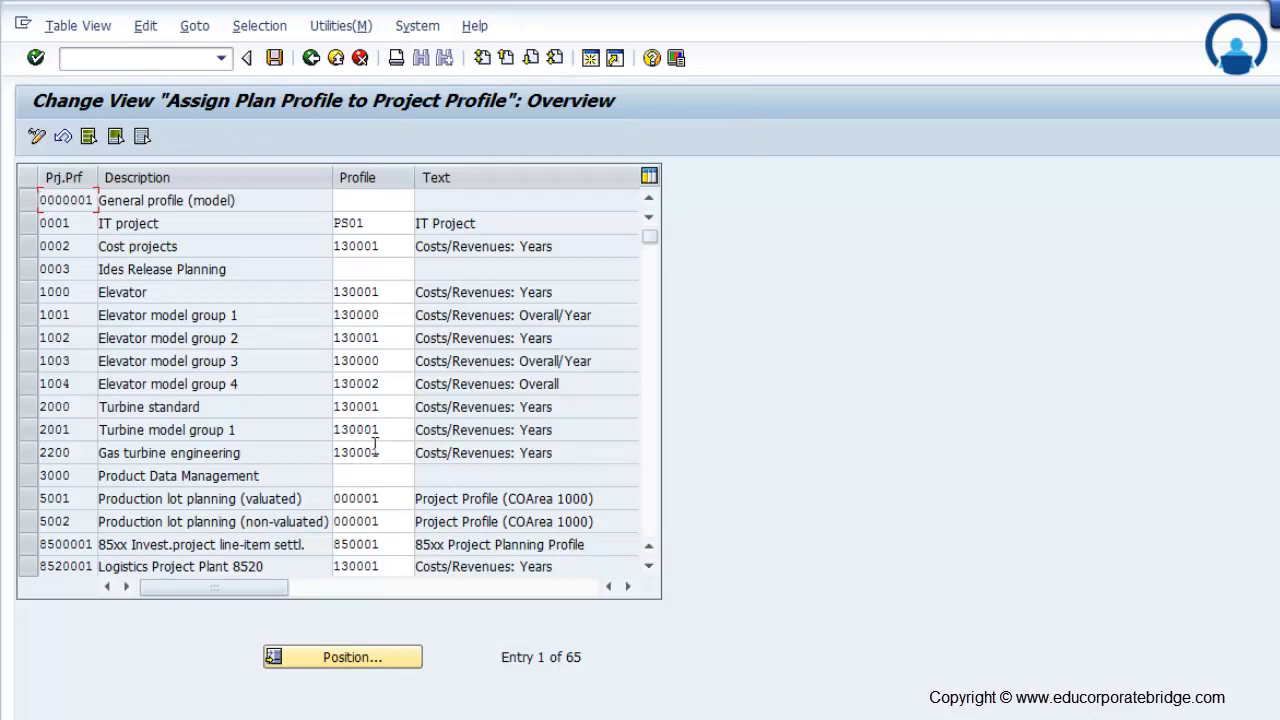
{"action": "double_click", "coordinate": [400, 361]}
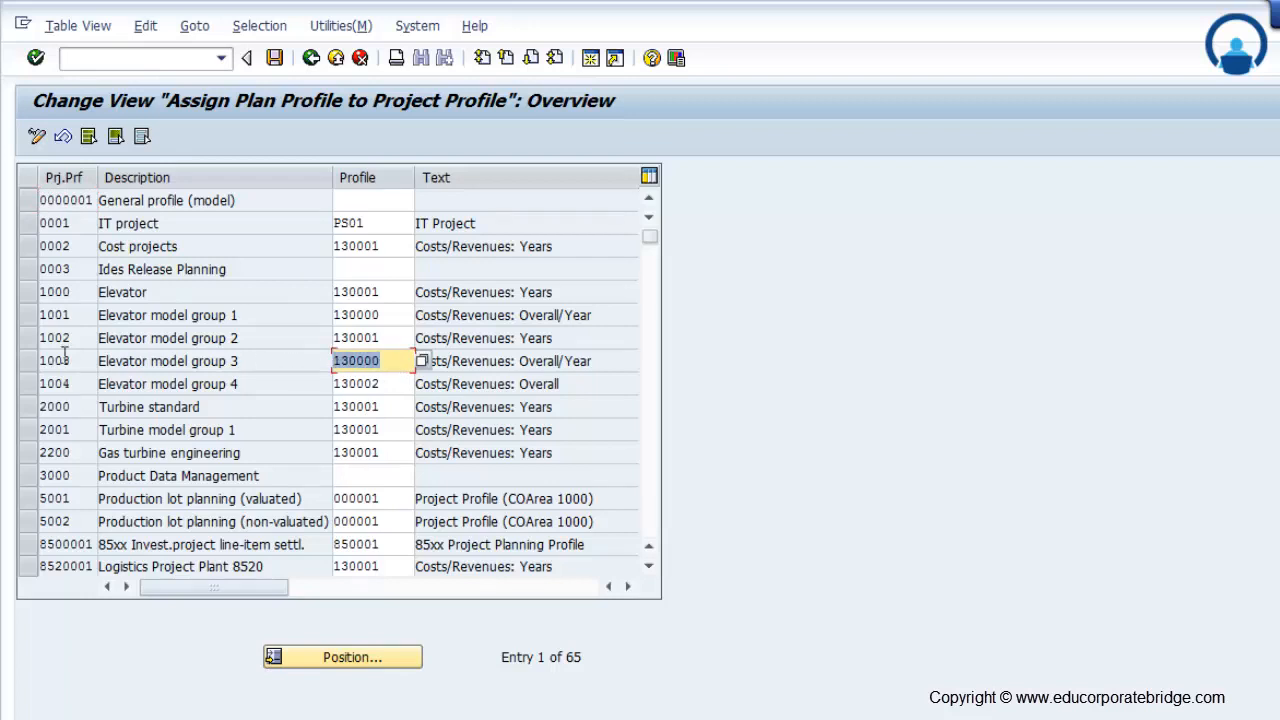
{"action": "left_click", "coordinate": [317, 60]}
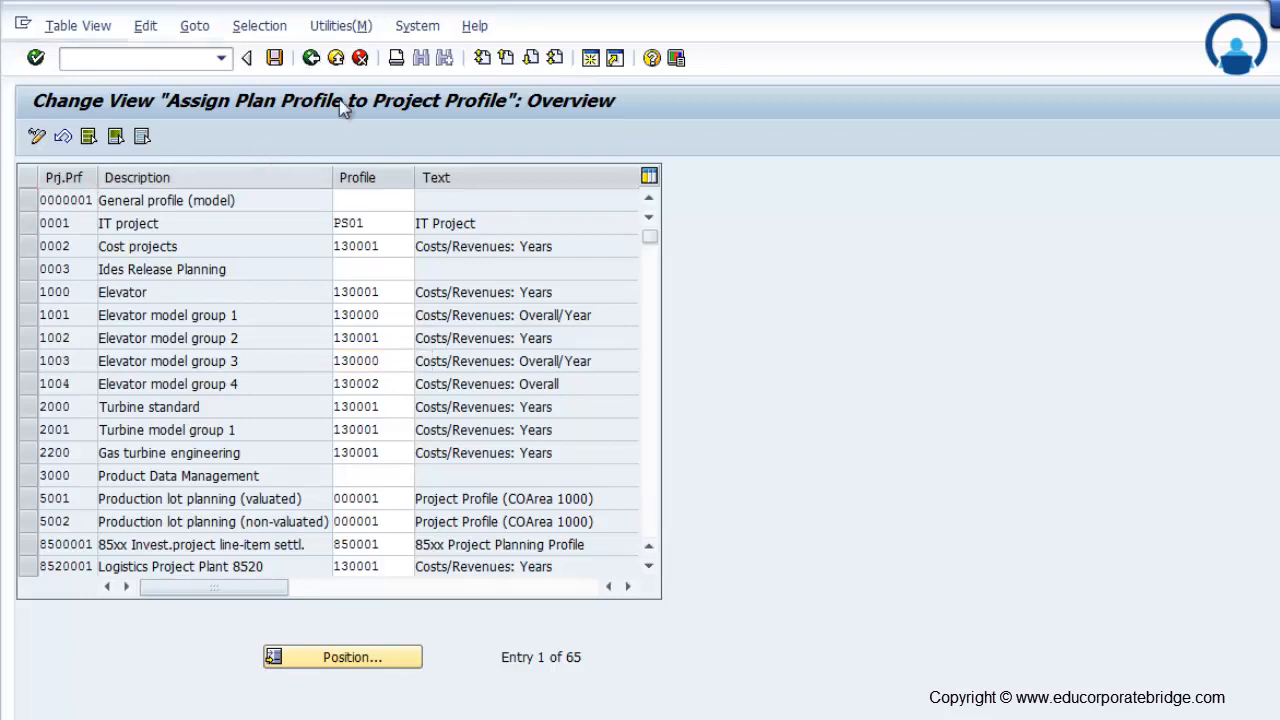
Collapse Easy Cost Planning, look through Detailed Planning and Unit Costing under Manual Cost Planning in WBS, and expand Hierarchical Cost Planning
{"action": "scroll", "coordinate": [498, 276], "scroll_direction": "down", "scroll_amount": 3}
{"action": "left_click", "coordinate": [141, 255]}
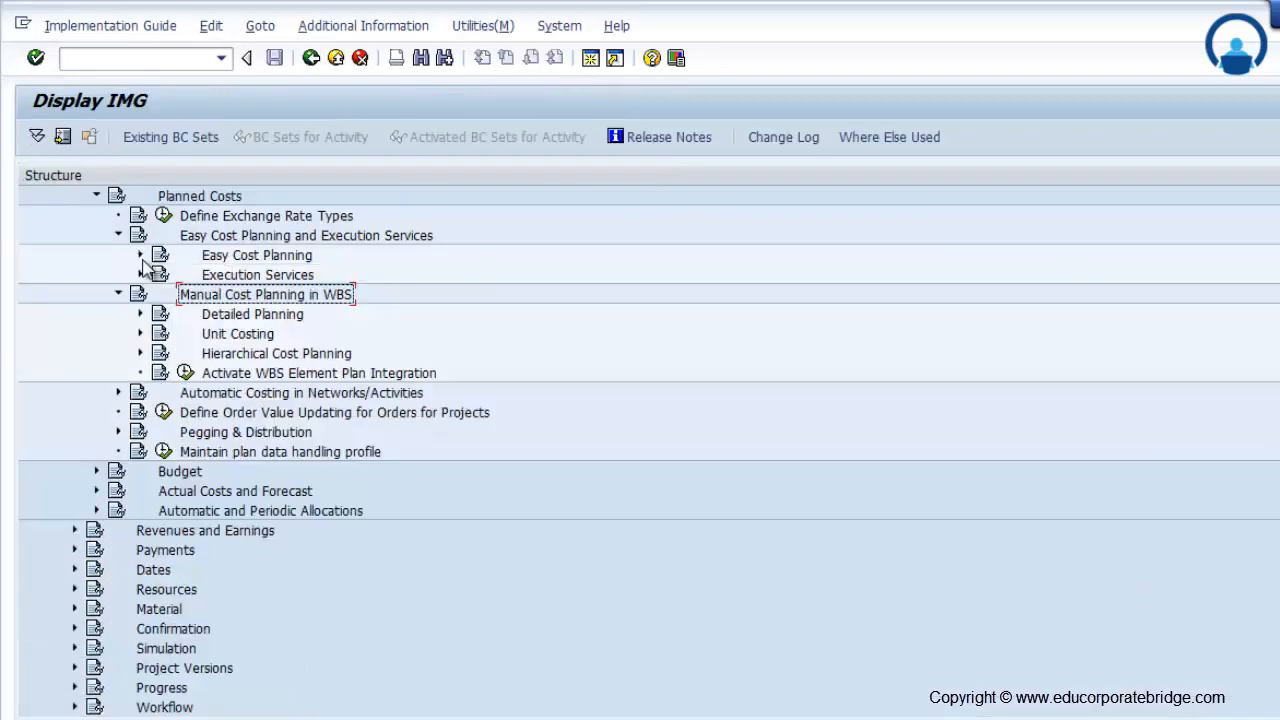
{"action": "left_click", "coordinate": [141, 315]}
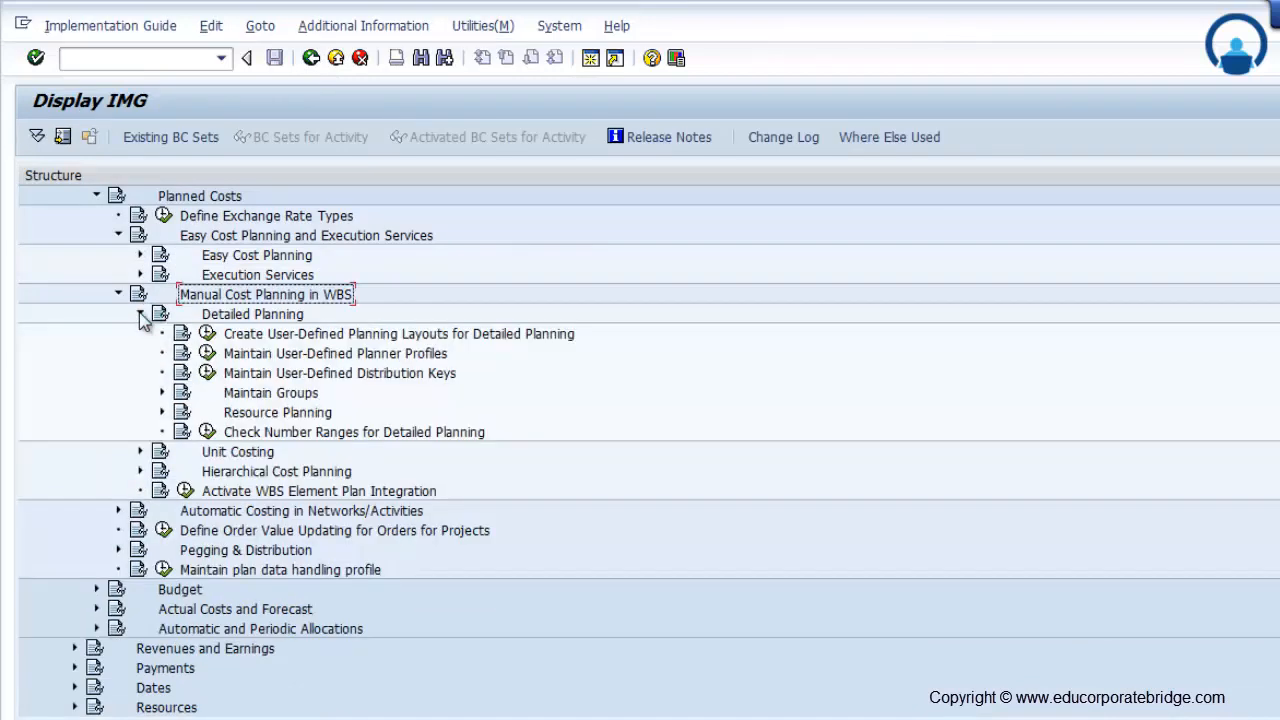
{"action": "left_click", "coordinate": [141, 315]}
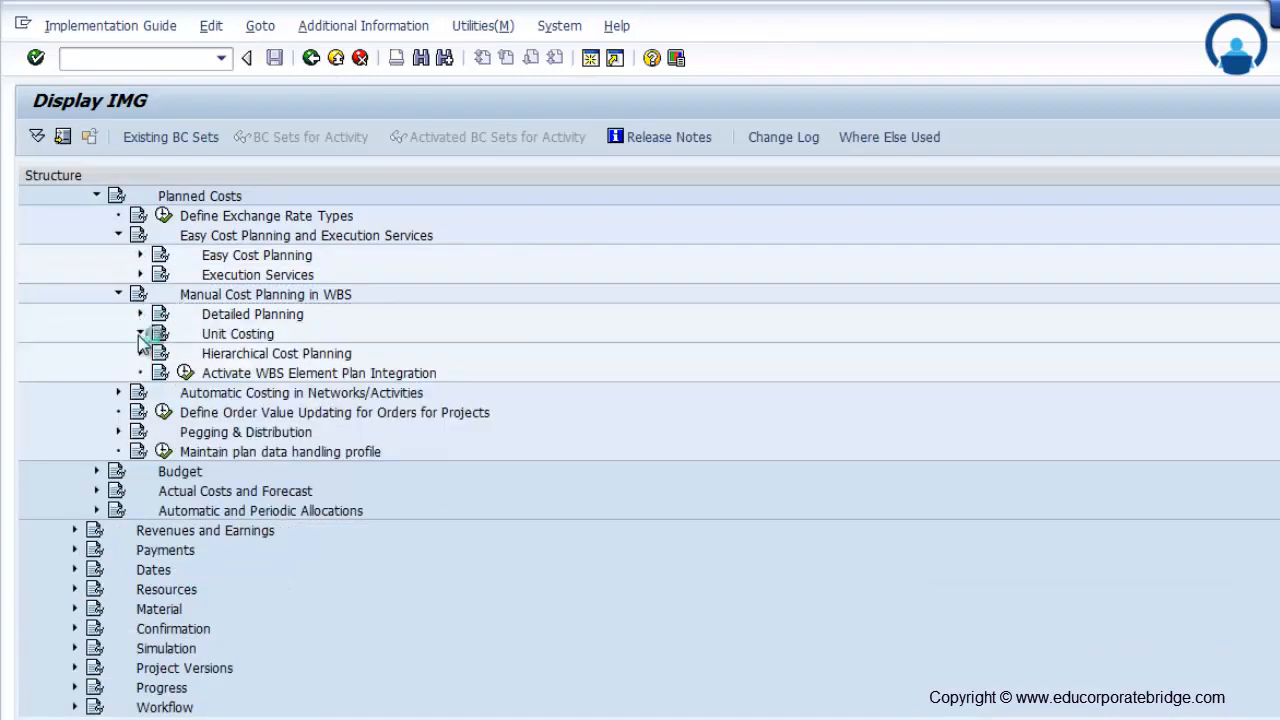
{"action": "left_click", "coordinate": [141, 334]}
{"action": "left_click", "coordinate": [141, 334]}
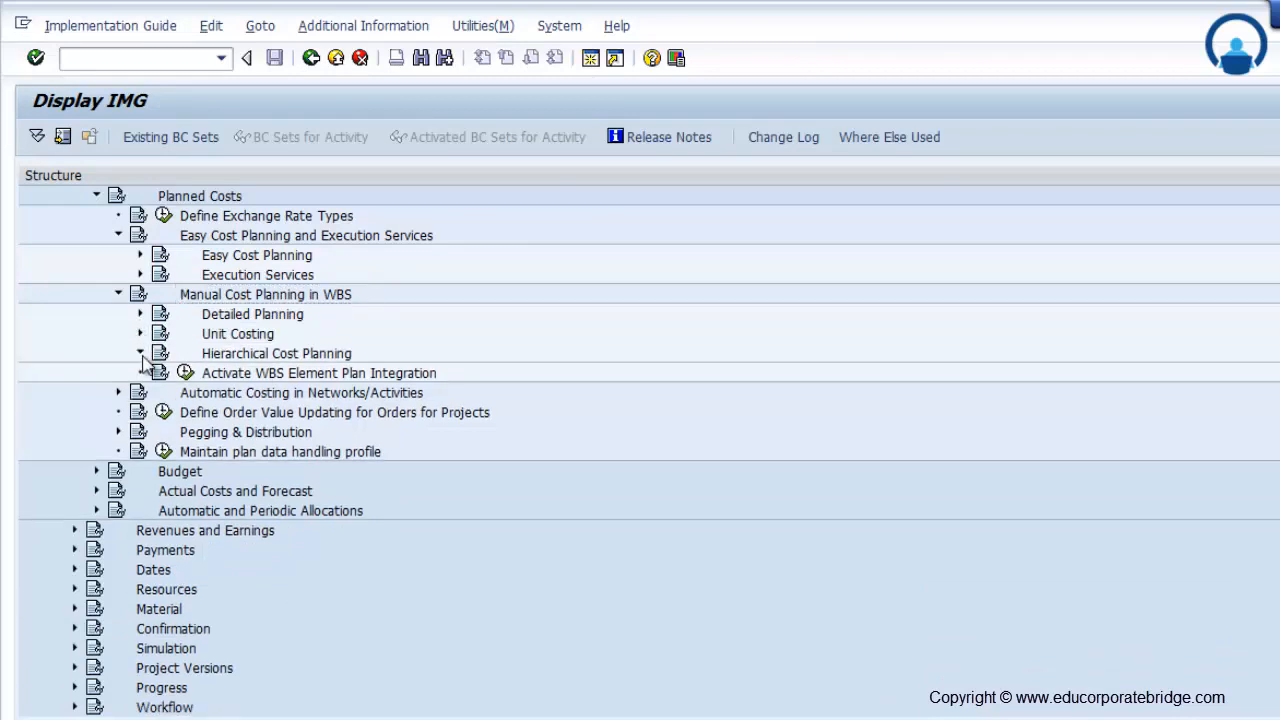
{"action": "left_click", "coordinate": [141, 353]}
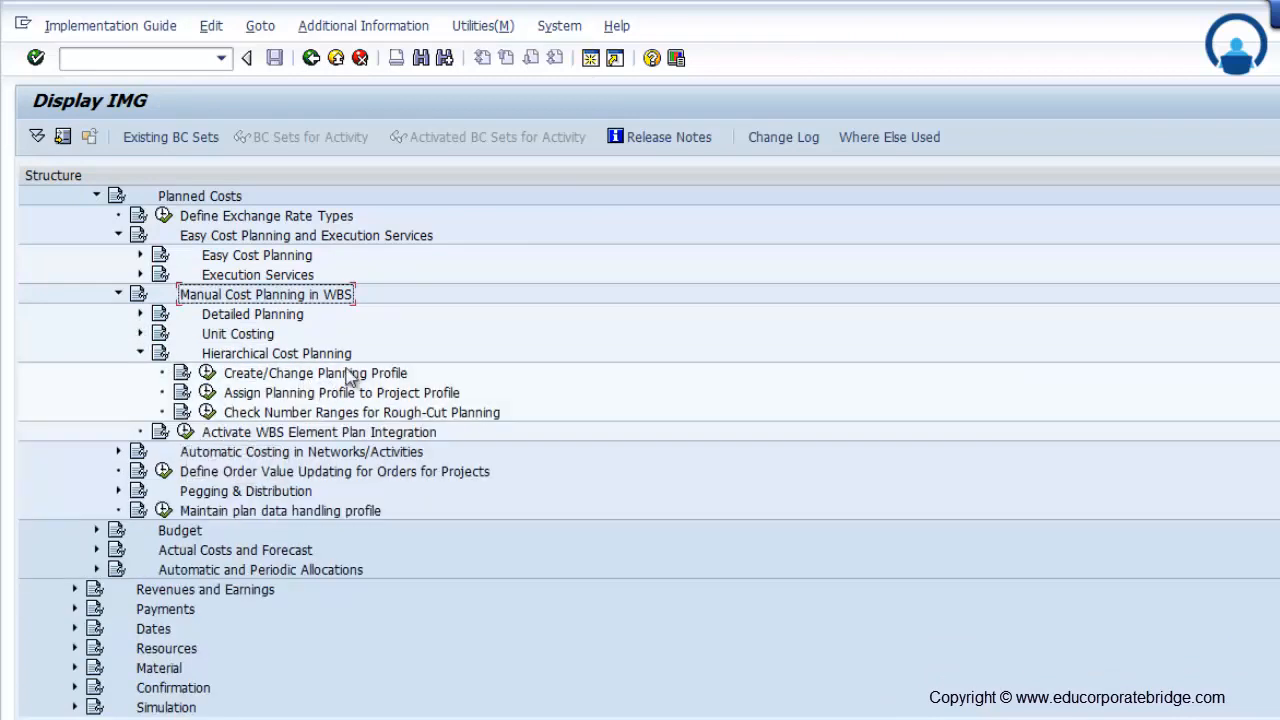
Open Create/Change Planning Profile and display the details of profile 1000, Budget/Plan Profile Investmts
{"action": "left_click", "coordinate": [207, 373]}
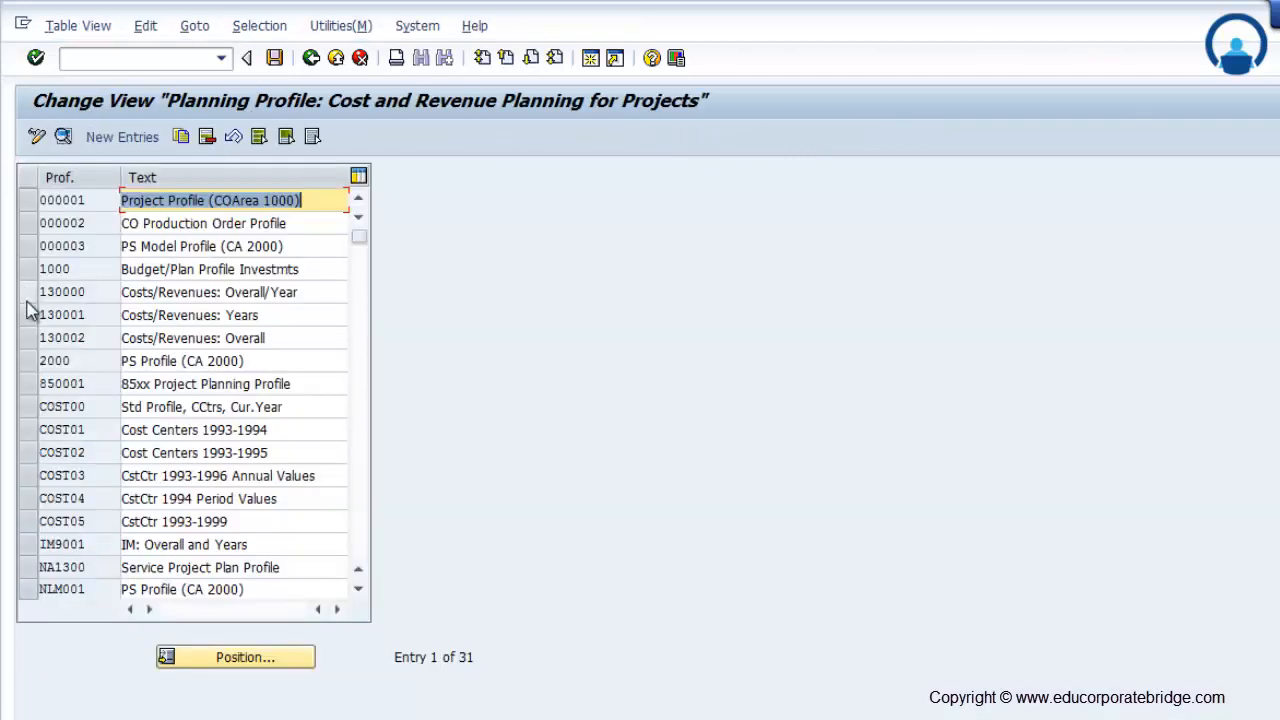
{"action": "left_click", "coordinate": [40, 270]}
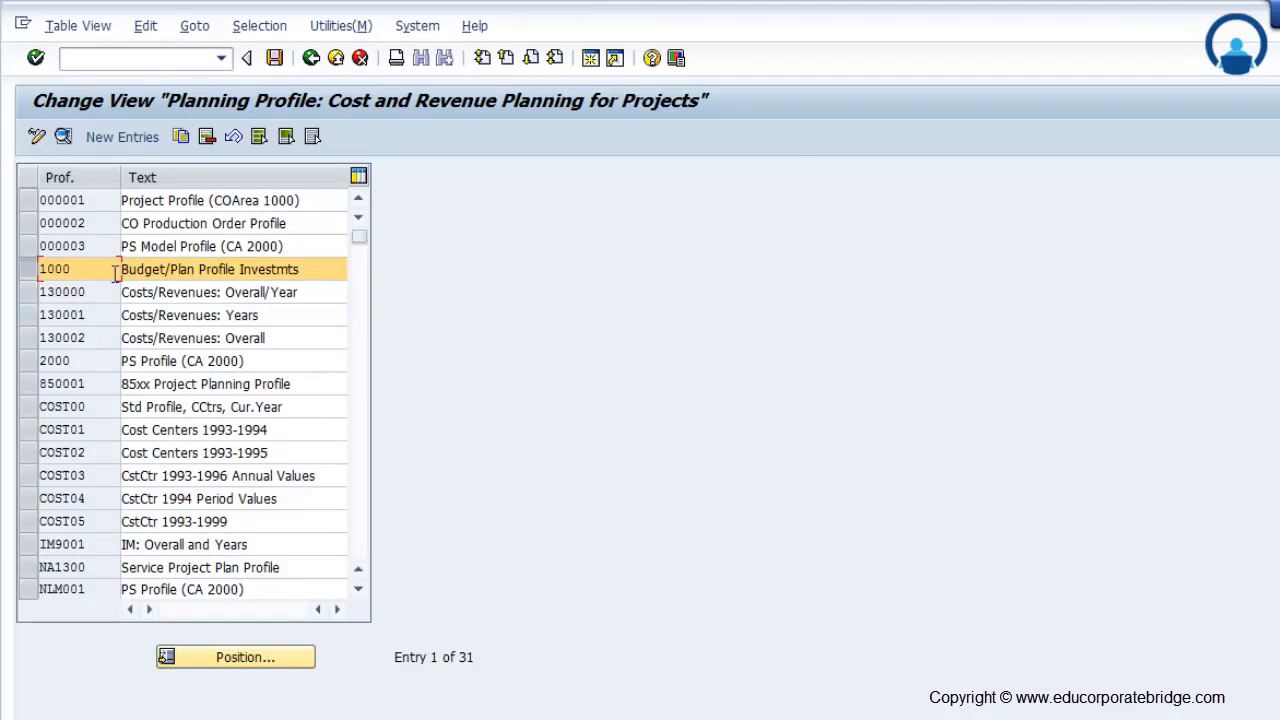
{"action": "left_click", "coordinate": [62, 136]}
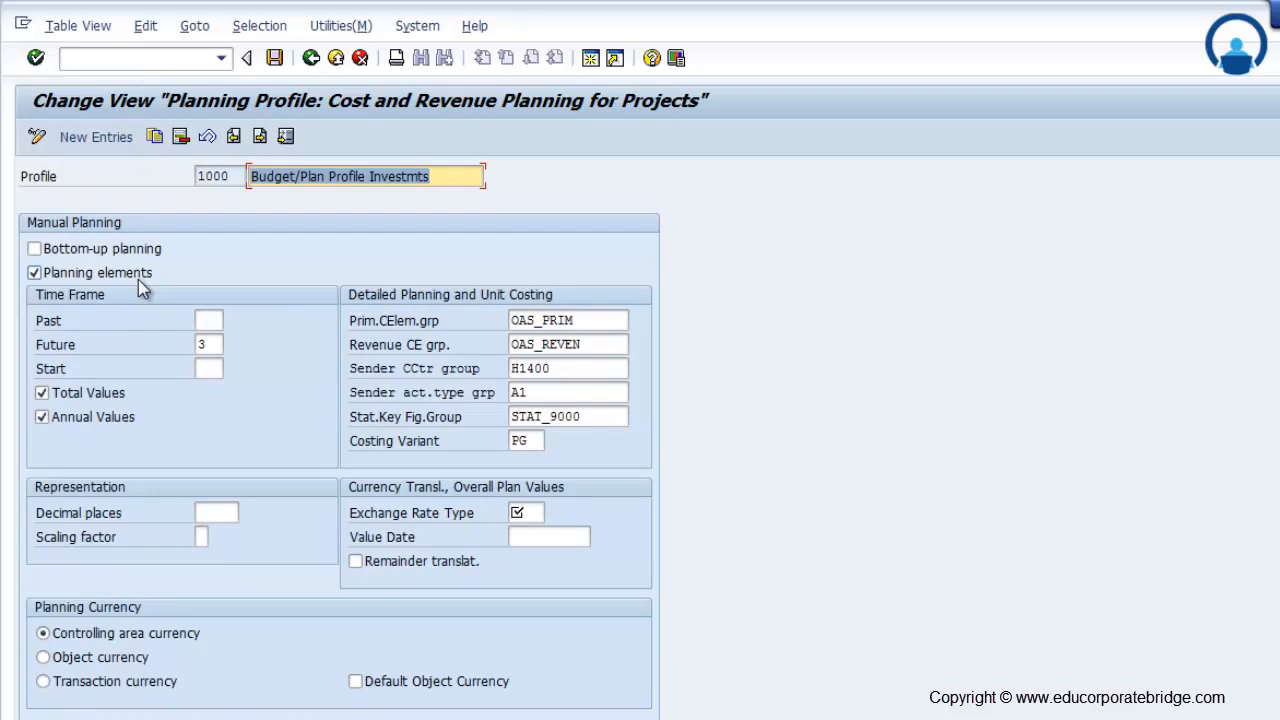
Set the time frame of planning profile 1000 to 2 for Past and 5 for Future
{"action": "left_click", "coordinate": [208, 321]}
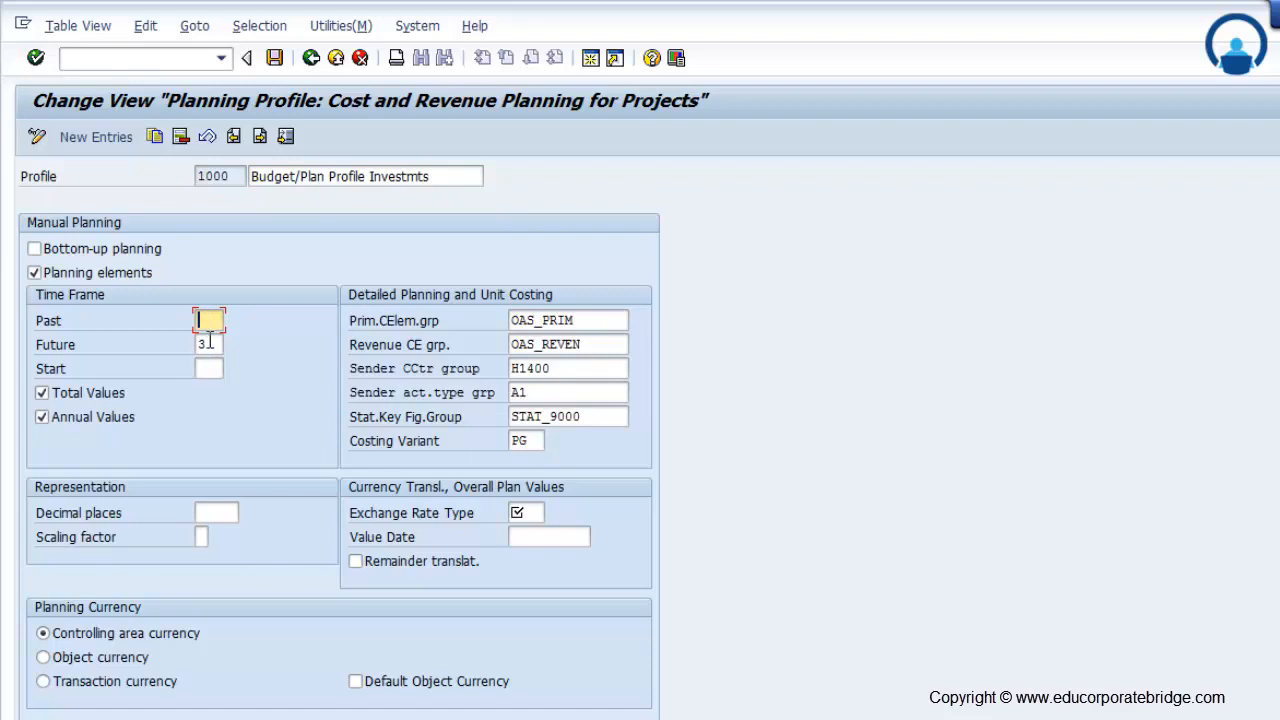
{"action": "type", "text": "3"}
{"action": "key", "text": "Tab"}
{"action": "left_click", "coordinate": [203, 320]}
{"action": "key", "text": "Tab"}
{"action": "type", "text": "5"}
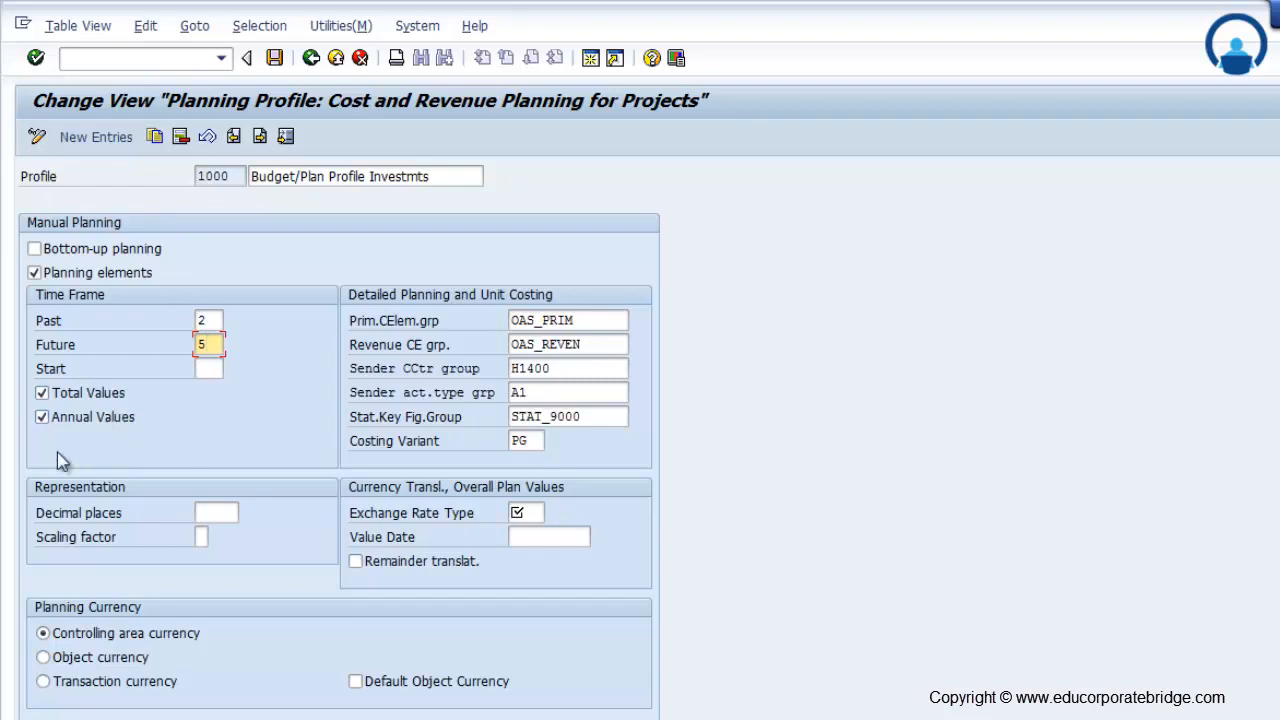
Review the primary and revenue cost element groups, and choose P as the exchange rate type from the value list
{"action": "left_click_drag", "start_coordinate": [590, 320], "coordinate": [461, 320]}
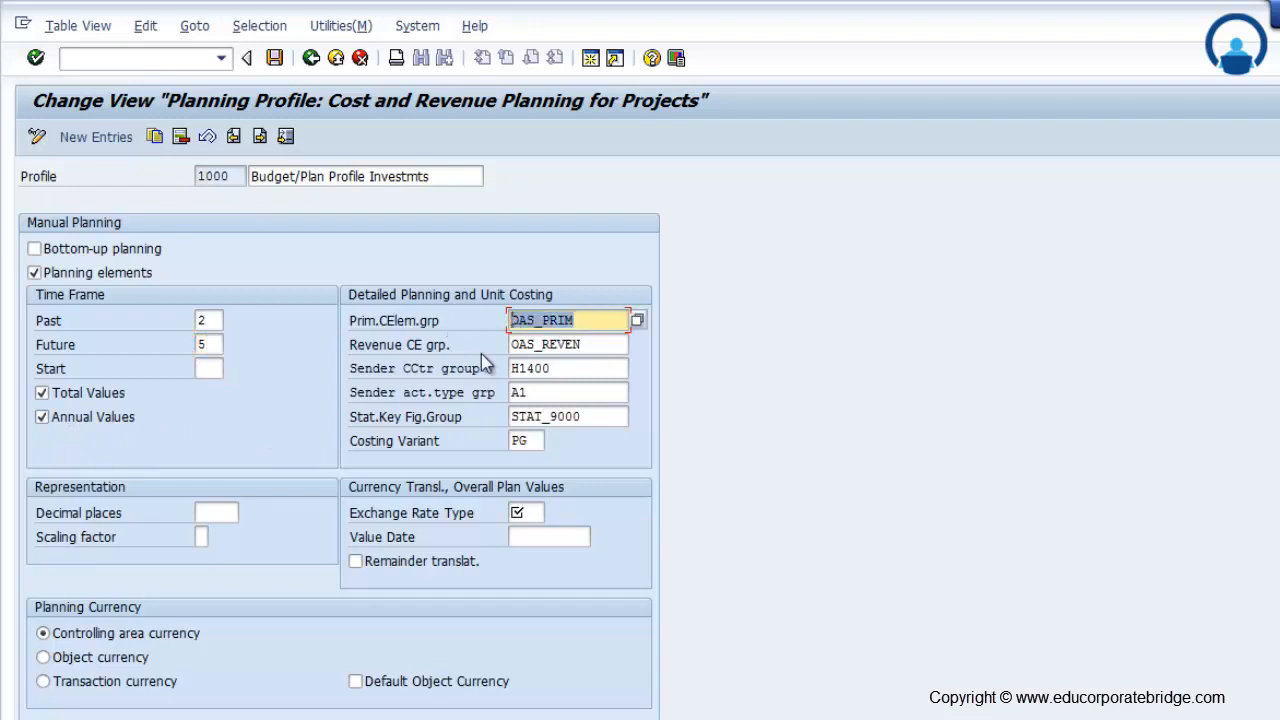
{"action": "left_click_drag", "start_coordinate": [600, 344], "coordinate": [508, 344]}
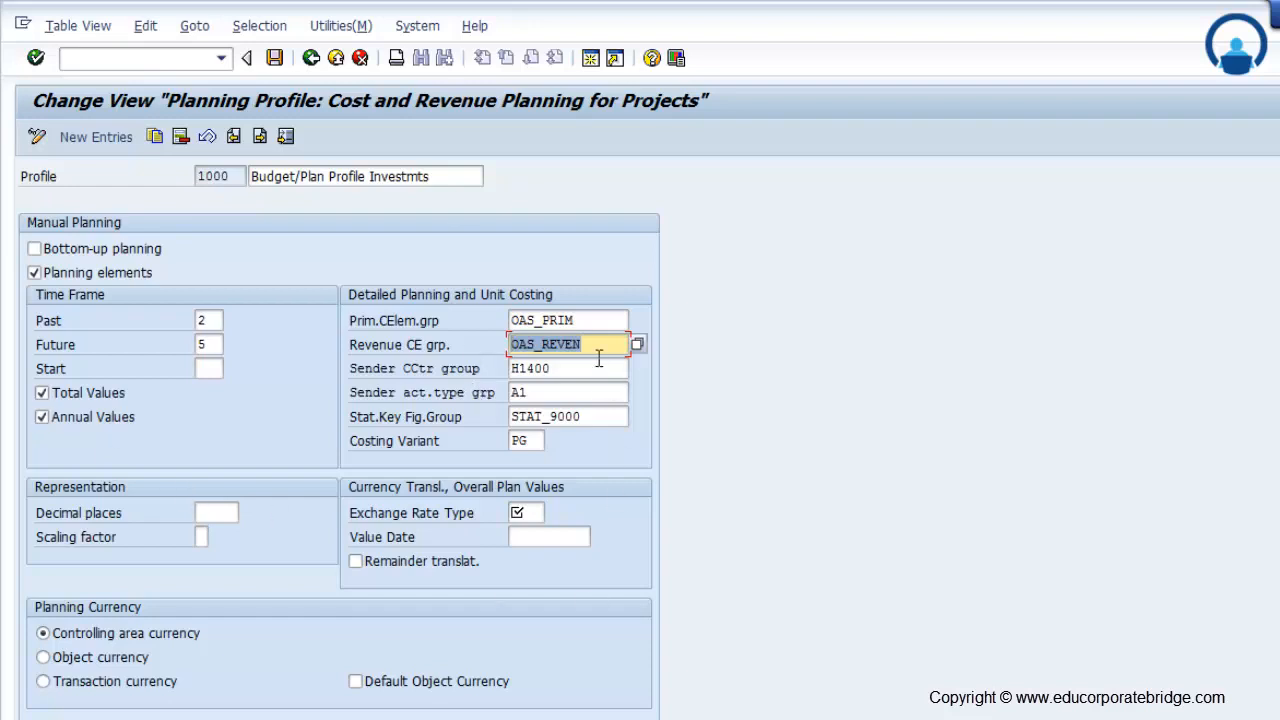
{"action": "left_click", "coordinate": [528, 514]}
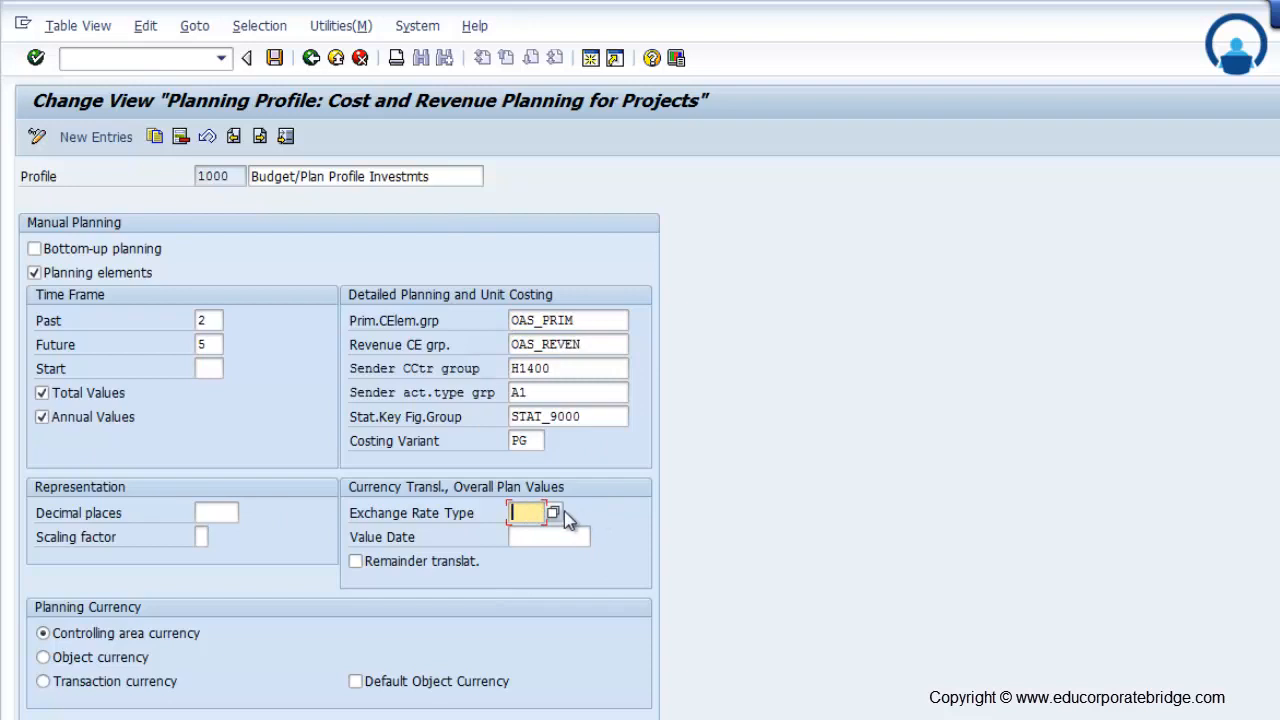
{"action": "left_click", "coordinate": [558, 516]}
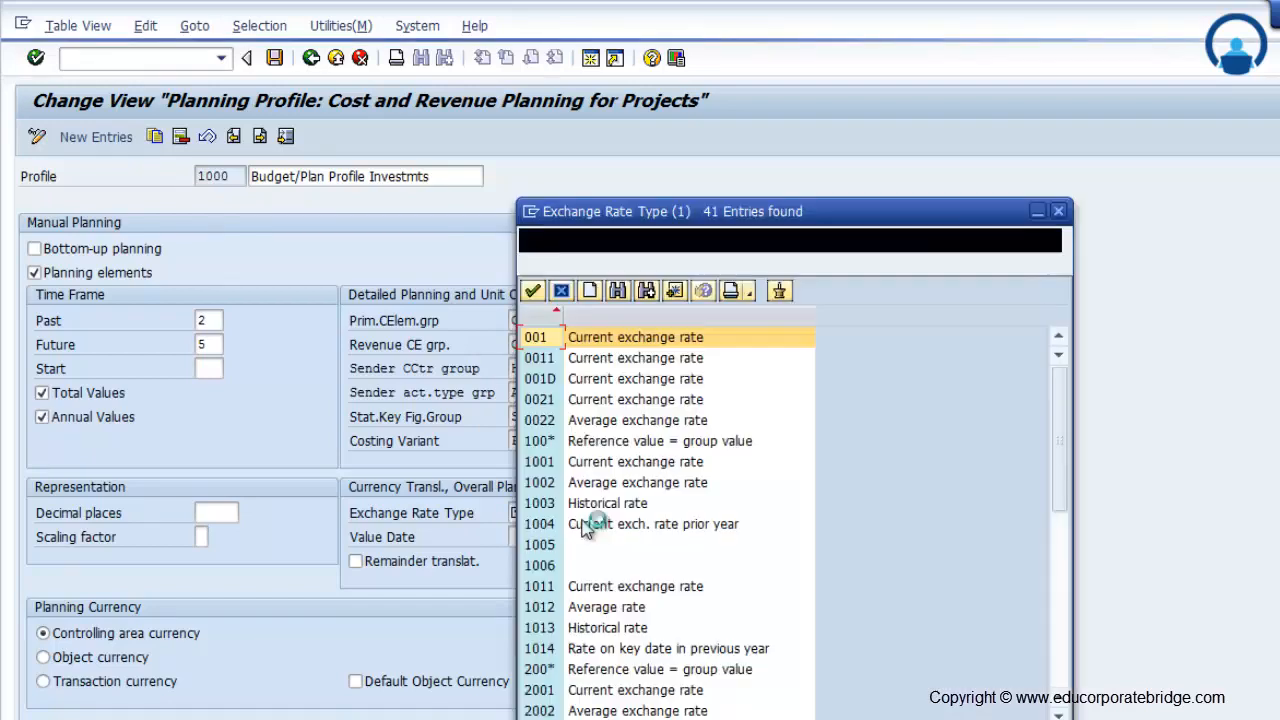
{"action": "scroll", "coordinate": [675, 578], "scroll_direction": "down", "scroll_amount": 3}
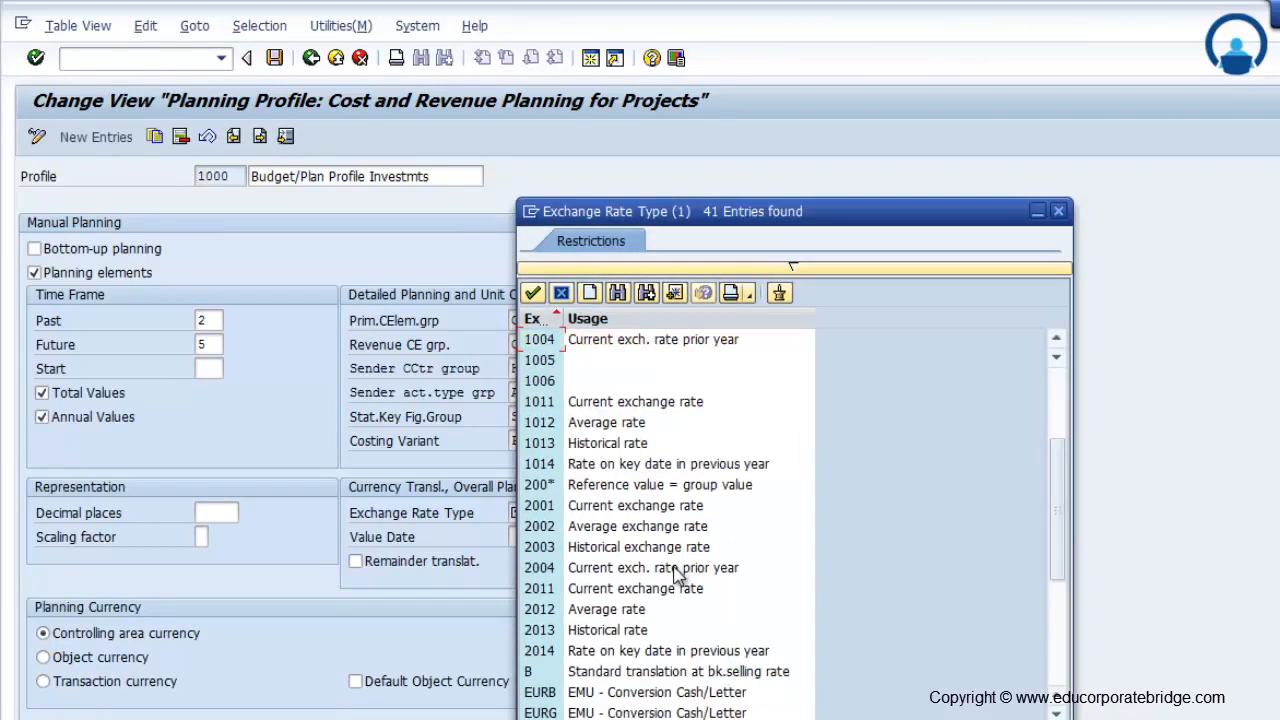
{"action": "scroll", "coordinate": [675, 578], "scroll_direction": "down", "scroll_amount": 4}
{"action": "scroll", "coordinate": [675, 578], "scroll_direction": "down", "scroll_amount": 1}
{"action": "left_click", "coordinate": [671, 710]}
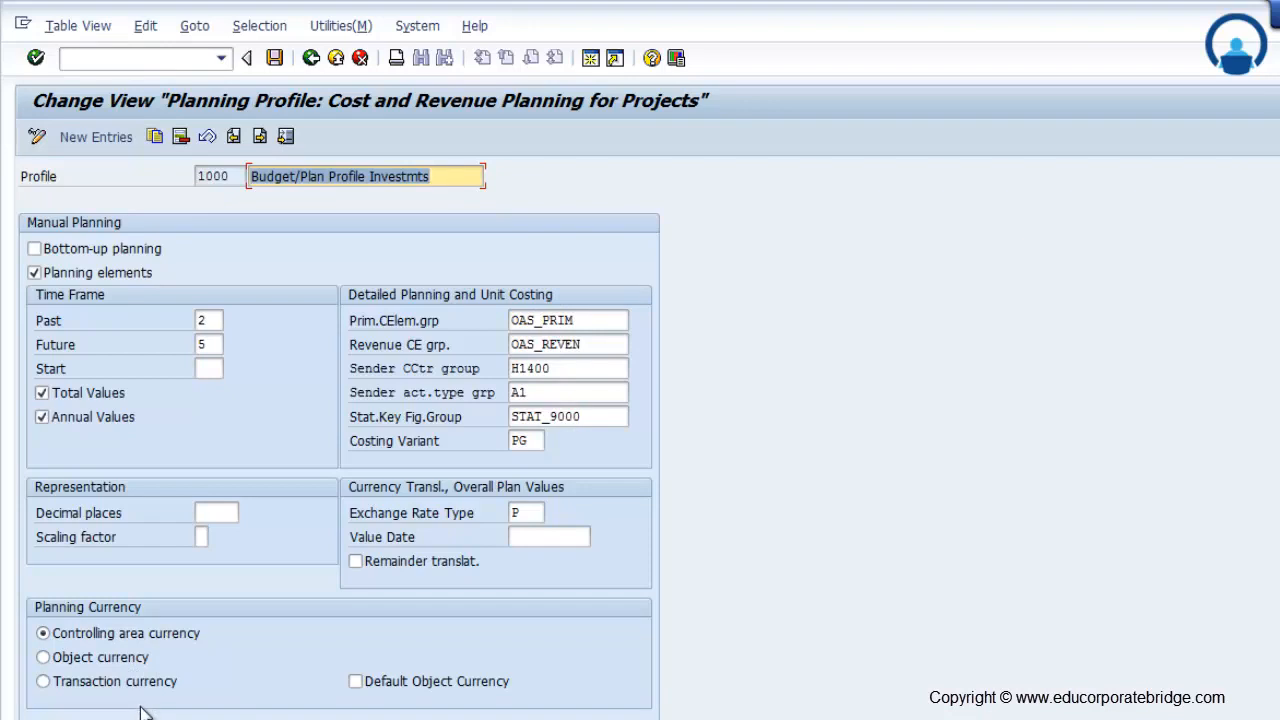
Set the decimal places to 2 and the value date to 01.04.2014, and save planning profile 1000
{"action": "left_click", "coordinate": [215, 512]}
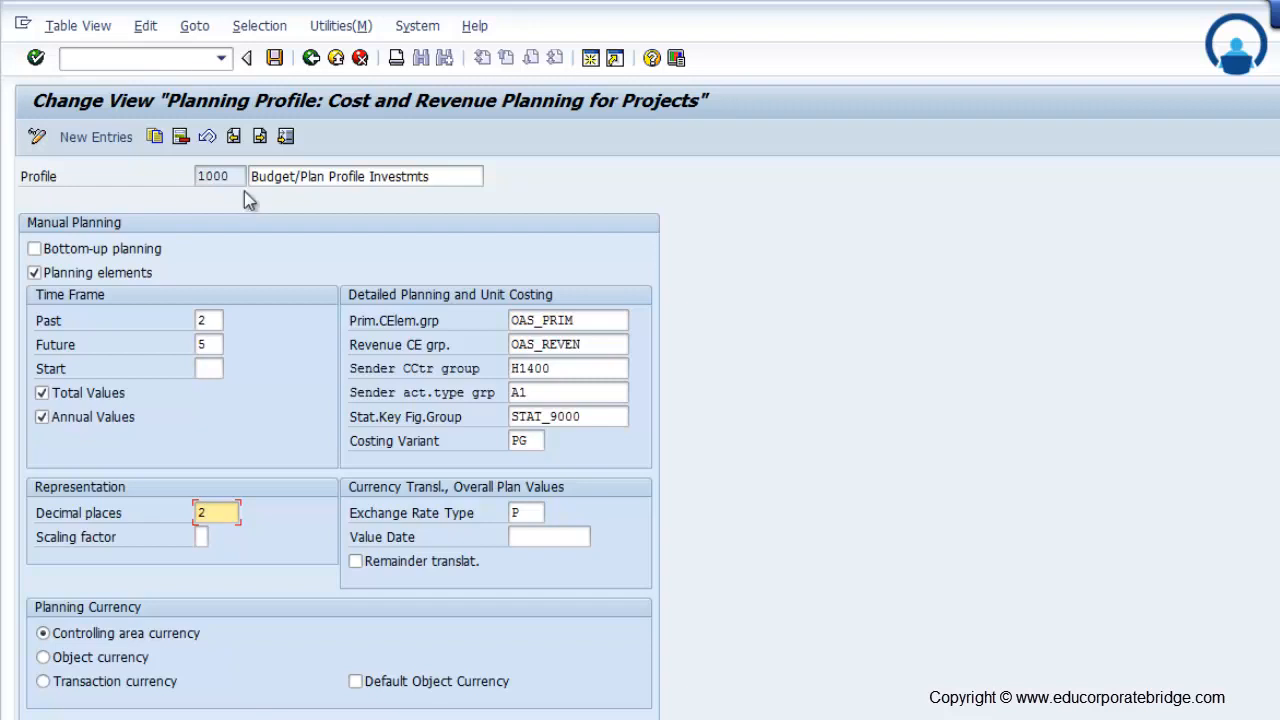
{"action": "left_click", "coordinate": [567, 536]}
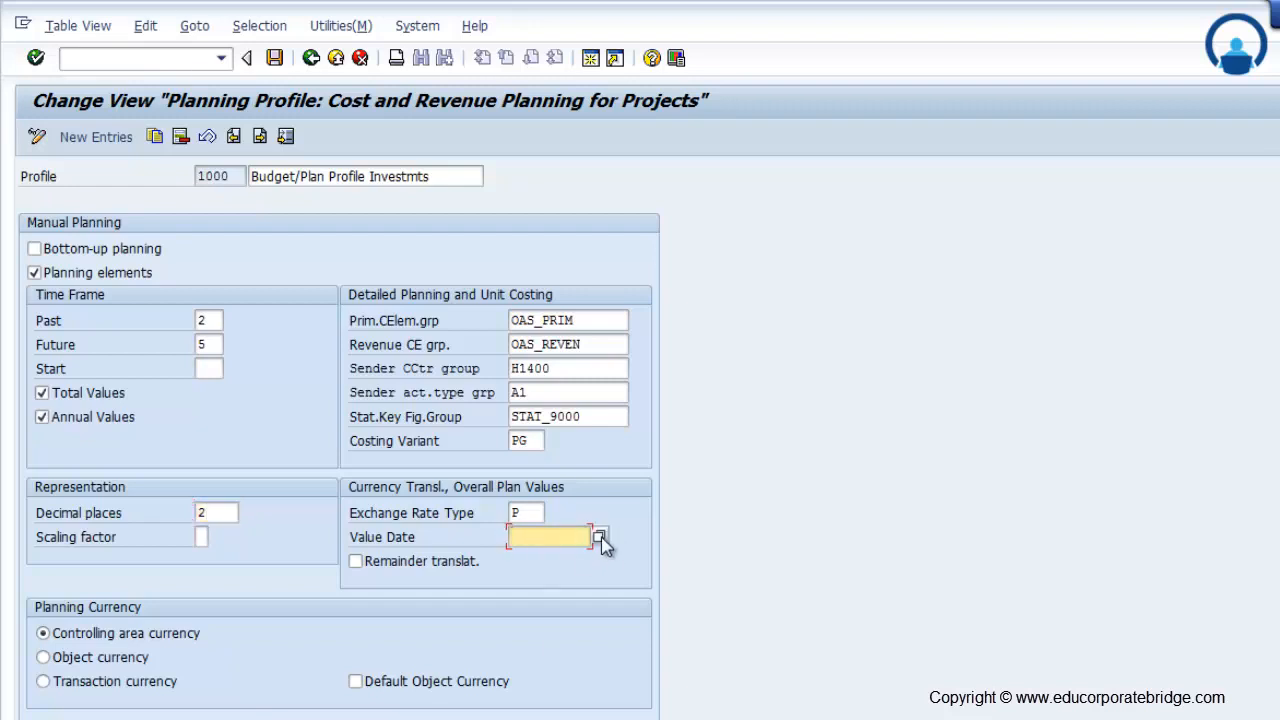
{"action": "type", "text": "01.04.2014"}
{"action": "key", "text": "Return"}
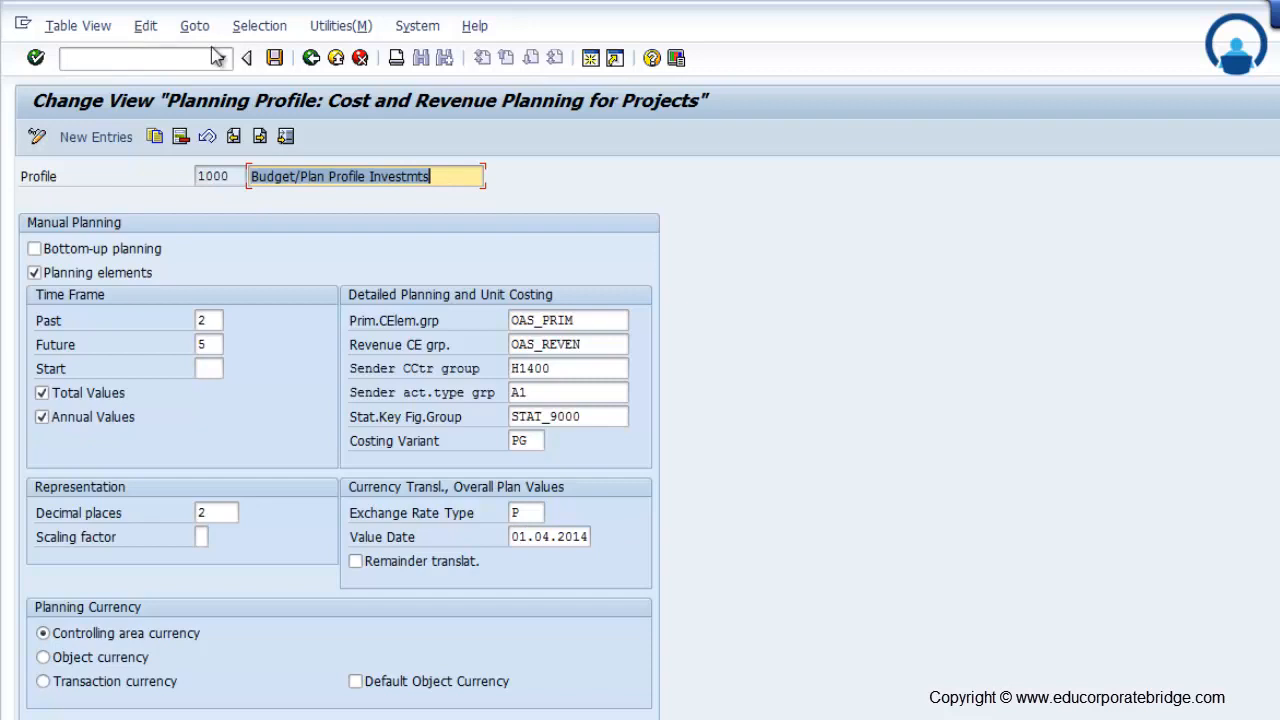
{"action": "left_click", "coordinate": [268, 59]}
{"action": "left_click", "coordinate": [323, 370]}
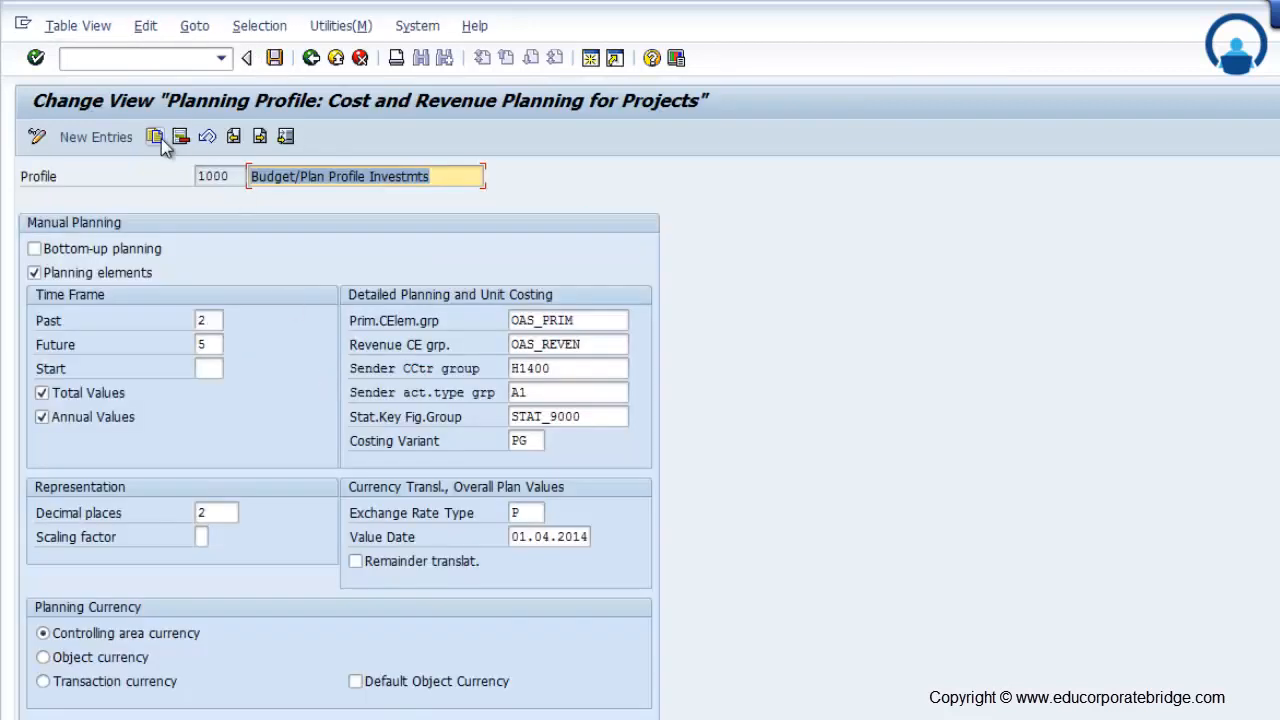
{"action": "left_click", "coordinate": [316, 59]}
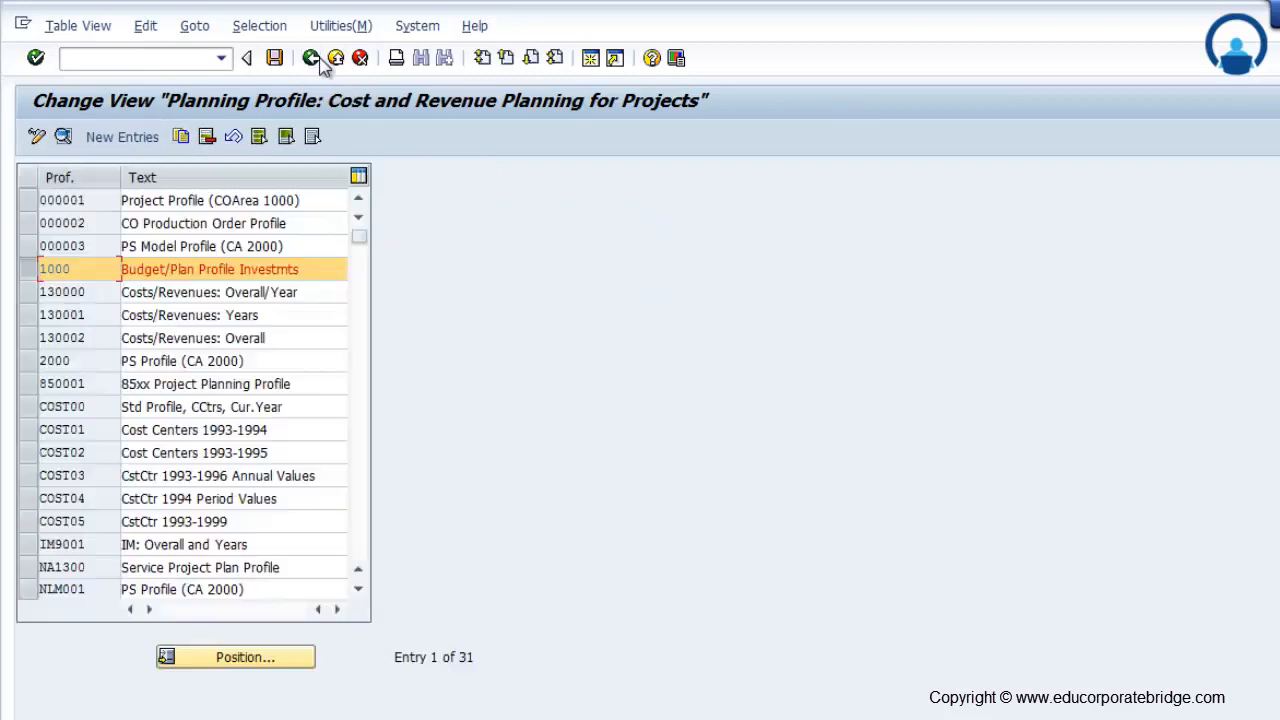
Copy planning profile 1000 to a new profile ZPS001 named "PSN Plammimg Profile", and save it
{"action": "left_click", "coordinate": [40, 269]}
{"action": "left_click", "coordinate": [27, 269]}
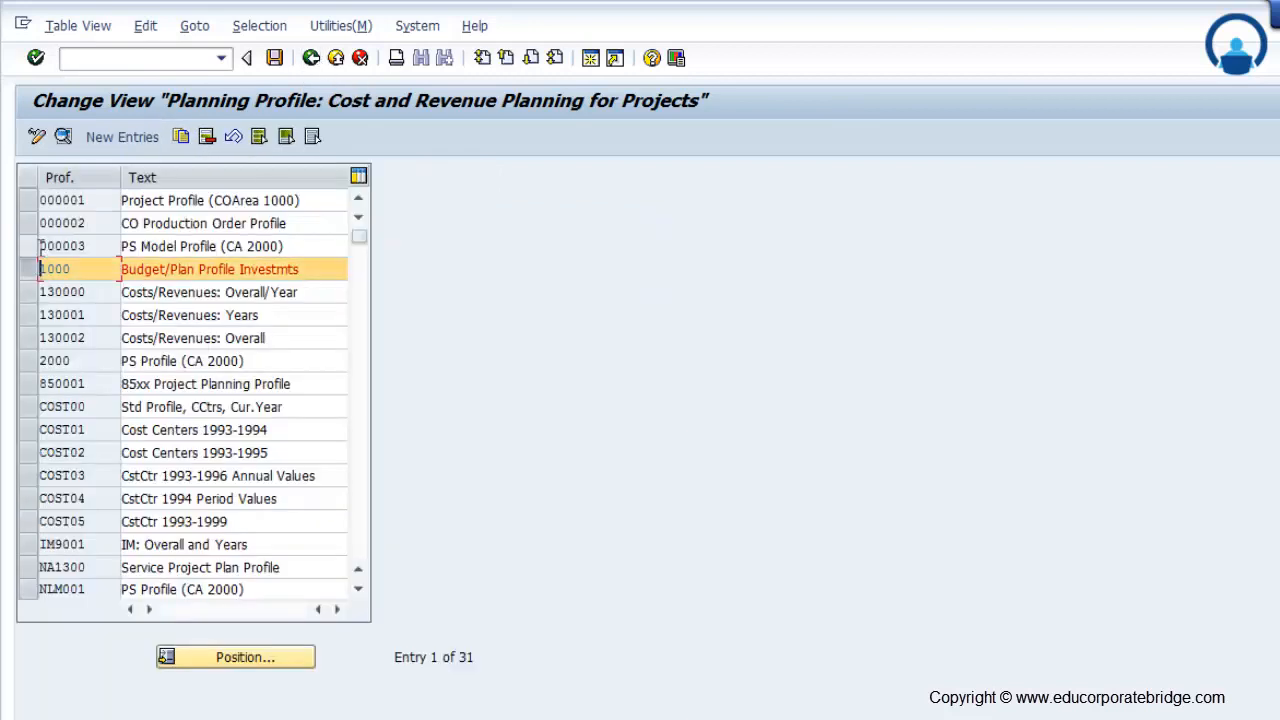
{"action": "left_click", "coordinate": [180, 136]}
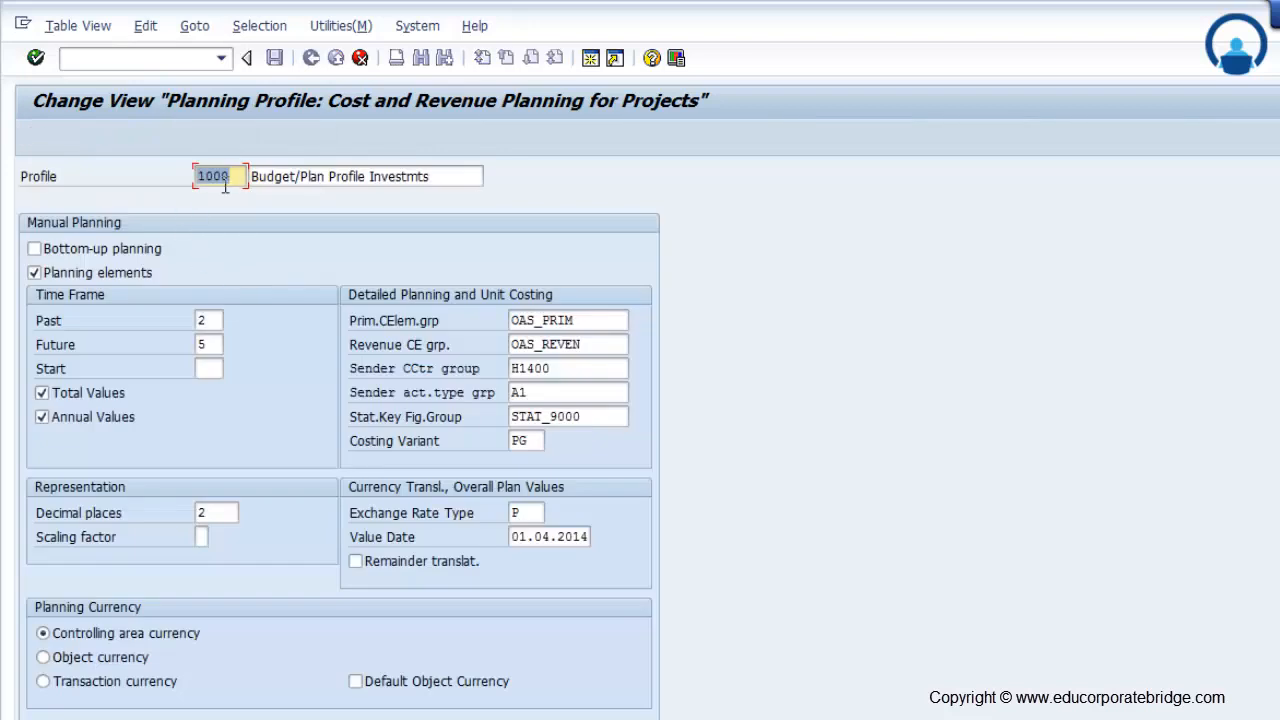
{"action": "type", "text": "ZPS001"}
{"action": "key", "text": "Tab"}
{"action": "type", "text": "PSN Plammmimg Pr"}
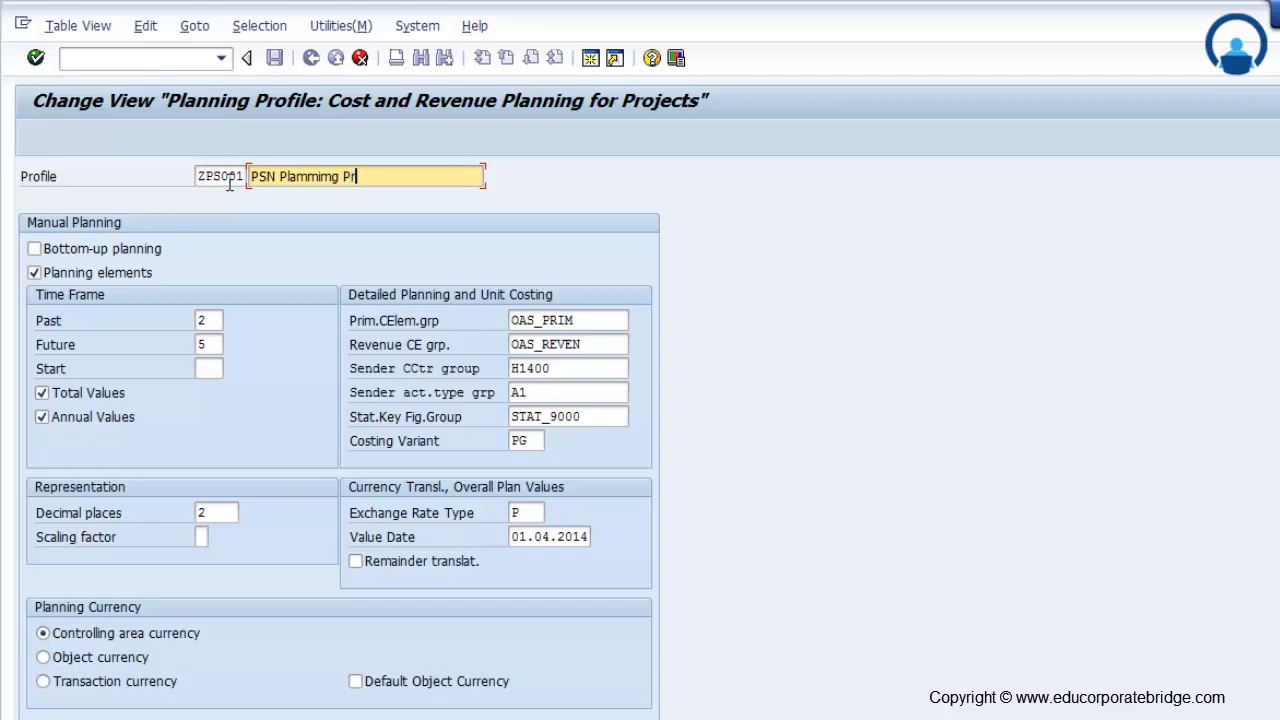
{"action": "type", "text": "ofile"}
{"action": "key", "text": "F3"}
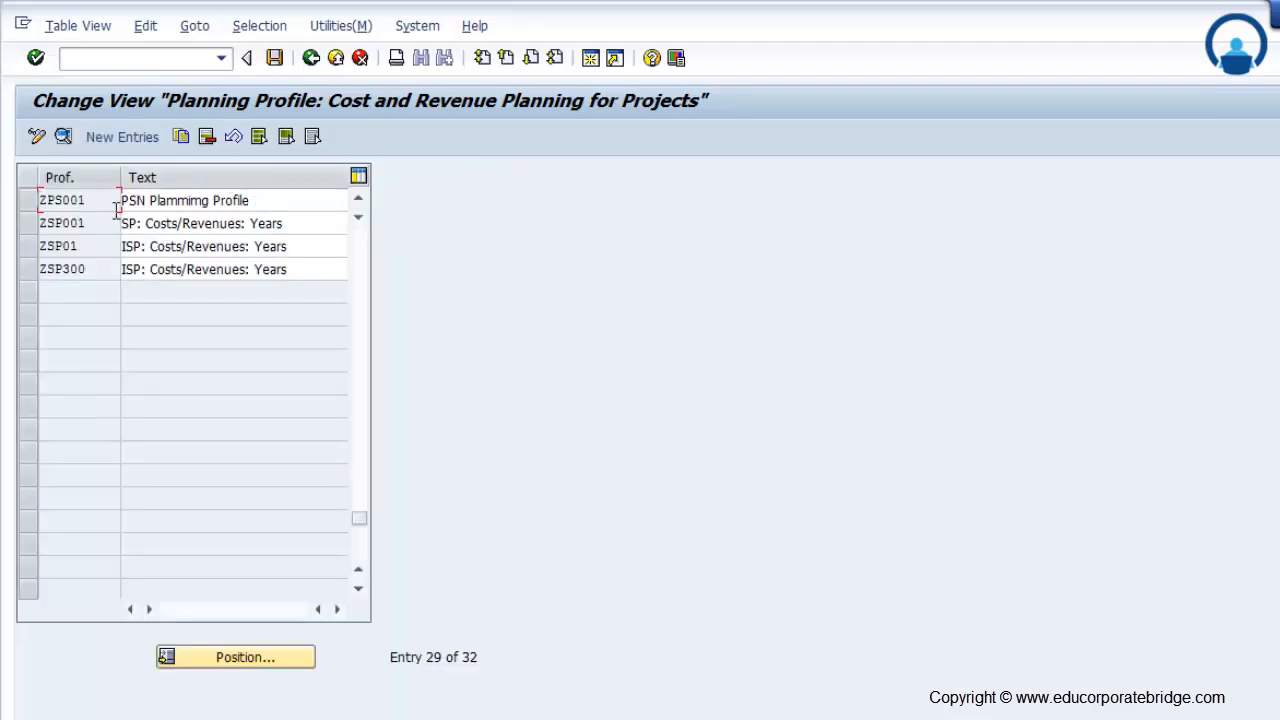
{"action": "left_click", "coordinate": [280, 60]}
{"action": "left_click", "coordinate": [311, 58]}
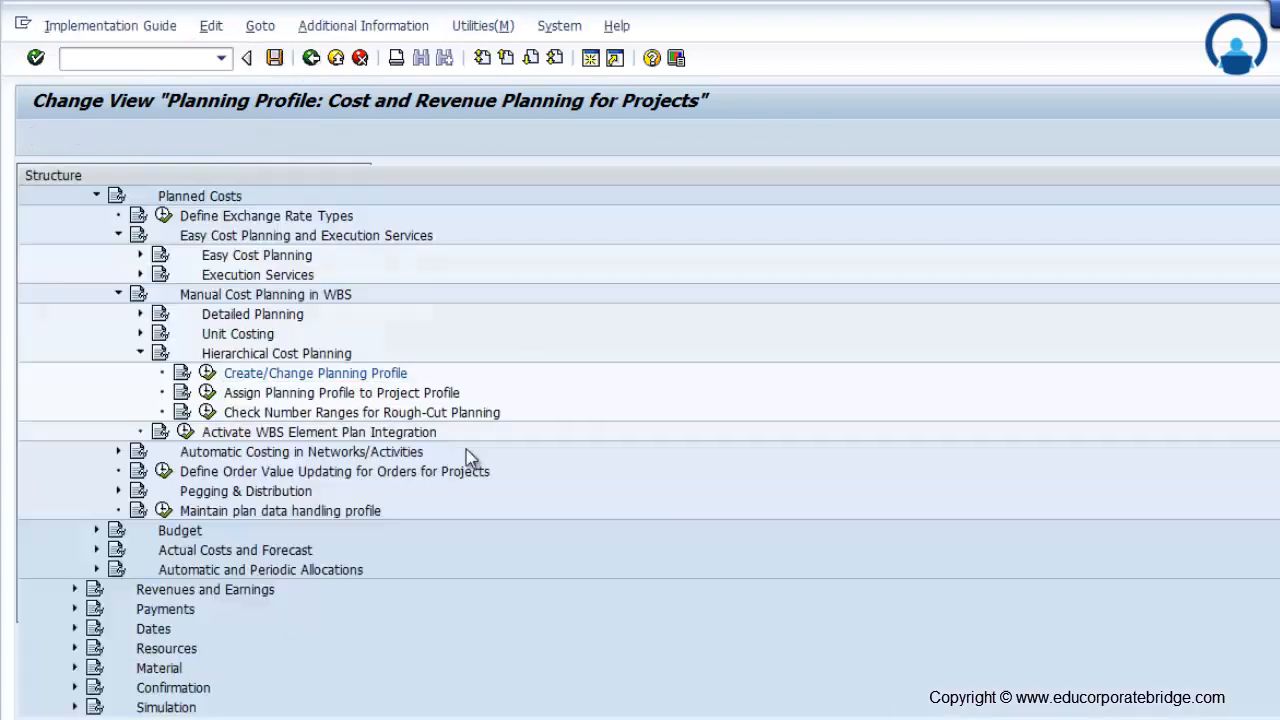
Assign planning profile ZPS001 to project profile 1001, Elevator model group 1, and return to the implementation guide
{"action": "left_click", "coordinate": [206, 393]}
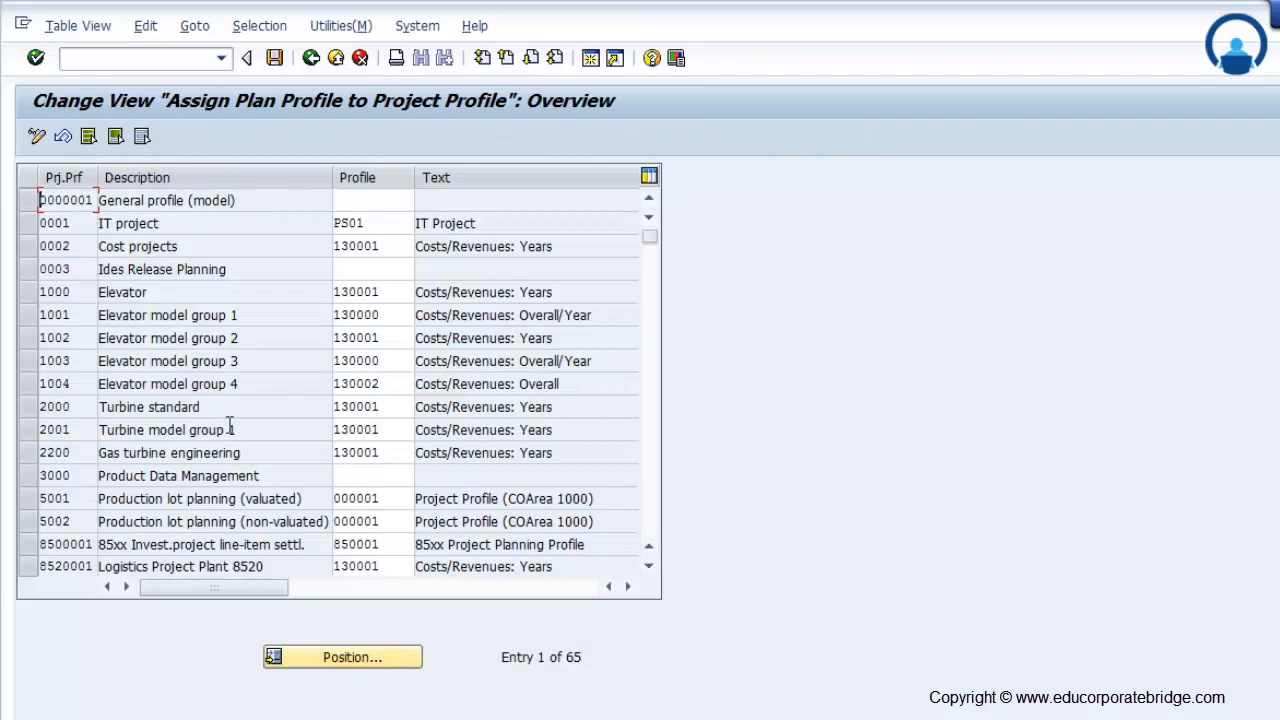
{"action": "double_click", "coordinate": [380, 316]}
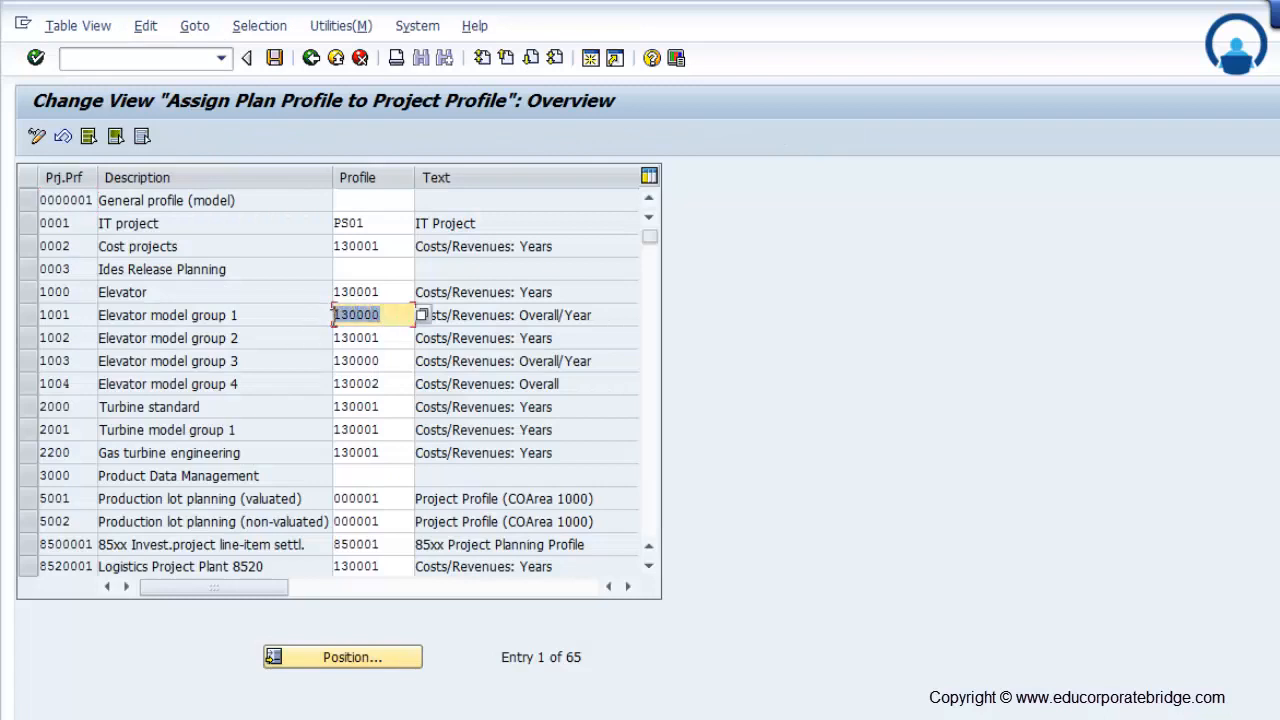
{"action": "type", "text": "ZPS001"}
{"action": "key", "text": "Return"}
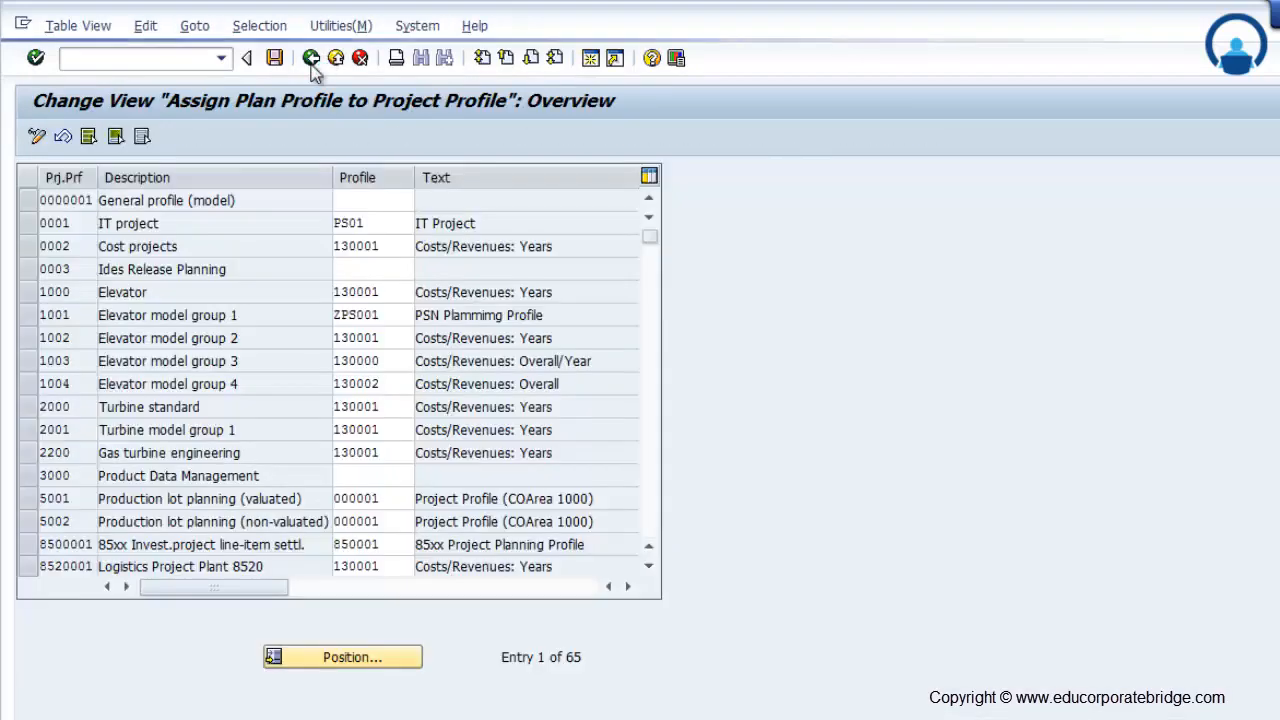
{"action": "left_click", "coordinate": [311, 58]}
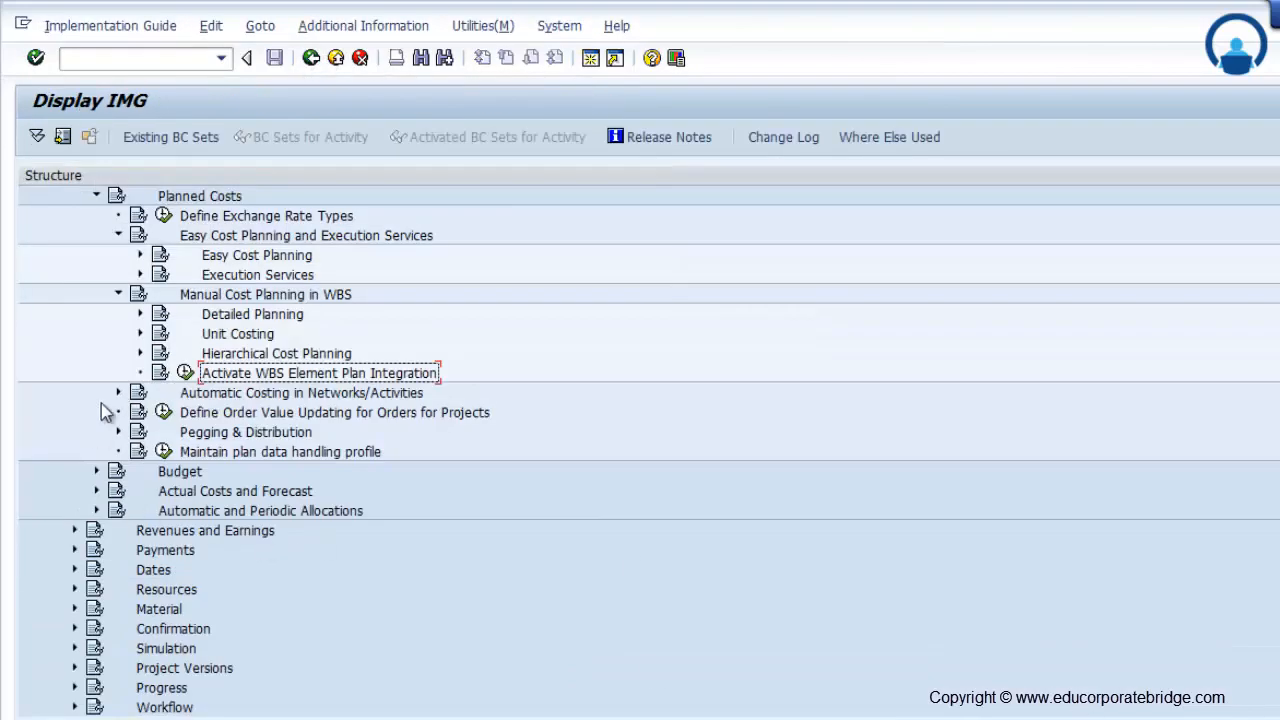
Open Define Costing Variants in the Costing section of Automatic Costing in Networks/Activities
{"action": "left_click", "coordinate": [118, 392]}
{"action": "left_click", "coordinate": [140, 412]}
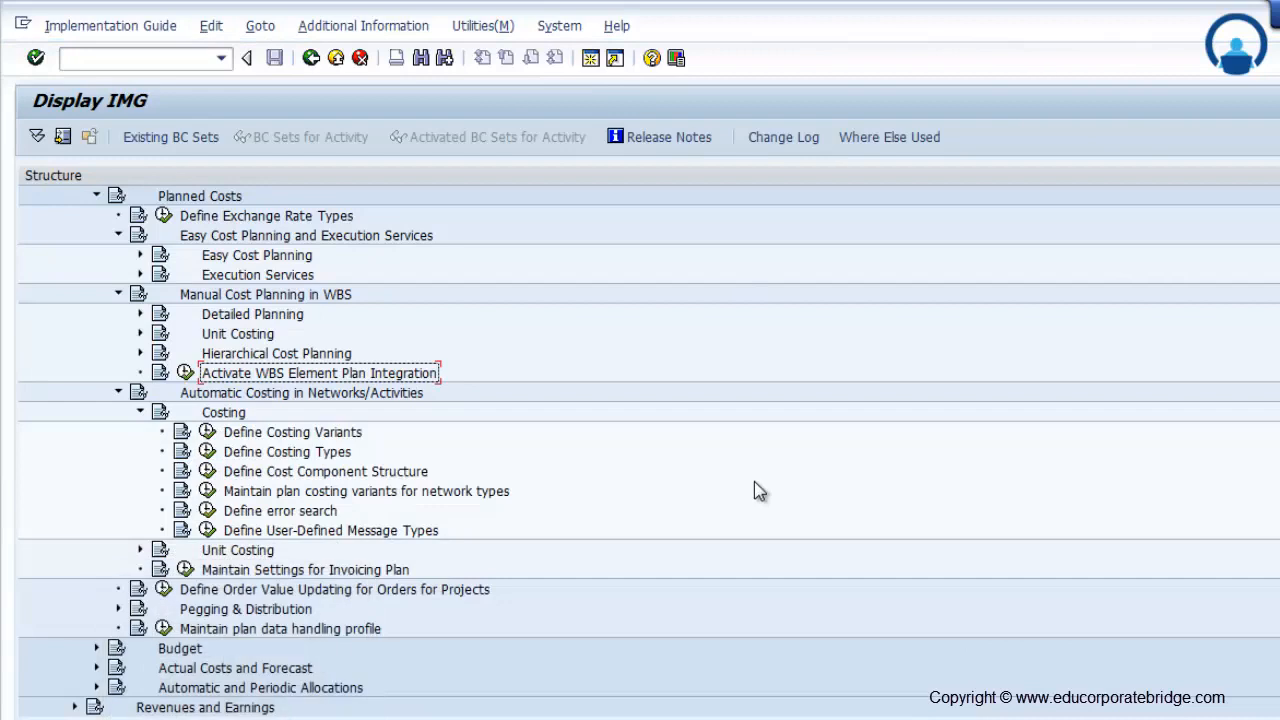
{"action": "left_click", "coordinate": [207, 433]}
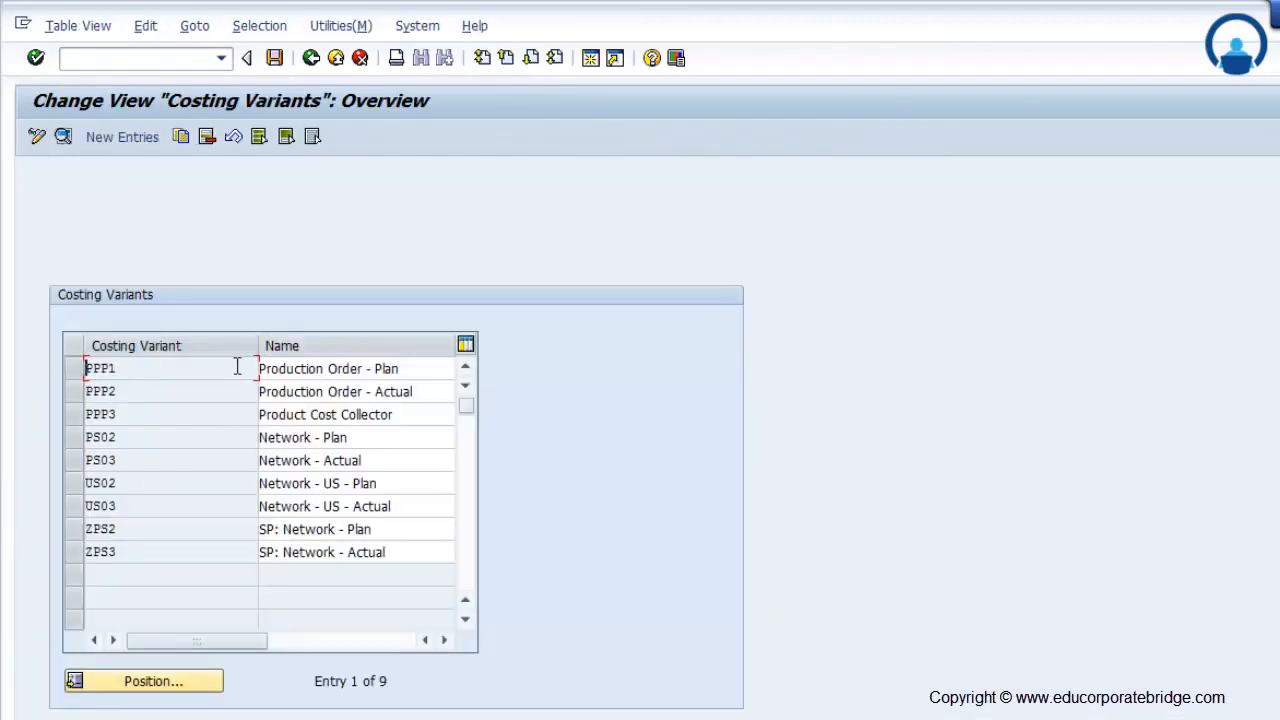
Select costing variants PS02 and PS03, display the details of PS02, and open its valuation variant 010 Network - planned
{"action": "left_click", "coordinate": [73, 444]}
{"action": "left_click", "coordinate": [76, 460]}
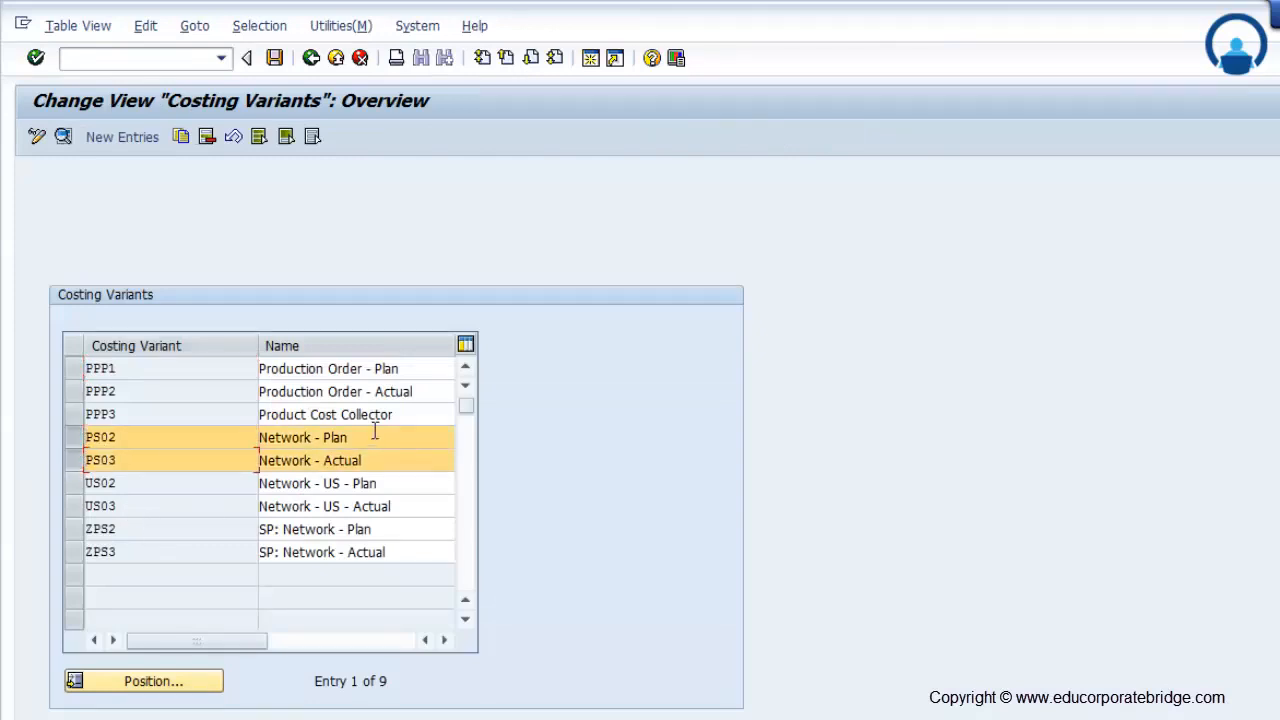
{"action": "left_click", "coordinate": [186, 680]}
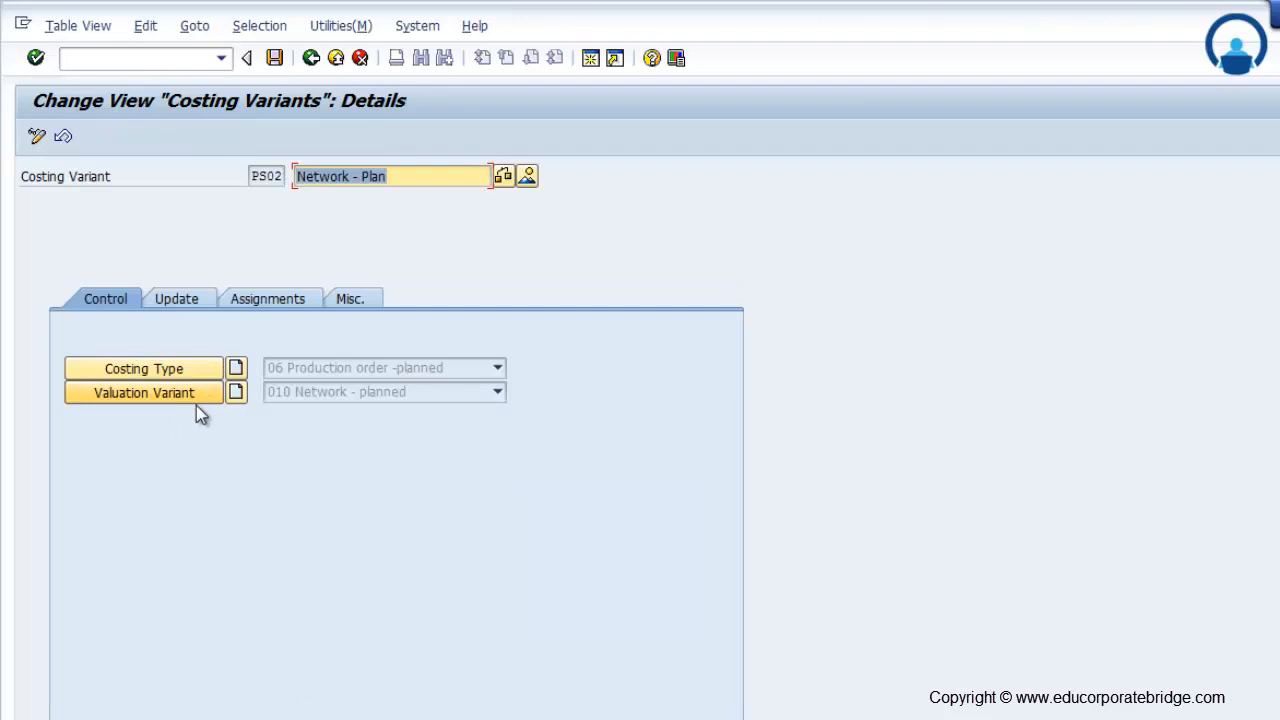
{"action": "left_click", "coordinate": [183, 398]}
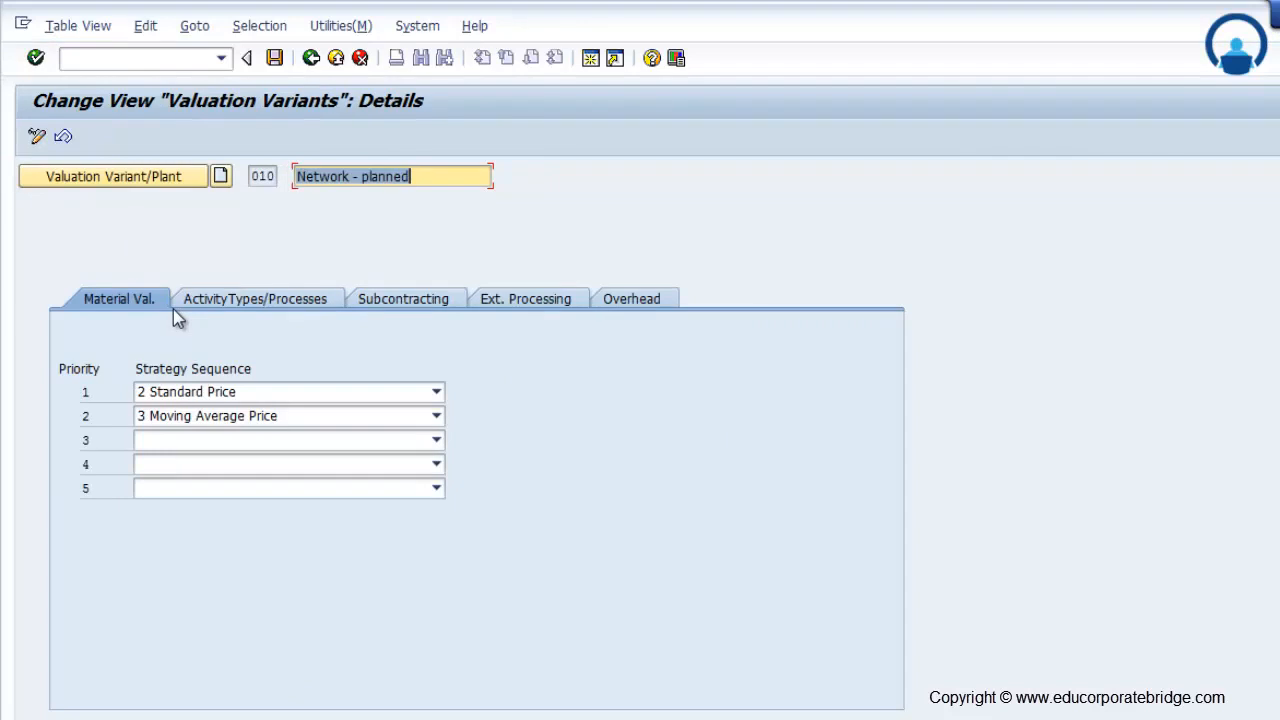
Review valuation variant 010's activity type, subcontracting, external processing, overhead and material valuation settings, and return to the implementation guide
{"action": "left_click", "coordinate": [247, 306]}
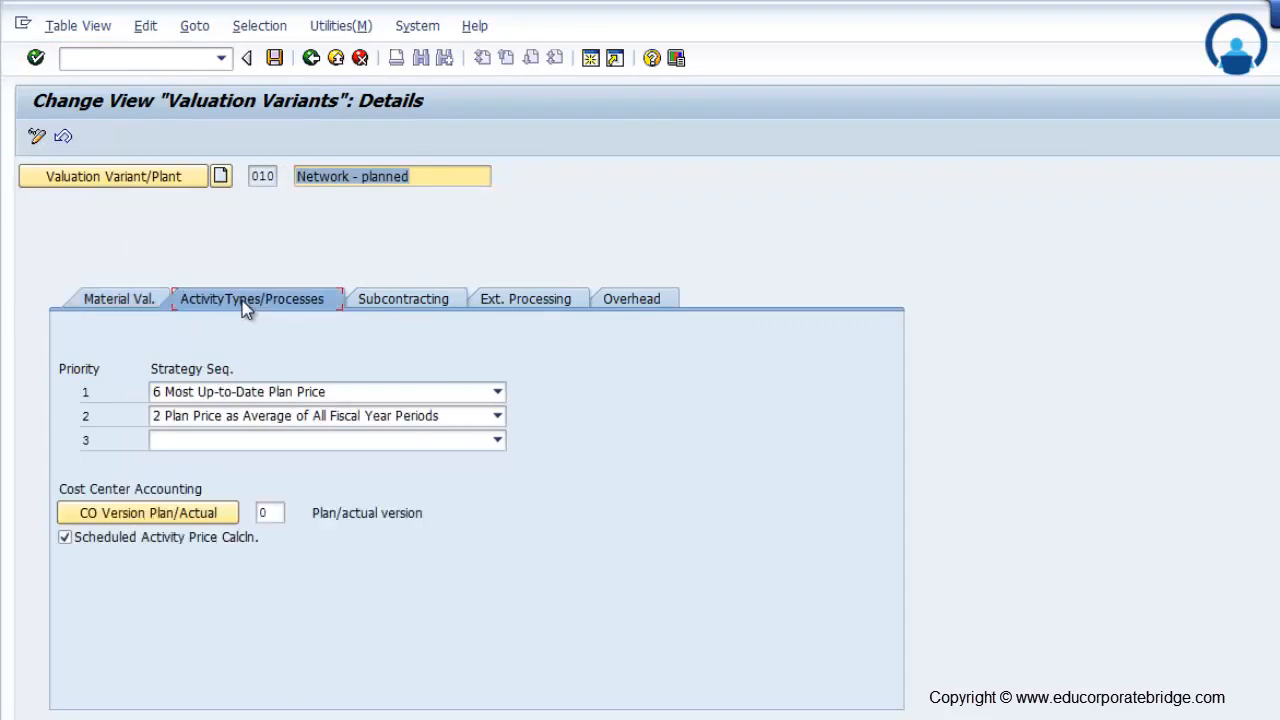
{"action": "left_click", "coordinate": [410, 300]}
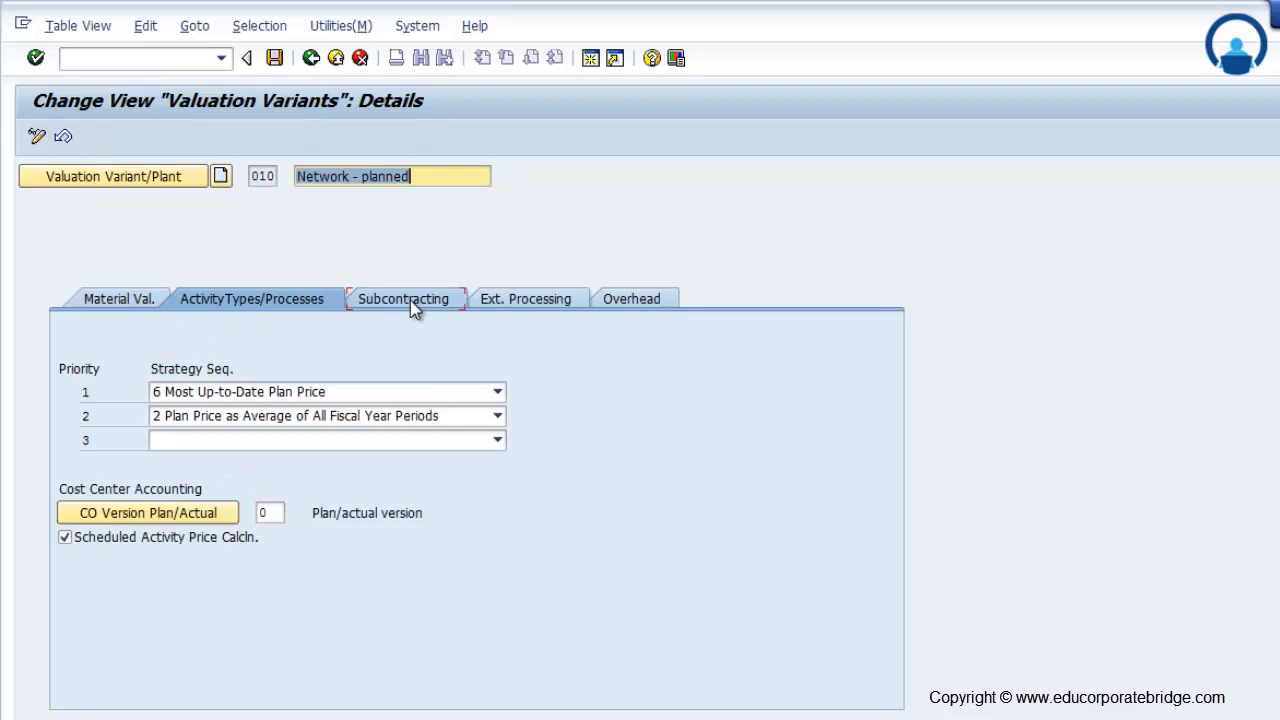
{"action": "left_click", "coordinate": [553, 304]}
{"action": "left_click", "coordinate": [650, 306]}
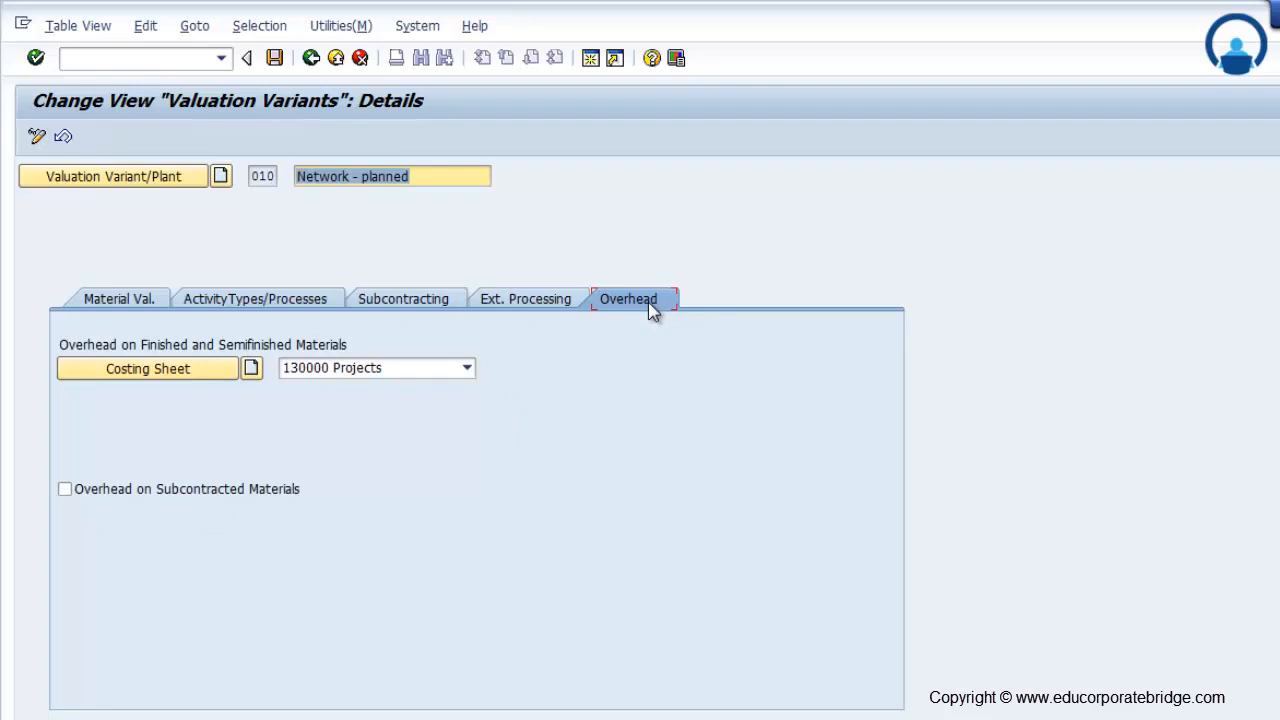
{"action": "left_click", "coordinate": [143, 302]}
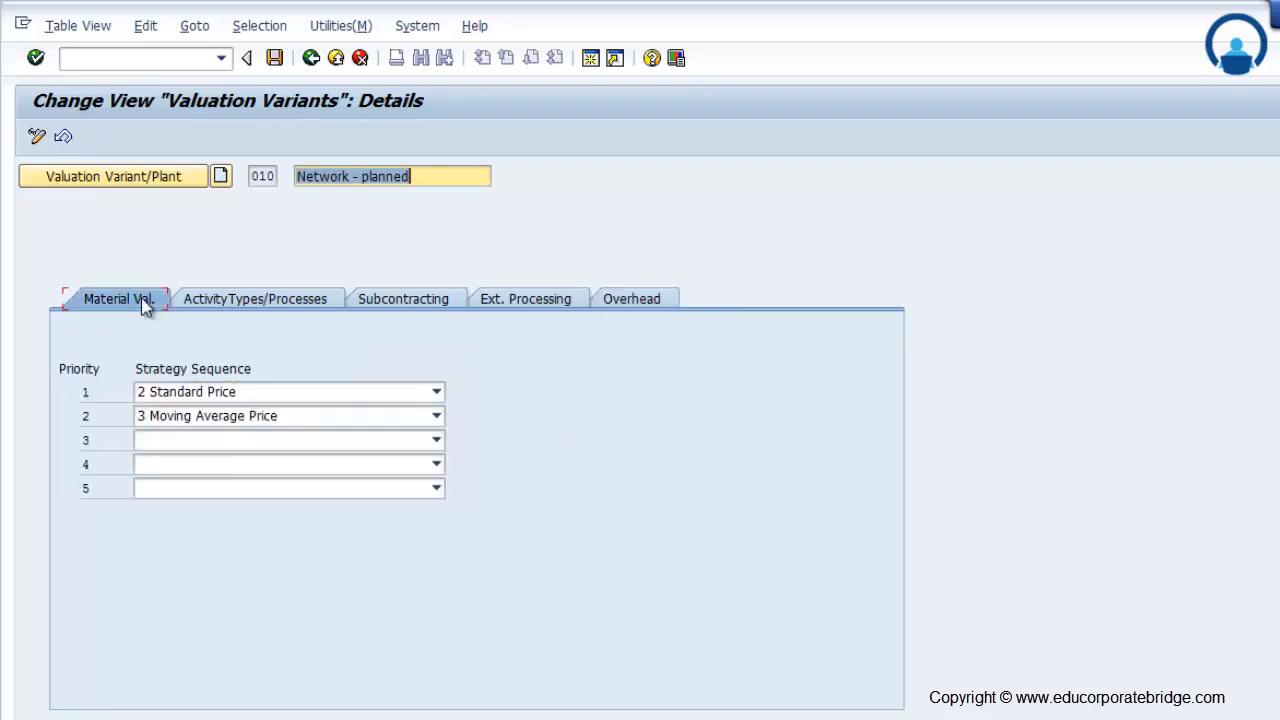
{"action": "left_click", "coordinate": [311, 58]}
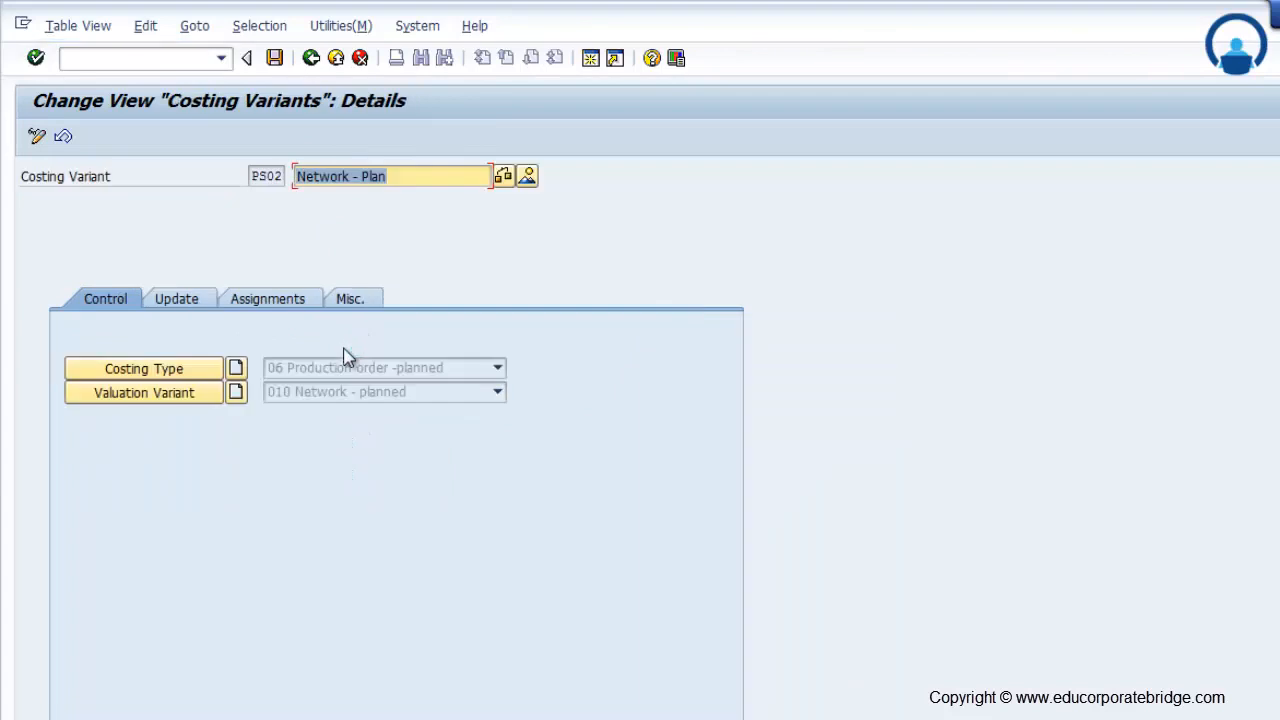
{"action": "left_click", "coordinate": [314, 60]}
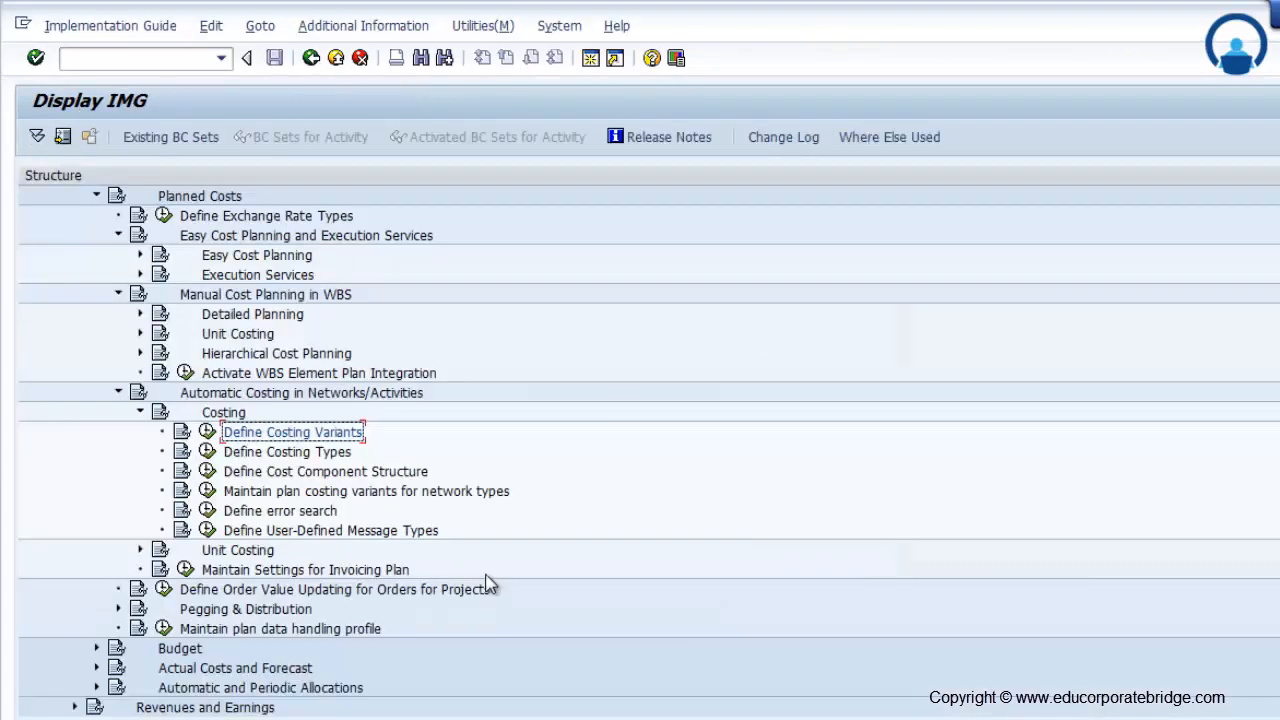
Review the costing types under Define Costing Types for automatic network costing, and return to the implementation guide
{"action": "left_click", "coordinate": [207, 453]}
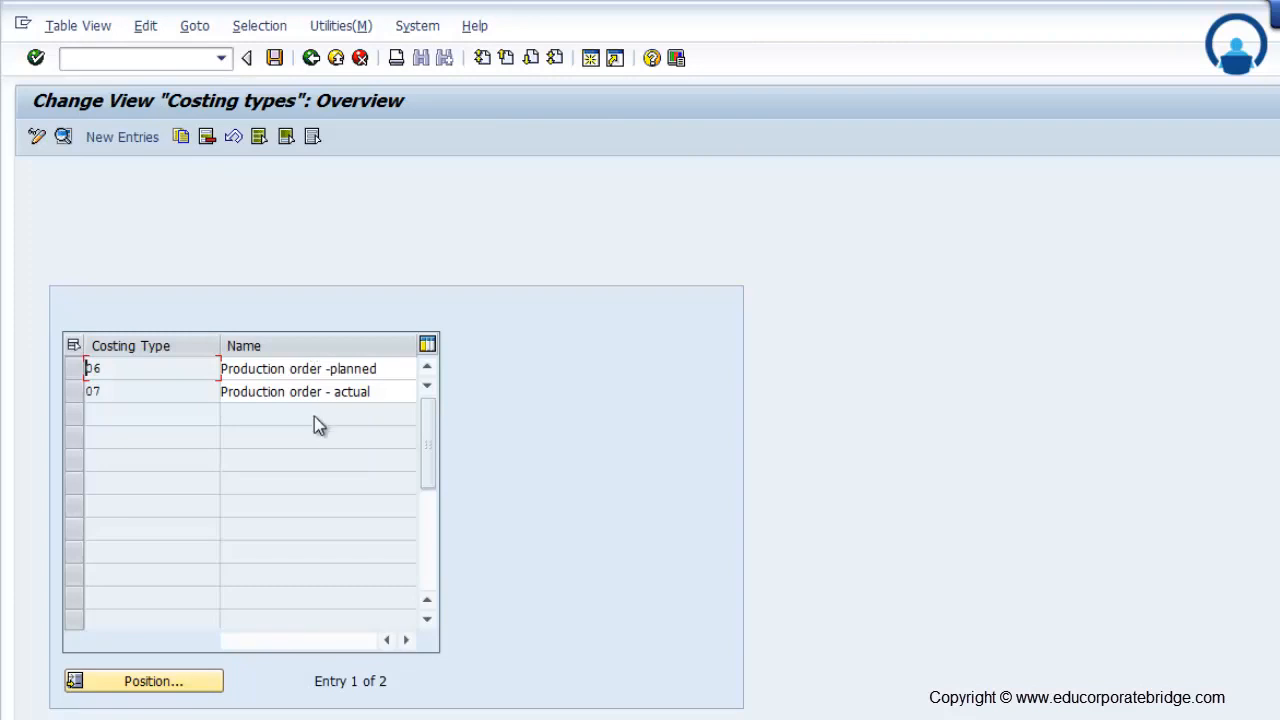
{"action": "key", "text": "F3"}
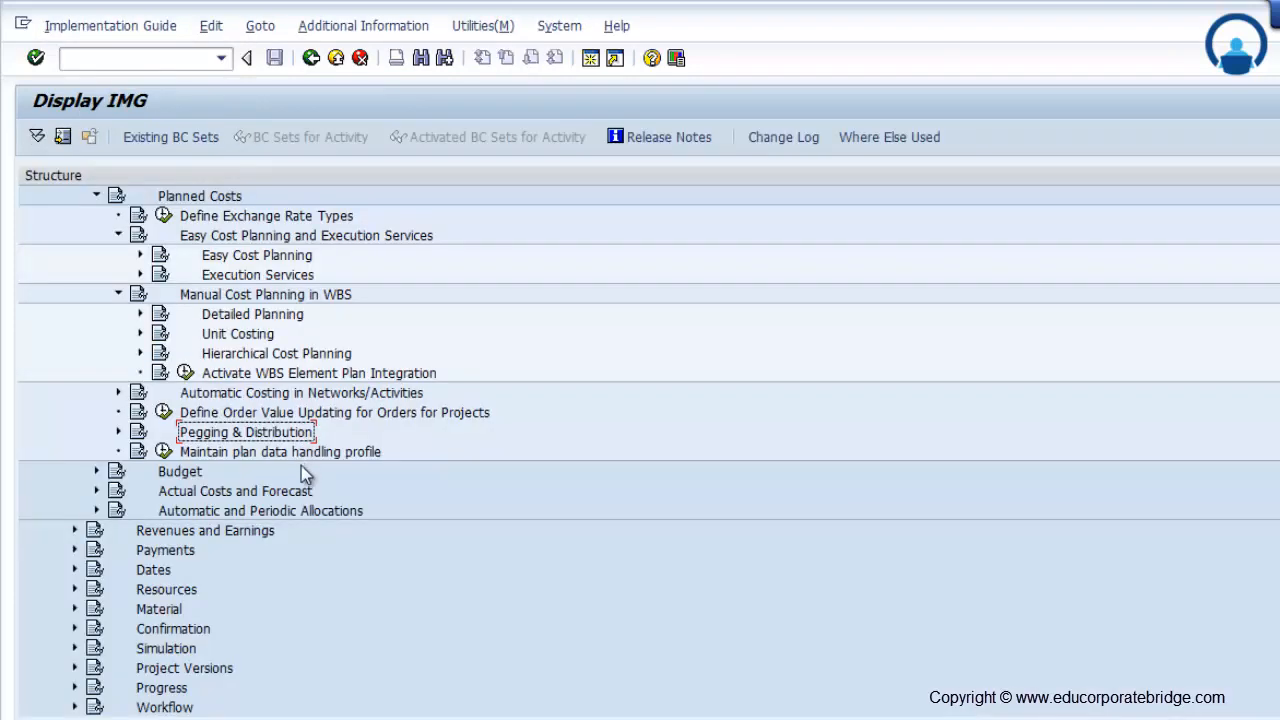